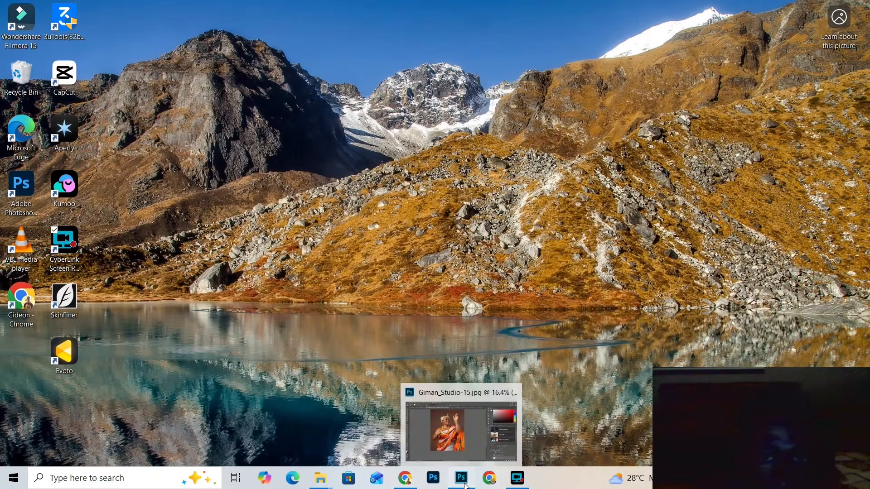
Switch to Photoshop and examine the woman's face and the whole portrait in Giman_Studio-15.jpg at several magnifications.
{"action": "left_click", "coordinate": [461, 478]}
{"action": "scroll", "coordinate": [338, 159], "scroll_direction": "up", "scroll_amount": 1}
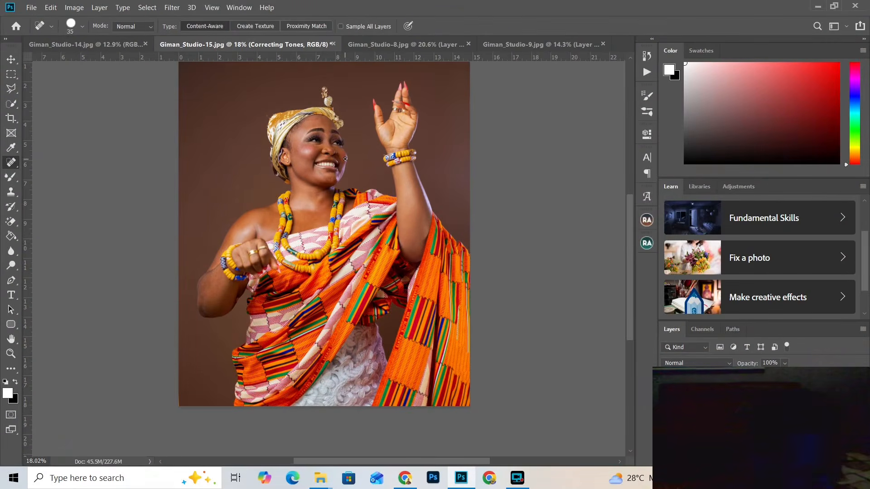
{"action": "scroll", "coordinate": [346, 150], "scroll_direction": "up", "scroll_amount": 1}
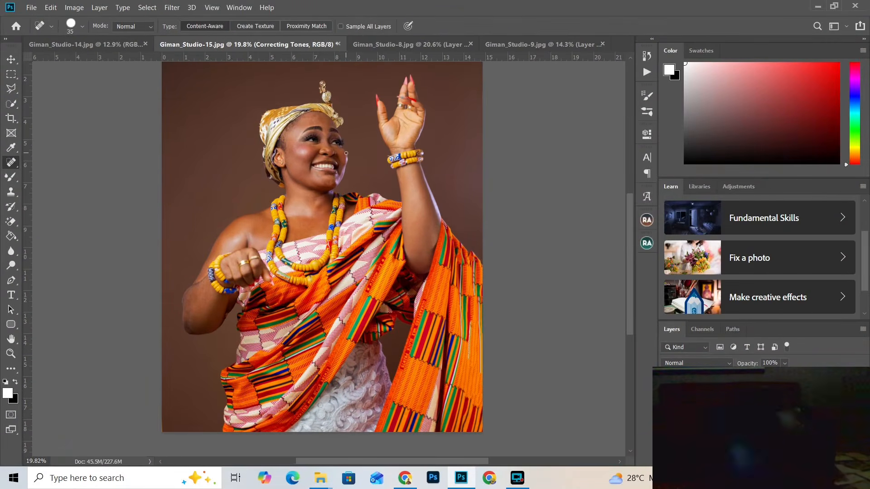
{"action": "left_click_drag", "start_coordinate": [324, 142], "coordinate": [324, 166]}
{"action": "scroll", "coordinate": [323, 166], "scroll_direction": "down", "scroll_amount": 2}
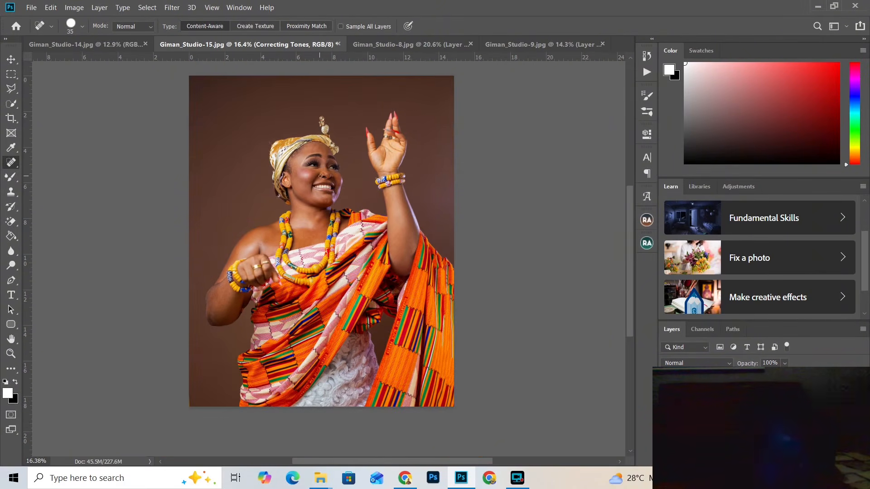
{"action": "scroll", "coordinate": [326, 180], "scroll_direction": "up", "scroll_amount": 2}
{"action": "scroll", "coordinate": [330, 171], "scroll_direction": "down", "scroll_amount": 3}
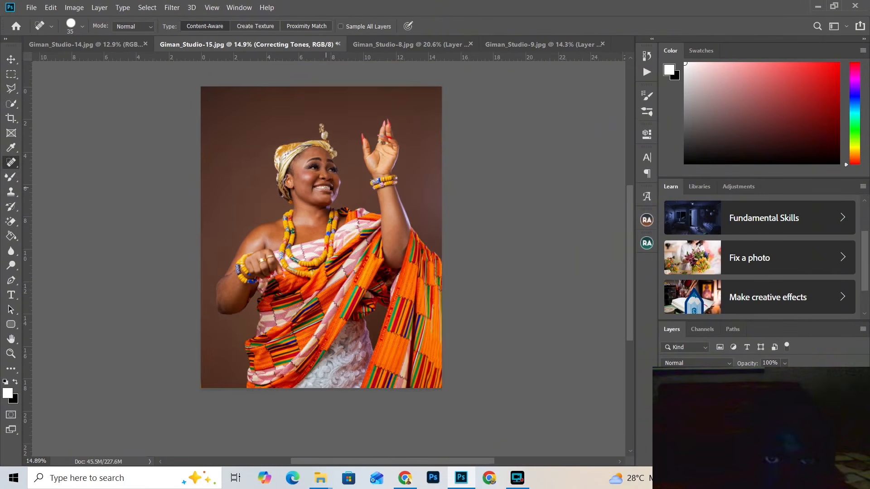
{"action": "scroll", "coordinate": [326, 187], "scroll_direction": "up", "scroll_amount": 2}
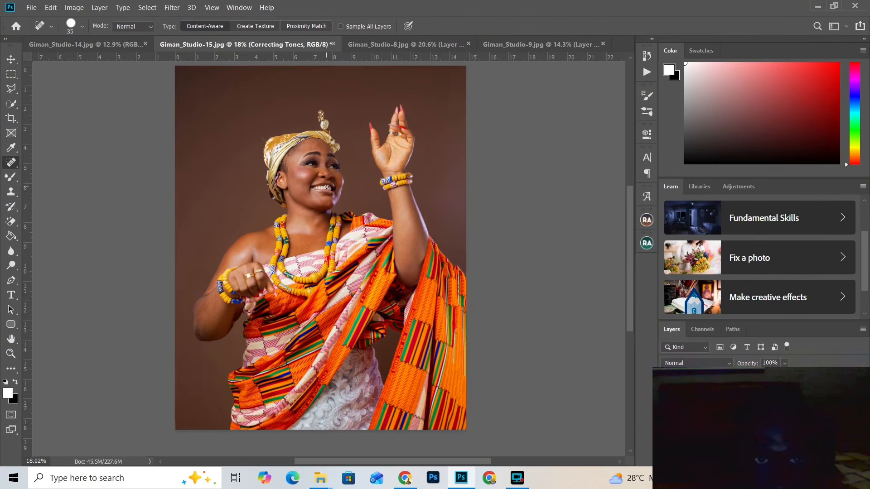
{"action": "scroll", "coordinate": [327, 186], "scroll_direction": "up", "scroll_amount": 12}
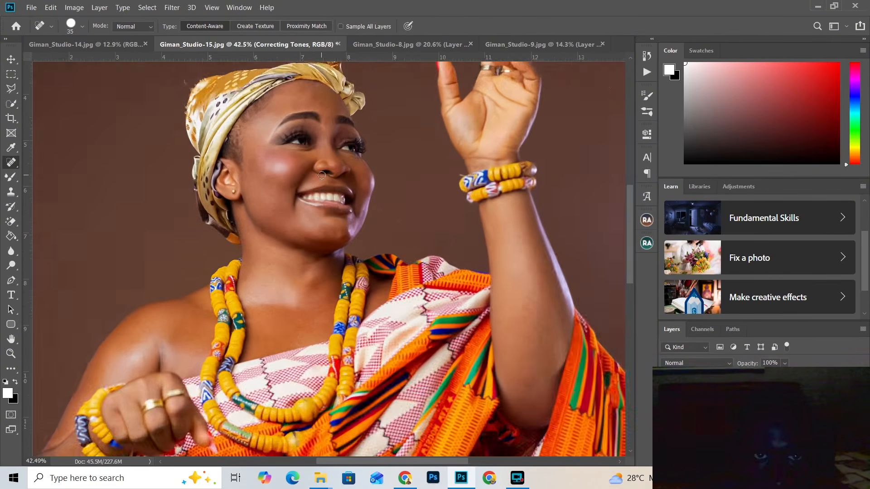
{"action": "scroll", "coordinate": [322, 176], "scroll_direction": "down", "scroll_amount": 8}
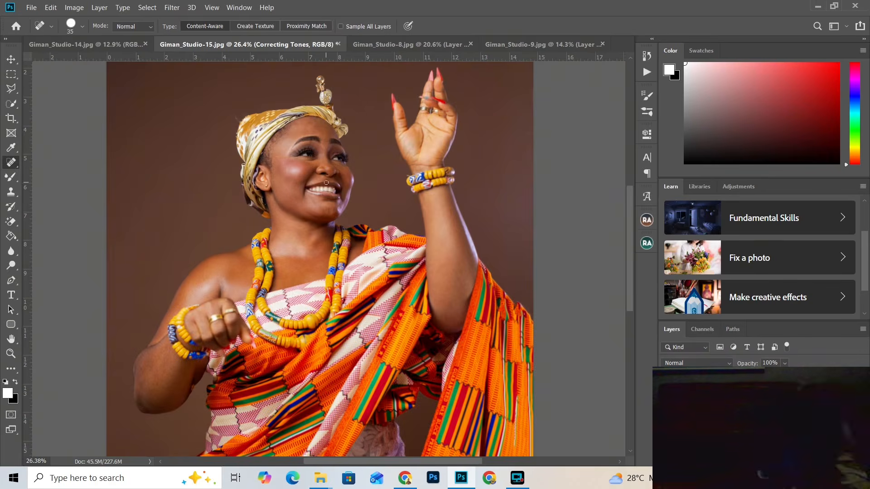
{"action": "scroll", "coordinate": [324, 187], "scroll_direction": "up", "scroll_amount": 3}
{"action": "scroll", "coordinate": [321, 189], "scroll_direction": "down", "scroll_amount": 4}
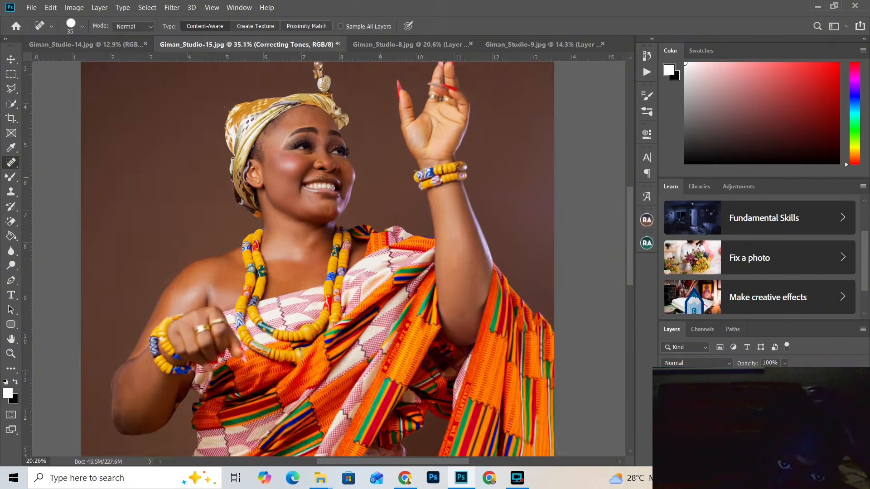
{"action": "scroll", "coordinate": [318, 187], "scroll_direction": "down", "scroll_amount": 2}
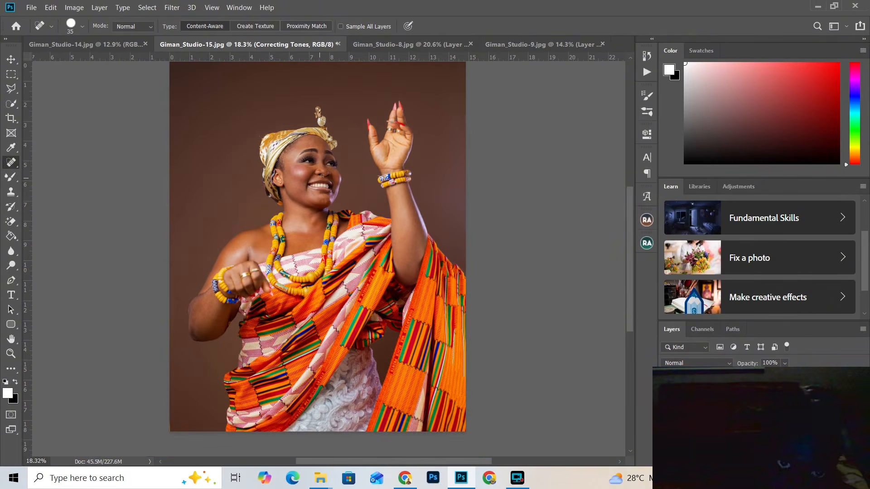
{"action": "scroll", "coordinate": [325, 168], "scroll_direction": "up", "scroll_amount": 2}
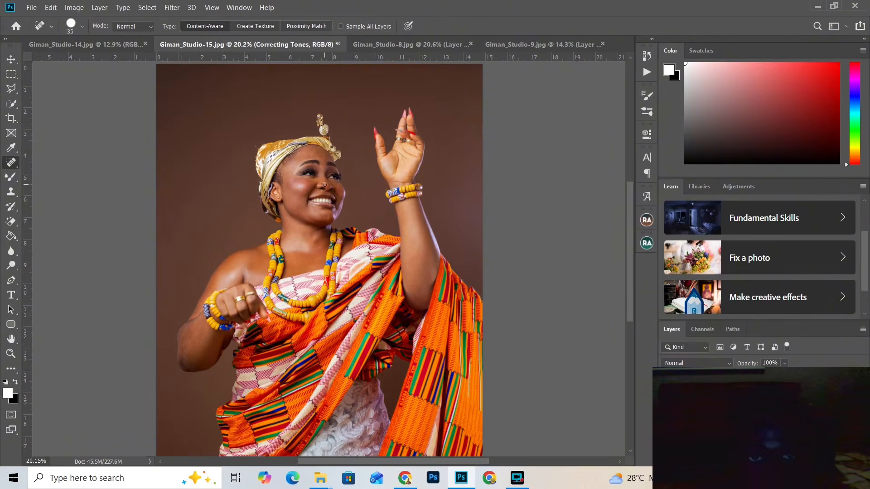
{"action": "scroll", "coordinate": [321, 187], "scroll_direction": "up", "scroll_amount": 6}
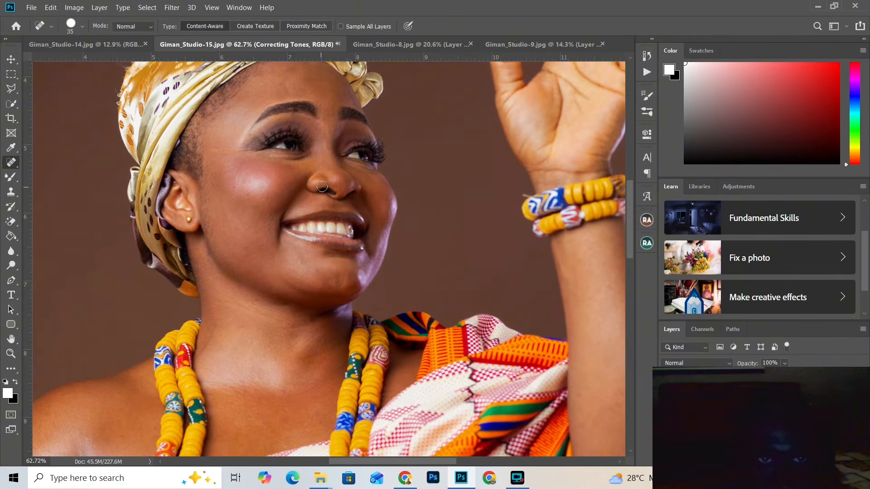
{"action": "scroll", "coordinate": [322, 187], "scroll_direction": "down", "scroll_amount": 2}
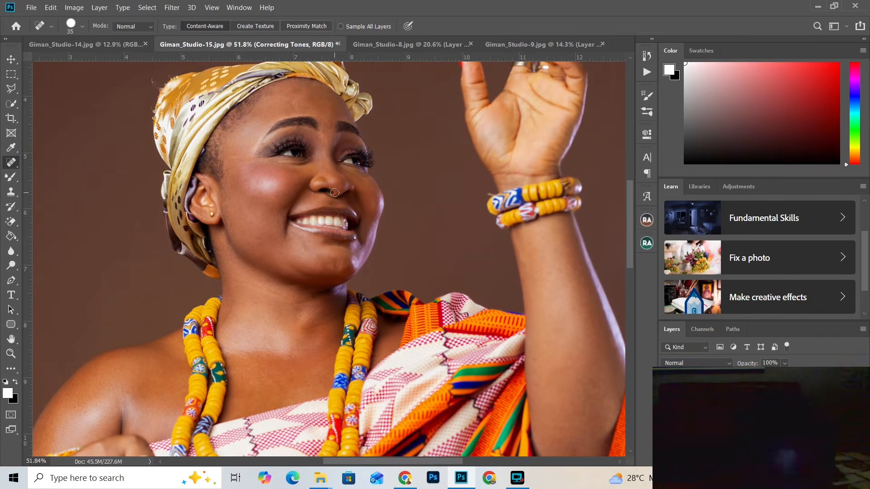
{"action": "scroll", "coordinate": [336, 192], "scroll_direction": "down", "scroll_amount": 1}
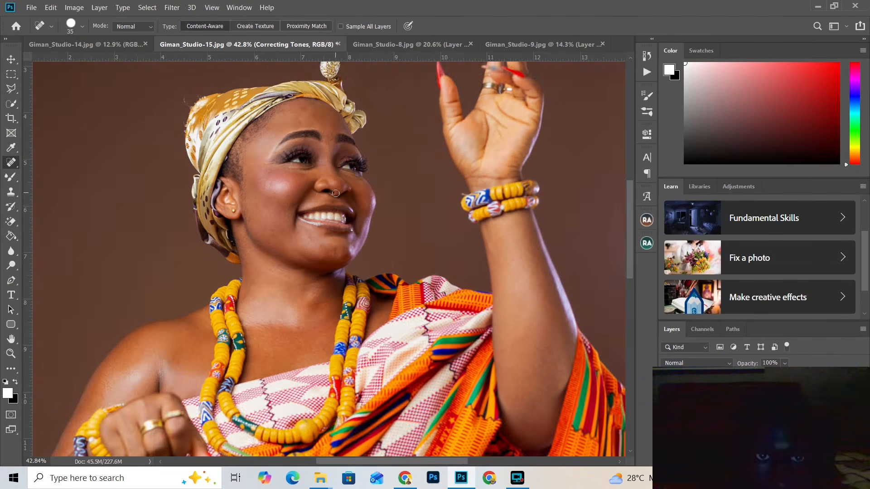
{"action": "scroll", "coordinate": [335, 193], "scroll_direction": "up", "scroll_amount": 4}
{"action": "scroll", "coordinate": [335, 195], "scroll_direction": "down", "scroll_amount": 1}
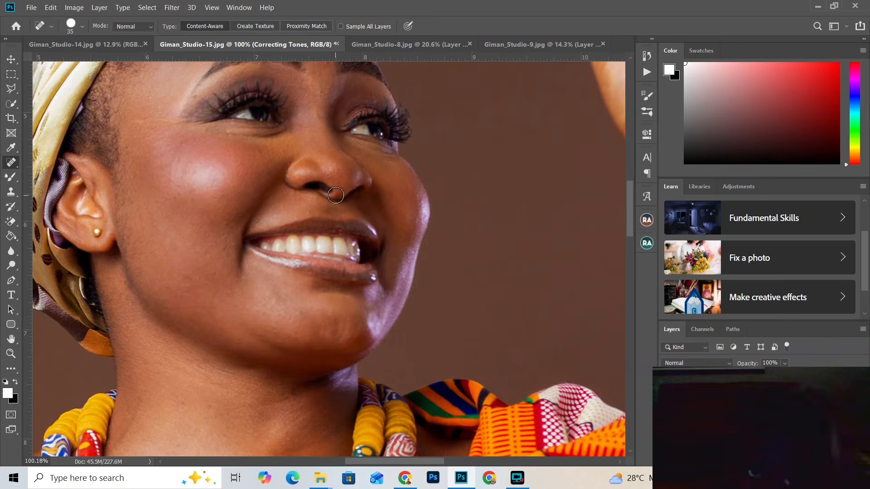
{"action": "scroll", "coordinate": [306, 229], "scroll_direction": "down", "scroll_amount": 2}
{"action": "scroll", "coordinate": [306, 229], "scroll_direction": "up", "scroll_amount": 1}
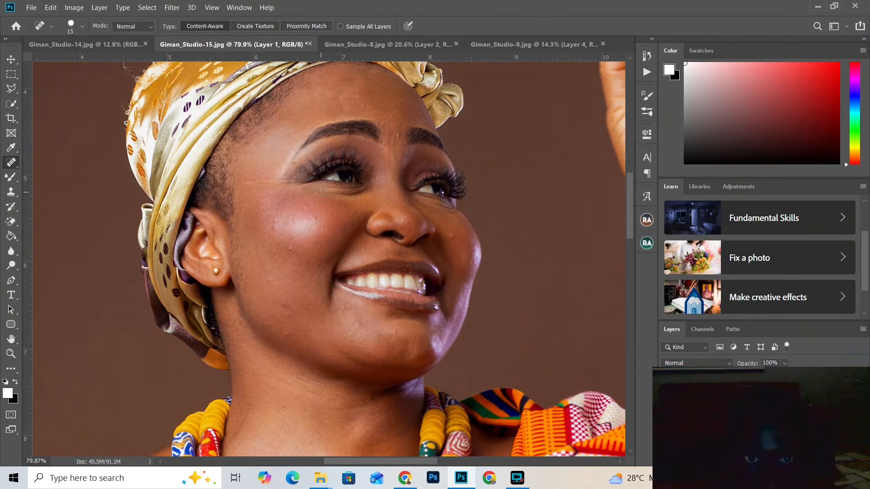
Remove the blemishes on the woman's cheek, jaw, chin and forehead with the Spot Healing Brush at size 20.
{"action": "scroll", "coordinate": [322, 192], "scroll_direction": "up", "scroll_amount": 1}
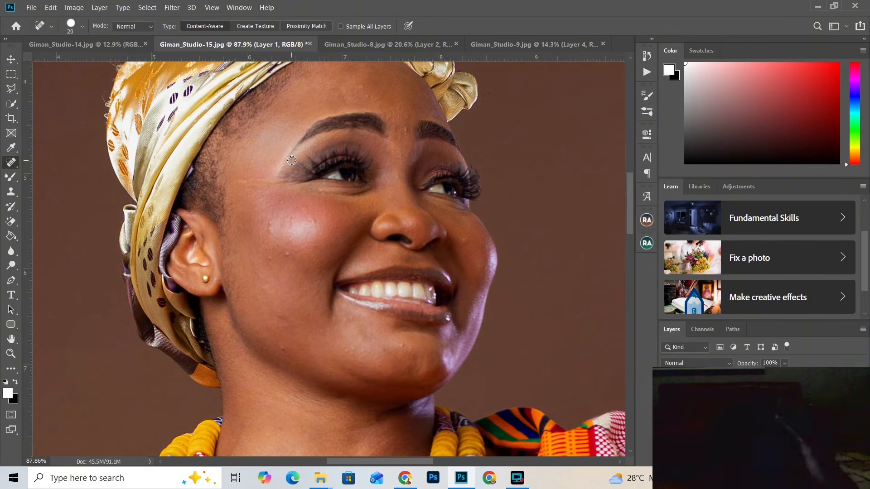
{"action": "scroll", "coordinate": [291, 161], "scroll_direction": "up", "scroll_amount": 3}
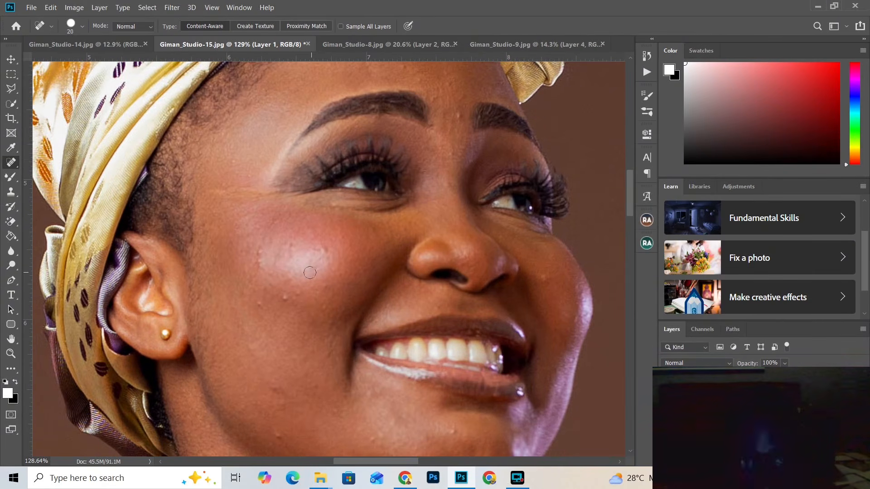
{"action": "left_click", "coordinate": [286, 245]}
{"action": "left_click", "coordinate": [259, 252]}
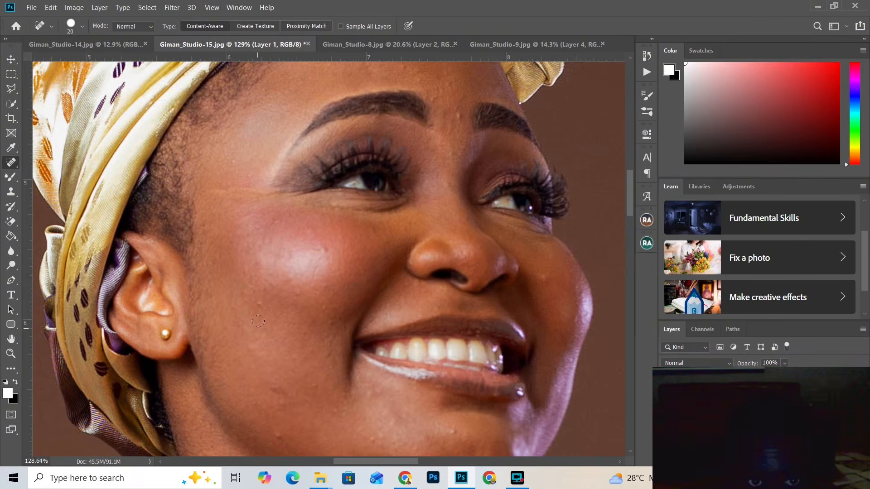
{"action": "left_click", "coordinate": [260, 303]}
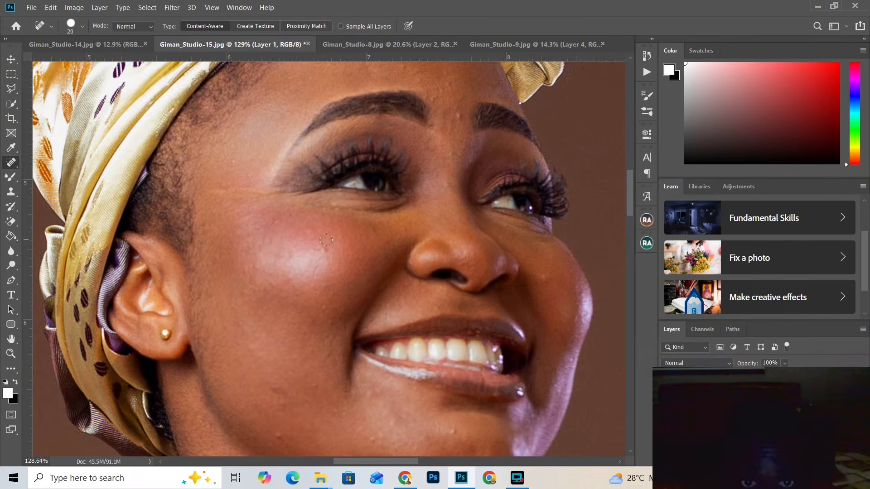
{"action": "scroll", "coordinate": [507, 362], "scroll_direction": "down", "scroll_amount": 2}
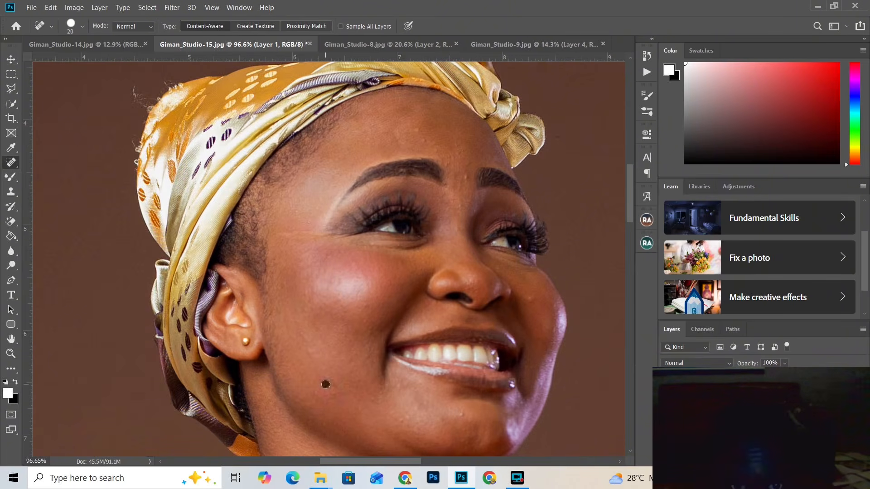
{"action": "left_click", "coordinate": [405, 424]}
{"action": "left_click", "coordinate": [452, 440]}
{"action": "left_click", "coordinate": [421, 136]}
Inspect the healed skin on the face and neck for remaining blemishes, both close up and in the wider portrait.
{"action": "scroll", "coordinate": [422, 138], "scroll_direction": "down", "scroll_amount": 3}
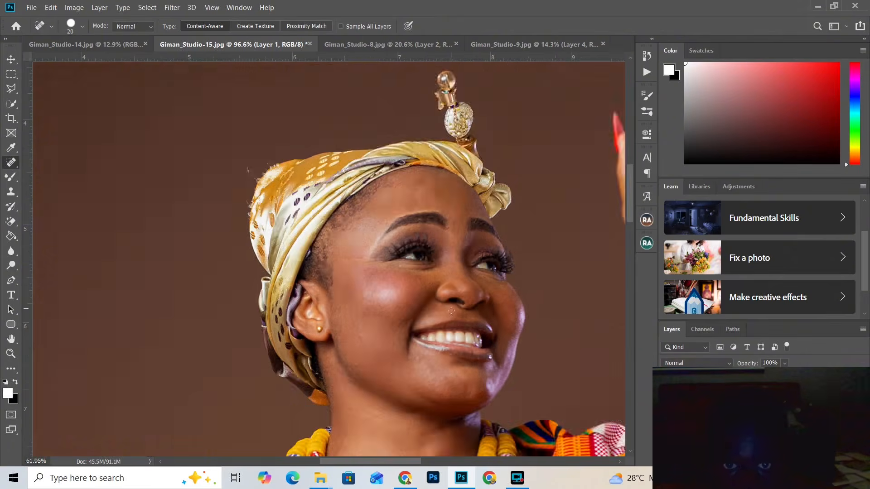
{"action": "scroll", "coordinate": [410, 404], "scroll_direction": "up", "scroll_amount": 2}
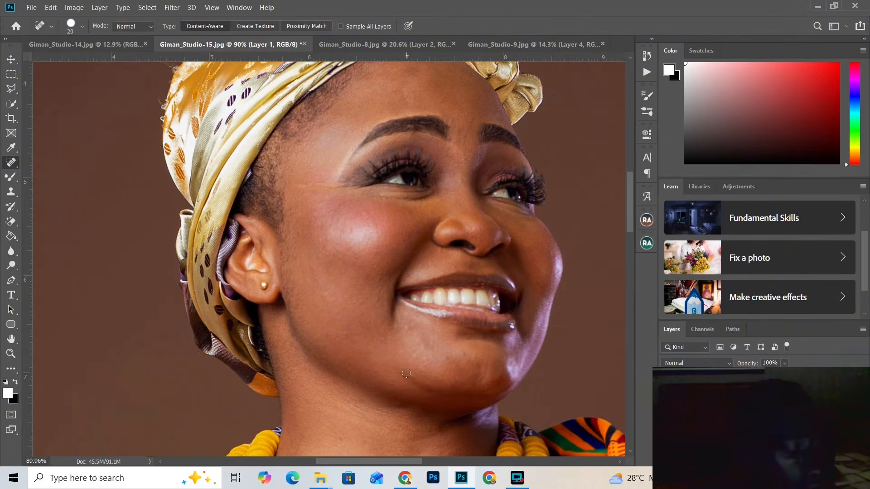
{"action": "scroll", "coordinate": [416, 362], "scroll_direction": "down", "scroll_amount": 2}
{"action": "scroll", "coordinate": [452, 334], "scroll_direction": "down", "scroll_amount": 3}
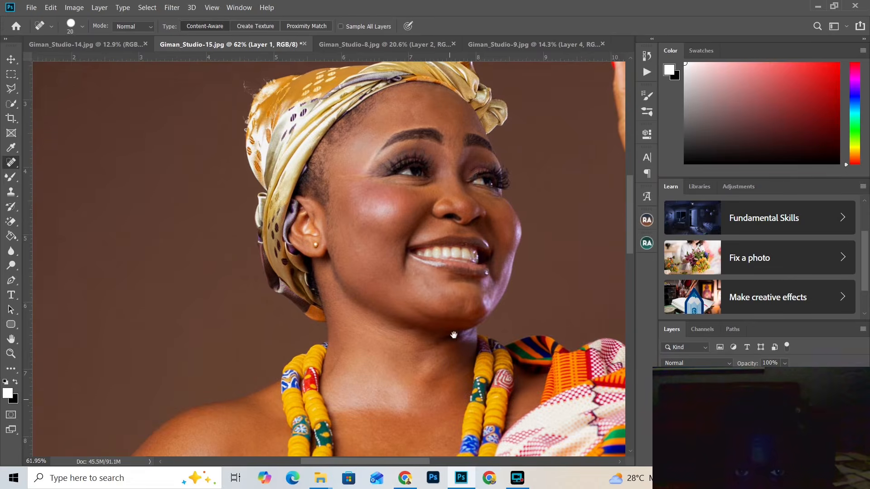
{"action": "scroll", "coordinate": [418, 215], "scroll_direction": "down", "scroll_amount": 3}
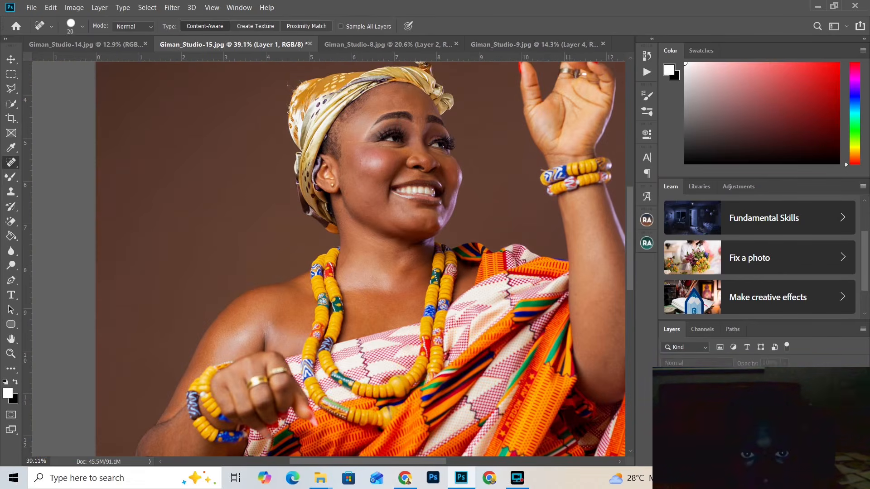
{"action": "scroll", "coordinate": [453, 111], "scroll_direction": "up", "scroll_amount": 4}
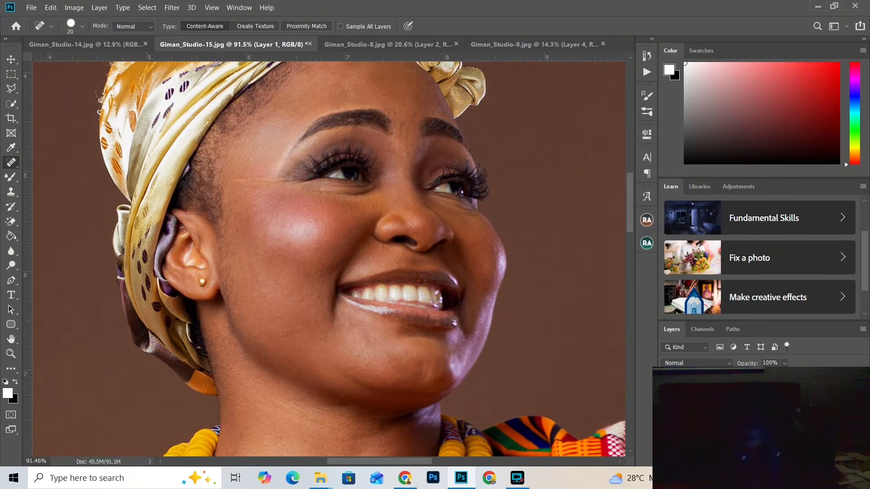
{"action": "scroll", "coordinate": [466, 276], "scroll_direction": "down", "scroll_amount": 3}
{"action": "scroll", "coordinate": [422, 319], "scroll_direction": "up", "scroll_amount": 2}
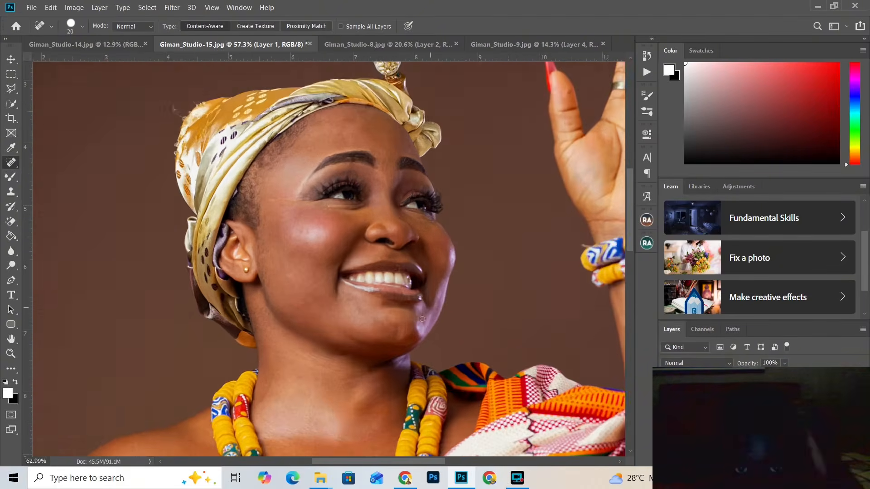
{"action": "scroll", "coordinate": [422, 319], "scroll_direction": "down", "scroll_amount": 2}
{"action": "scroll", "coordinate": [421, 254], "scroll_direction": "up", "scroll_amount": 1}
{"action": "scroll", "coordinate": [421, 185], "scroll_direction": "down", "scroll_amount": 1}
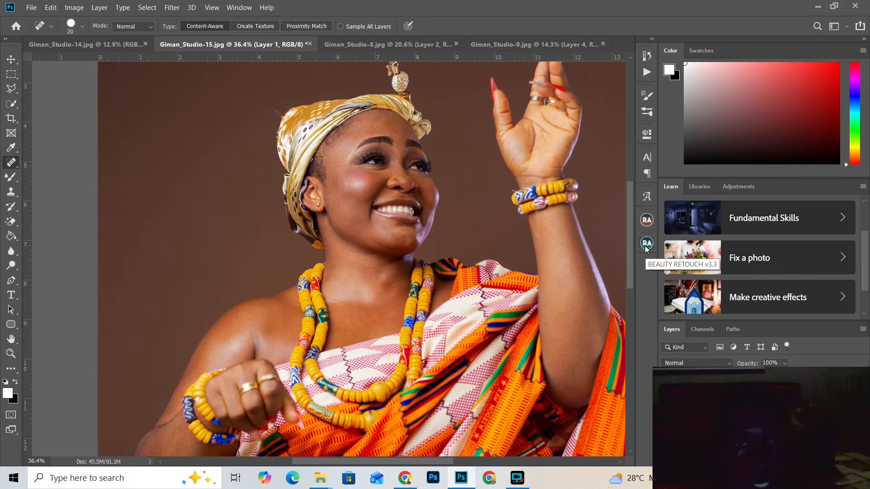
Run the Beauty Retouch frequency separation via Gaussian Blur on the portrait with a radius of 4 pixels.
{"action": "left_click", "coordinate": [646, 72]}
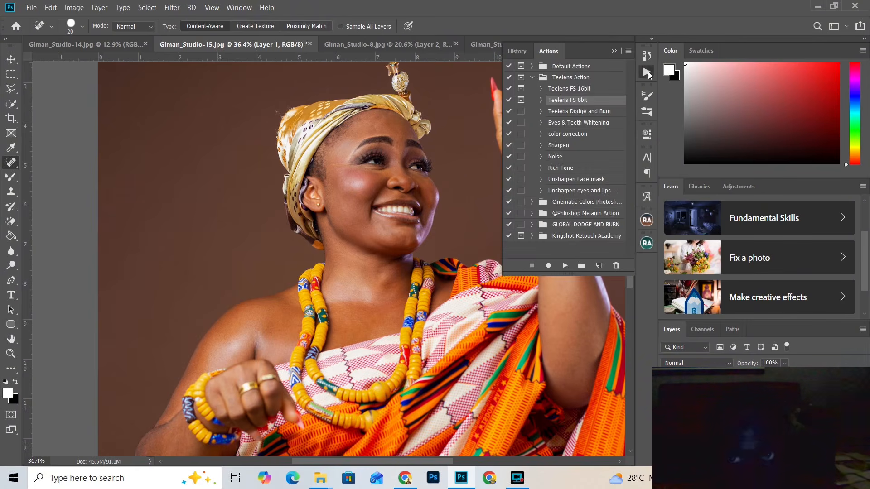
{"action": "left_click", "coordinate": [532, 77]}
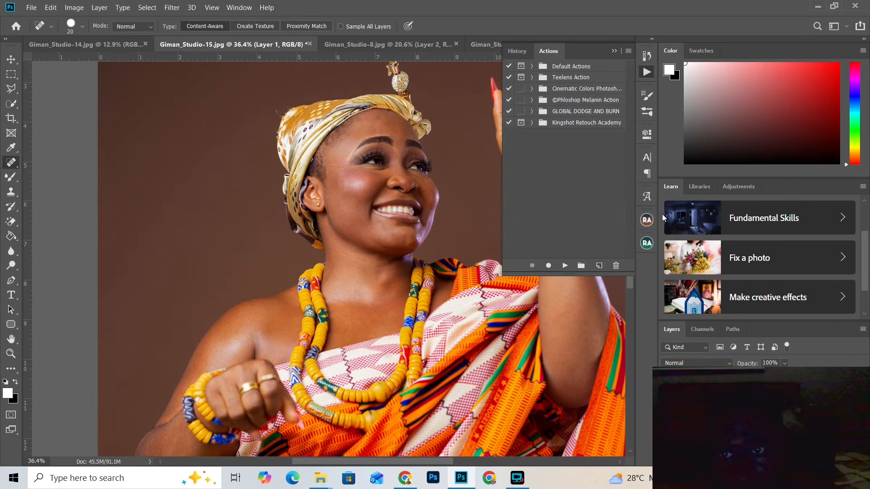
{"action": "left_click", "coordinate": [643, 245]}
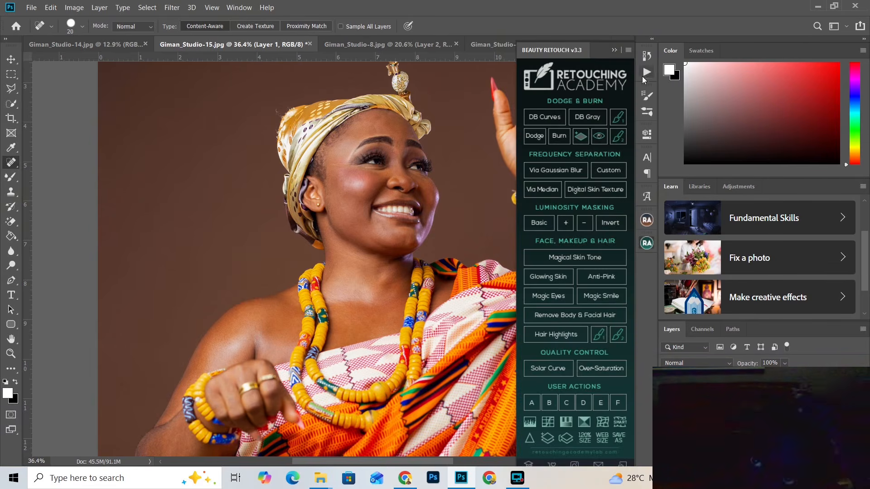
{"action": "left_click", "coordinate": [550, 170]}
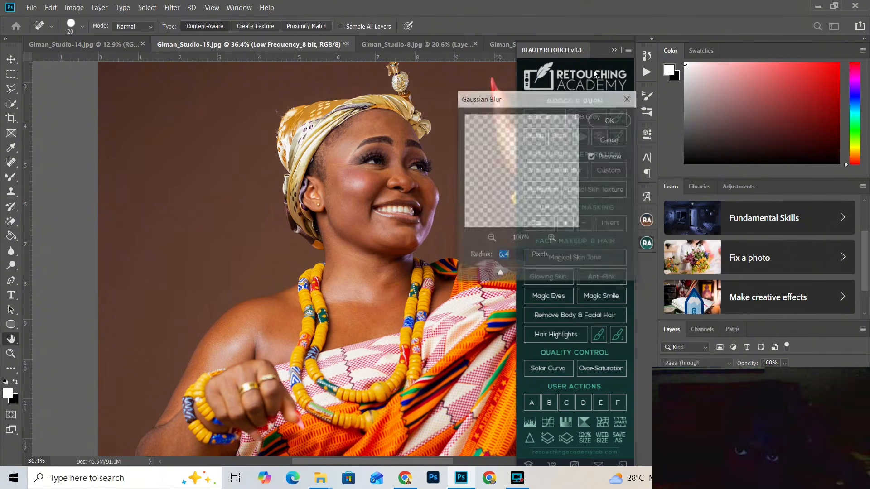
{"action": "type", "text": "4"}
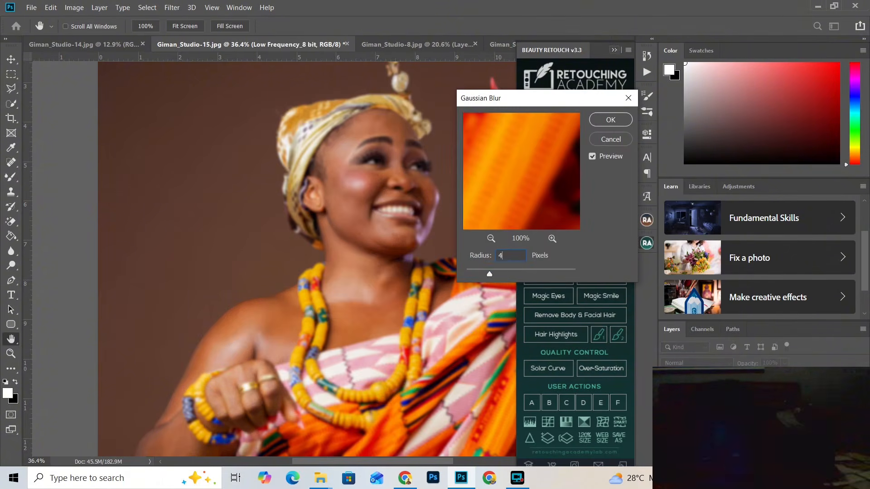
{"action": "left_click", "coordinate": [611, 120]}
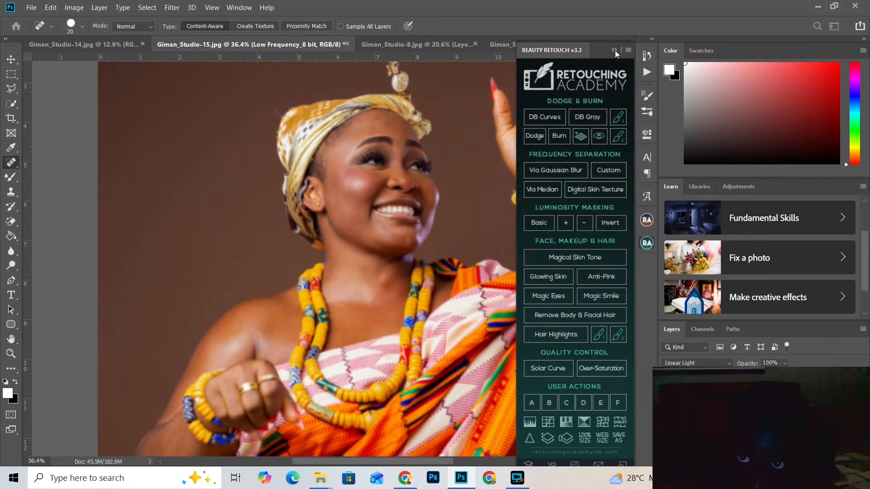
{"action": "left_click", "coordinate": [614, 50]}
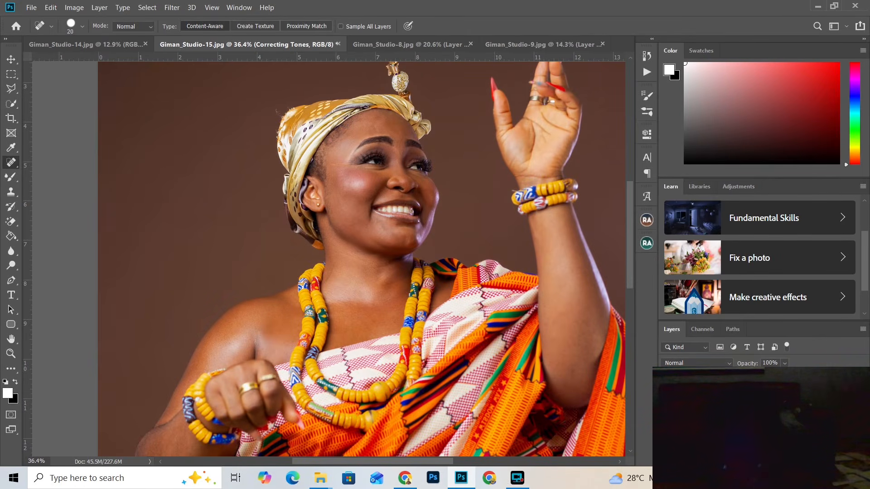
Switch to the Mixer Brush and reduce its size to 150 for blending the facial skin.
{"action": "left_click", "coordinate": [11, 177]}
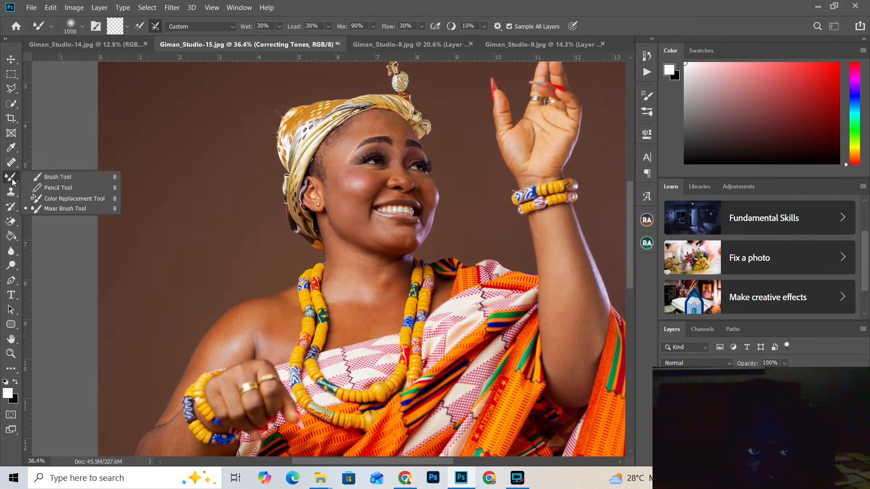
{"action": "left_click", "coordinate": [57, 177]}
{"action": "left_click", "coordinate": [11, 177]}
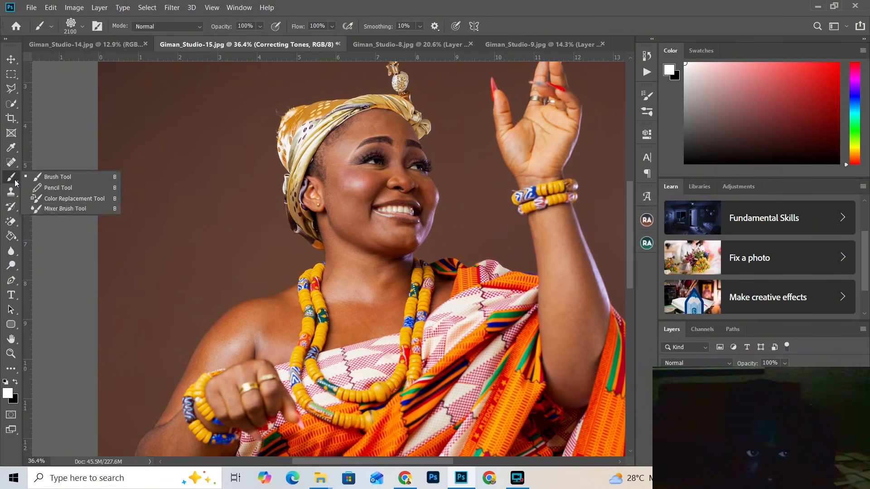
{"action": "left_click", "coordinate": [56, 210]}
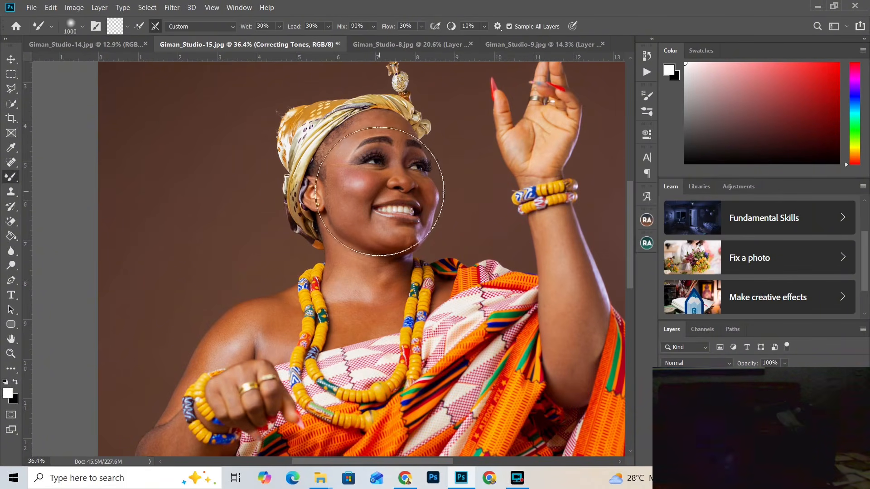
{"action": "key", "text": "bracketleft"}
{"action": "key", "text": "bracketleft"}
{"action": "key", "text": "bracketleft"}
{"action": "key", "text": "bracketleft"}
{"action": "key", "text": "bracketleft"}
{"action": "key", "text": "bracketleft"}
{"action": "key", "text": "bracketleft"}
{"action": "key", "text": "bracketleft"}
{"action": "scroll", "coordinate": [381, 165], "scroll_direction": "up", "scroll_amount": 5}
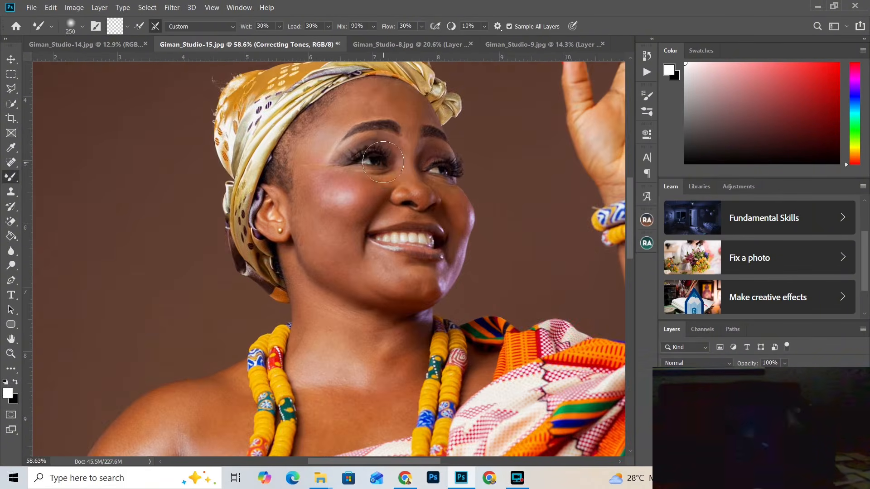
{"action": "left_click_drag", "start_coordinate": [391, 114], "coordinate": [371, 146]}
{"action": "key", "text": "bracketleft"}
{"action": "key", "text": "bracketleft"}
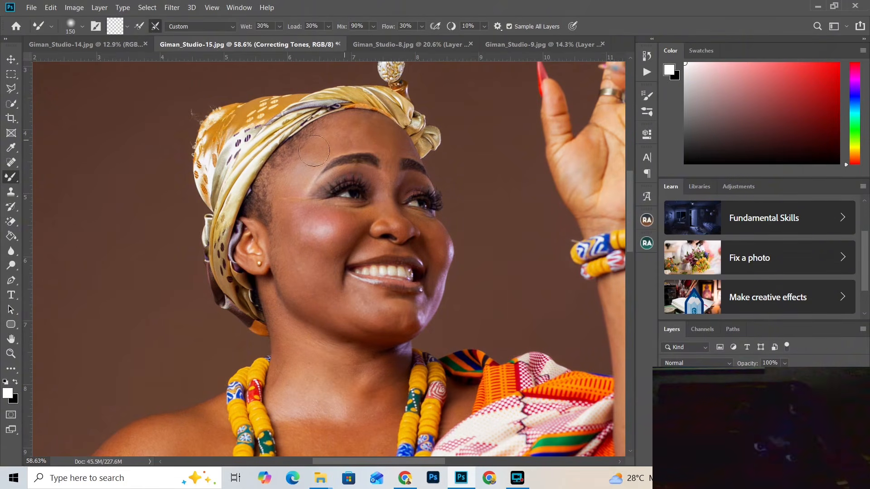
Blend the skin tones on the forehead and between the eyebrows with the Mixer Brush, reducing its size to 80 for tighter areas.
{"action": "scroll", "coordinate": [376, 143], "scroll_direction": "up", "scroll_amount": 5}
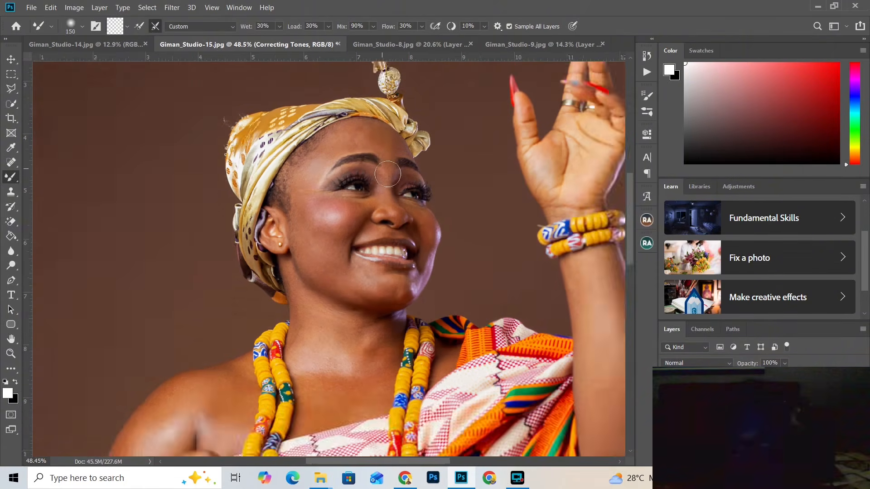
{"action": "scroll", "coordinate": [385, 158], "scroll_direction": "down", "scroll_amount": 2}
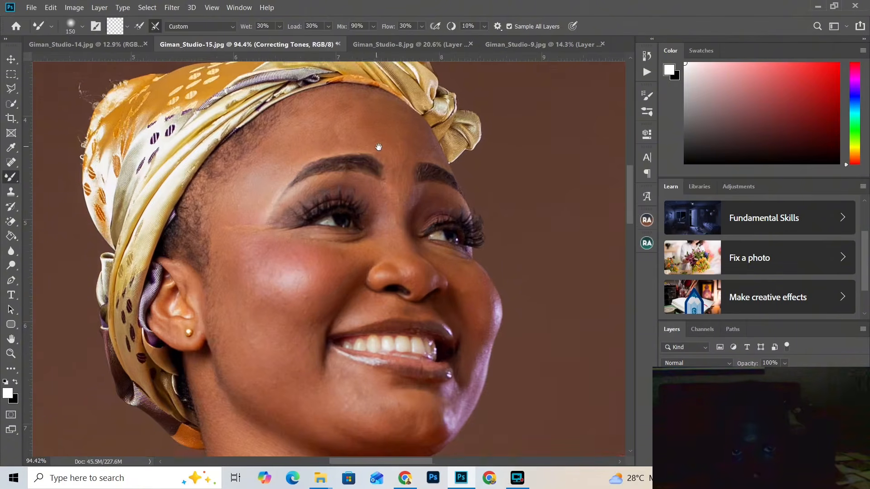
{"action": "scroll", "coordinate": [381, 131], "scroll_direction": "down", "scroll_amount": 2}
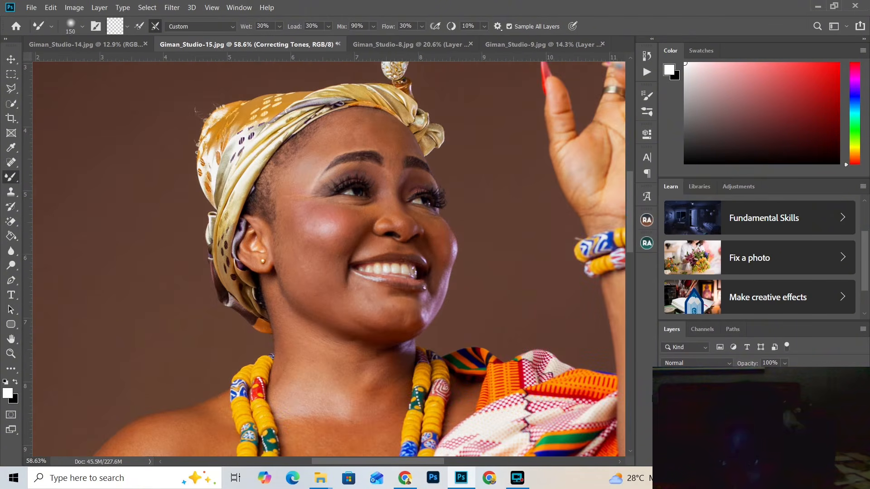
{"action": "scroll", "coordinate": [398, 139], "scroll_direction": "up", "scroll_amount": 7}
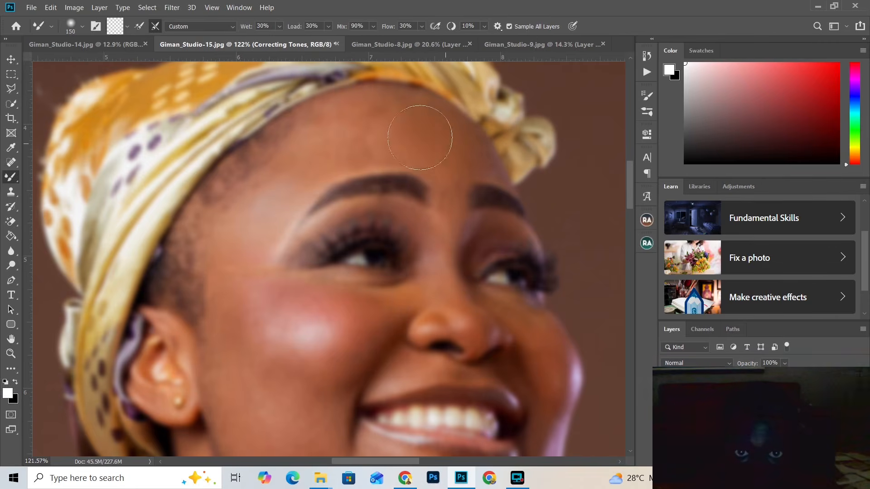
{"action": "key", "text": "bracketleft"}
{"action": "key", "text": "bracketleft"}
{"action": "key", "text": "bracketleft"}
{"action": "key", "text": "bracketleft"}
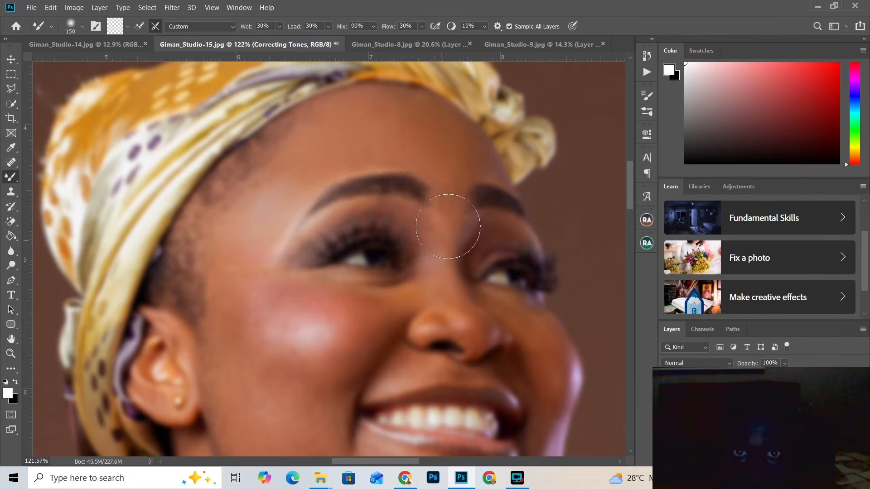
{"action": "scroll", "coordinate": [447, 190], "scroll_direction": "down", "scroll_amount": 2}
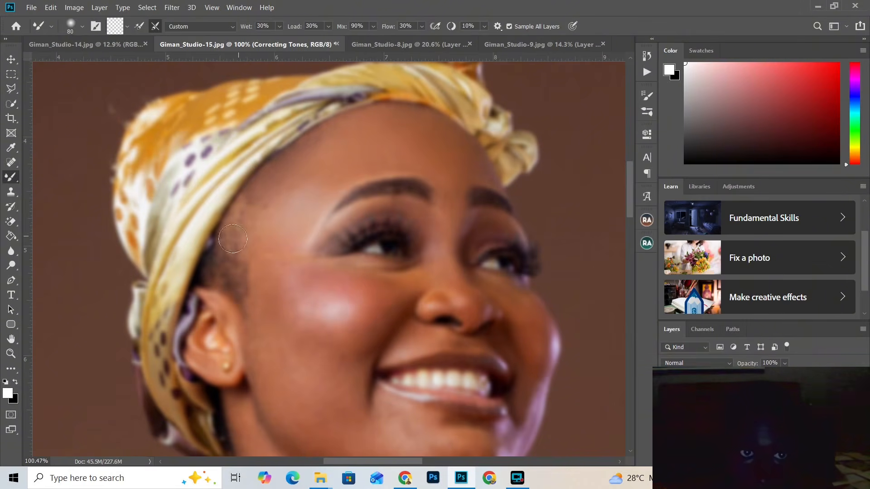
Smooth the tones along the temple hairline and the cheek with the Mixer Brush at size 100.
{"action": "key", "text": "bracketright"}
{"action": "key", "text": "bracketright"}
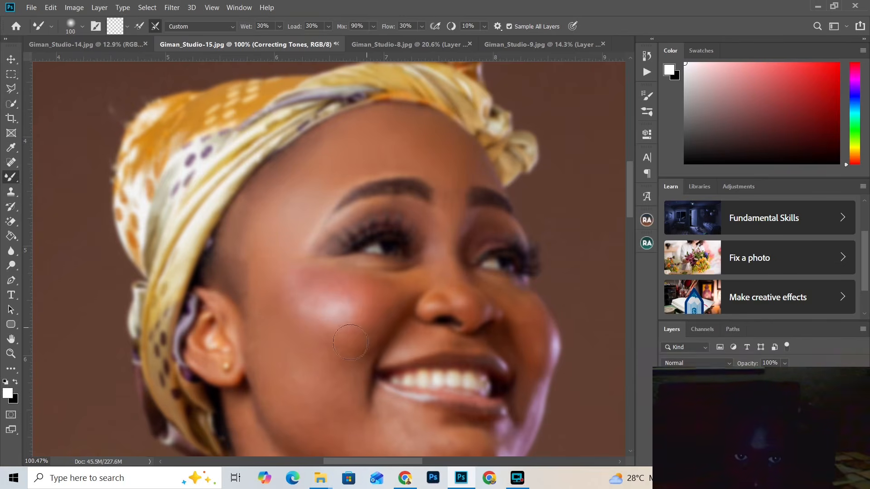
{"action": "scroll", "coordinate": [381, 258], "scroll_direction": "down", "scroll_amount": 2}
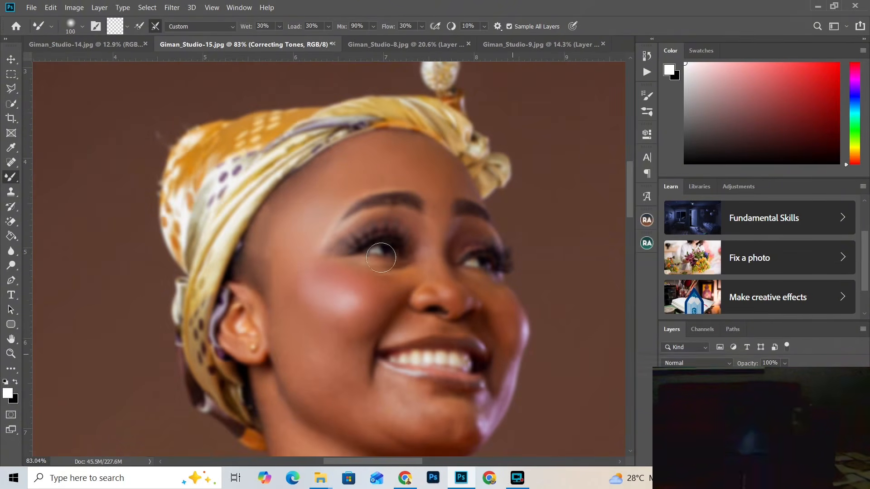
Blend the tones under the eyes and around the nose with the Mixer Brush, starting at size 70.
{"action": "key", "text": "bracketleft"}
{"action": "key", "text": "bracketleft"}
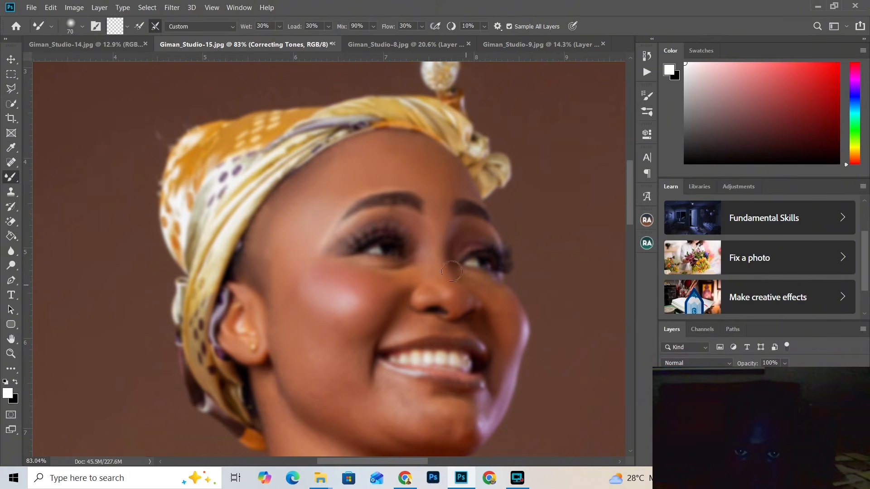
{"action": "key", "text": "bracketright"}
{"action": "key", "text": "bracketright"}
{"action": "key", "text": "bracketleft"}
{"action": "key", "text": "bracketleft"}
{"action": "key", "text": "bracketleft"}
{"action": "key", "text": "bracketleft"}
Even out the skin around the mouth and on the chin with the Mixer Brush at size 70.
{"action": "scroll", "coordinate": [471, 349], "scroll_direction": "down", "scroll_amount": 3}
{"action": "key", "text": "bracketright"}
{"action": "scroll", "coordinate": [468, 350], "scroll_direction": "up", "scroll_amount": 3}
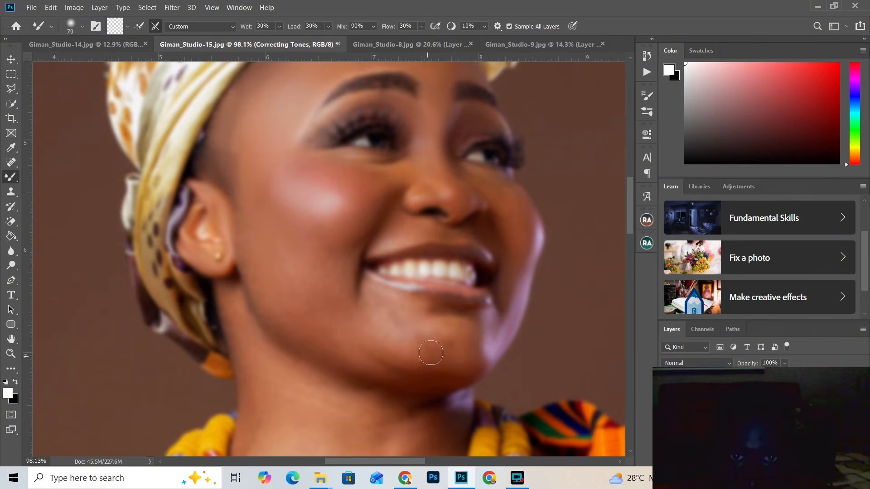
{"action": "key", "text": "bracketright"}
{"action": "scroll", "coordinate": [341, 312], "scroll_direction": "down", "scroll_amount": 1}
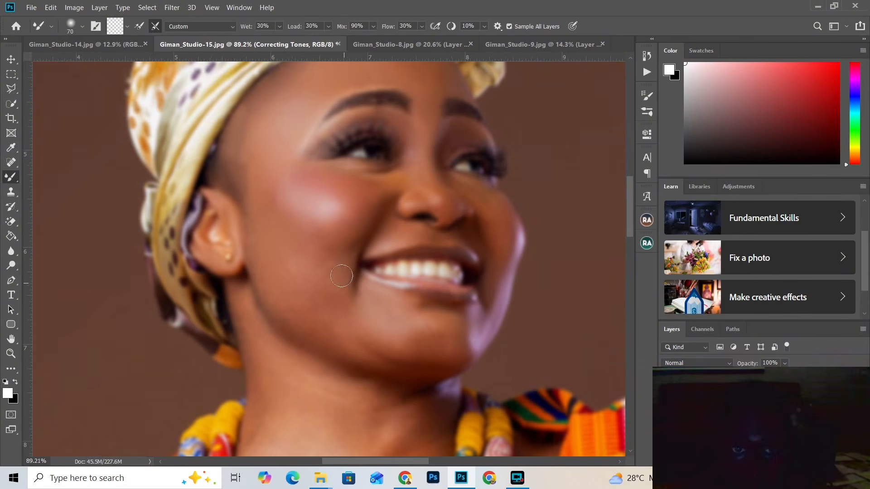
Smooth the lower cheek and jawline with the Mixer Brush at size 100.
{"action": "key", "text": "bracketright"}
{"action": "key", "text": "bracketright"}
{"action": "key", "text": "bracketright"}
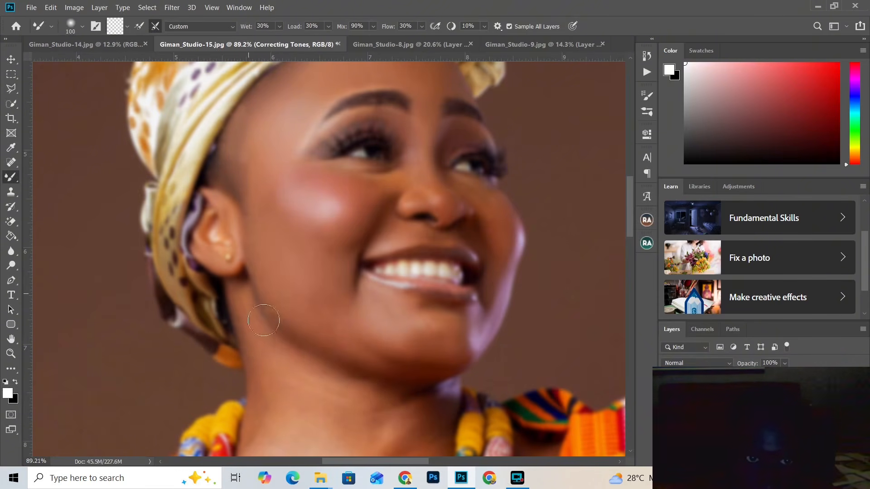
Blend the skin tones on the neck and upper chest with the Mixer Brush at size 150.
{"action": "scroll", "coordinate": [294, 375], "scroll_direction": "down", "scroll_amount": 2}
{"action": "key", "text": "bracketright"}
{"action": "key", "text": "bracketright"}
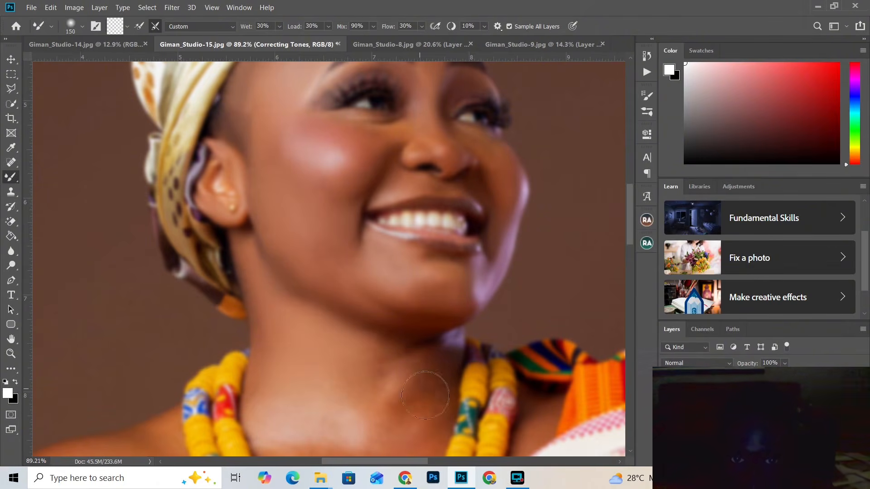
{"action": "scroll", "coordinate": [408, 413], "scroll_direction": "down", "scroll_amount": 2}
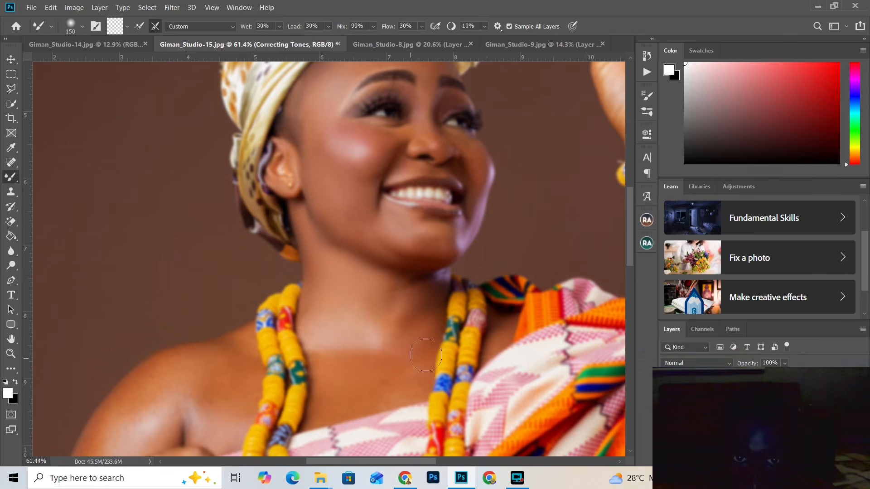
Blend the narrow skin area between the bead necklace and the draped cloth with the Mixer Brush at size 80.
{"action": "key", "text": "bracketleft"}
{"action": "key", "text": "bracketleft"}
{"action": "key", "text": "bracketleft"}
{"action": "key", "text": "bracketleft"}
{"action": "scroll", "coordinate": [503, 326], "scroll_direction": "up", "scroll_amount": 2}
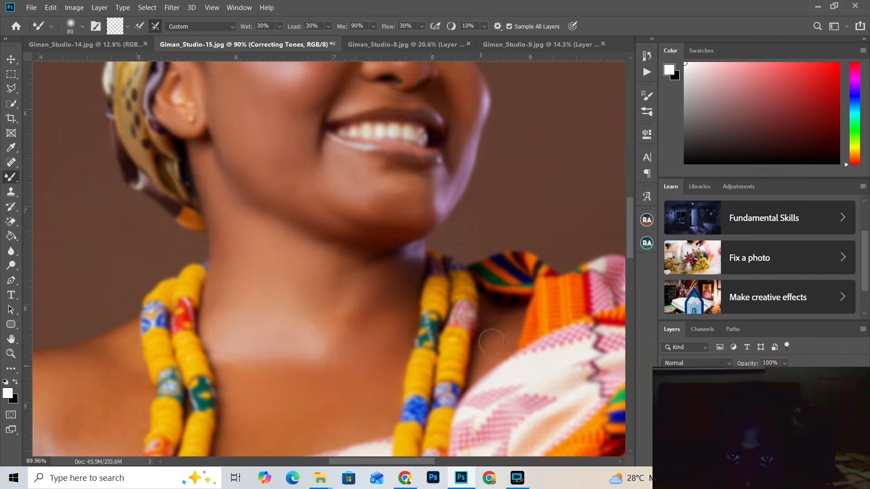
Smooth the bare shoulder and upper arm with the Mixer Brush at size 125.
{"action": "scroll", "coordinate": [469, 156], "scroll_direction": "down", "scroll_amount": 2}
{"action": "scroll", "coordinate": [245, 287], "scroll_direction": "up", "scroll_amount": 1}
{"action": "key", "text": "bracketright"}
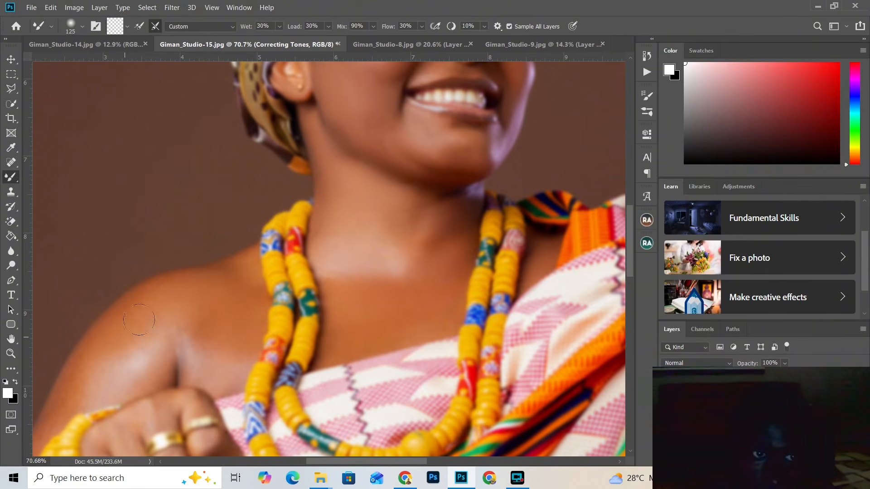
{"action": "left_click_drag", "start_coordinate": [195, 386], "coordinate": [283, 297]}
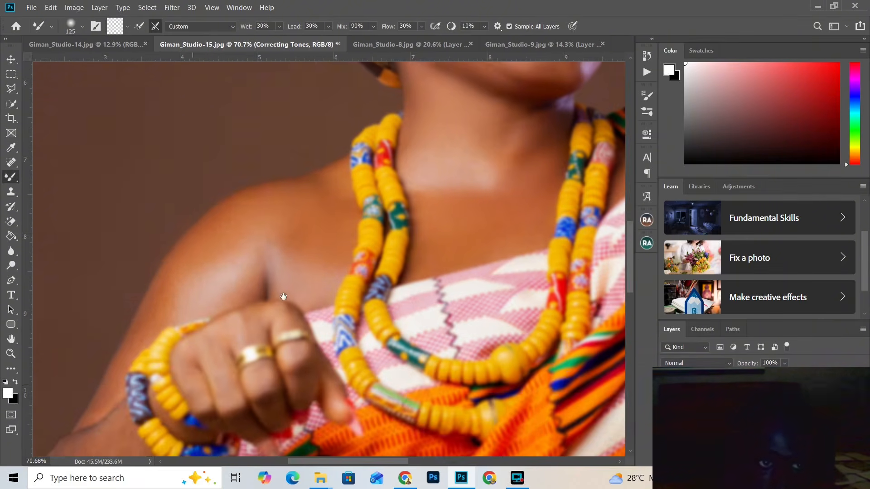
Blend the skin of the lowered hand, its fingers and the wrist with the Mixer Brush at size 90.
{"action": "key", "text": "bracketleft"}
{"action": "key", "text": "bracketleft"}
{"action": "scroll", "coordinate": [160, 320], "scroll_direction": "down", "scroll_amount": 1}
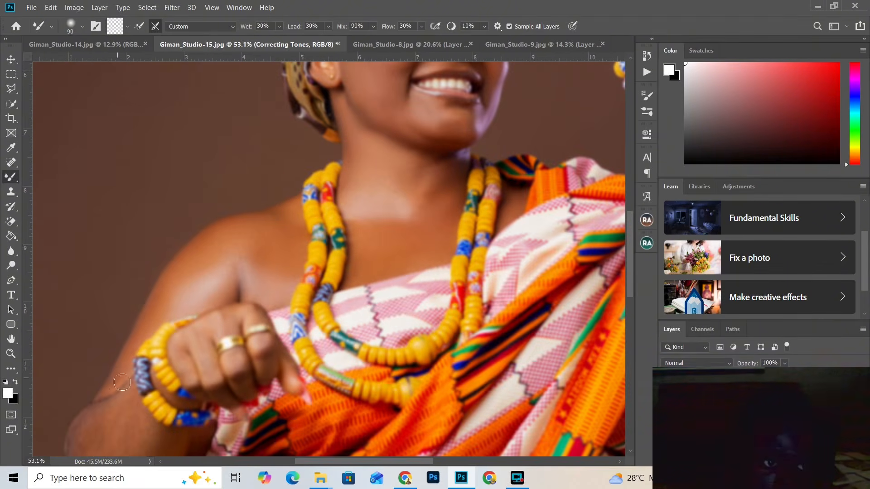
{"action": "scroll", "coordinate": [121, 382], "scroll_direction": "up", "scroll_amount": 1}
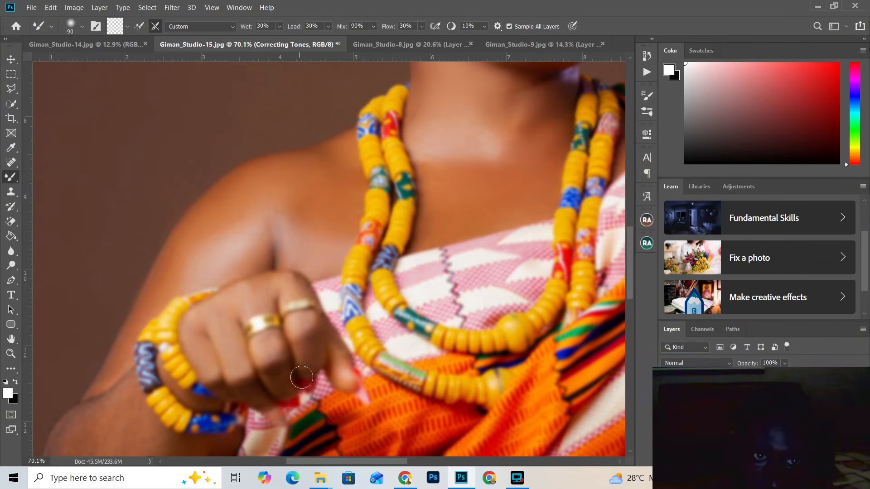
{"action": "scroll", "coordinate": [226, 385], "scroll_direction": "down", "scroll_amount": 3}
{"action": "scroll", "coordinate": [219, 428], "scroll_direction": "up", "scroll_amount": 5}
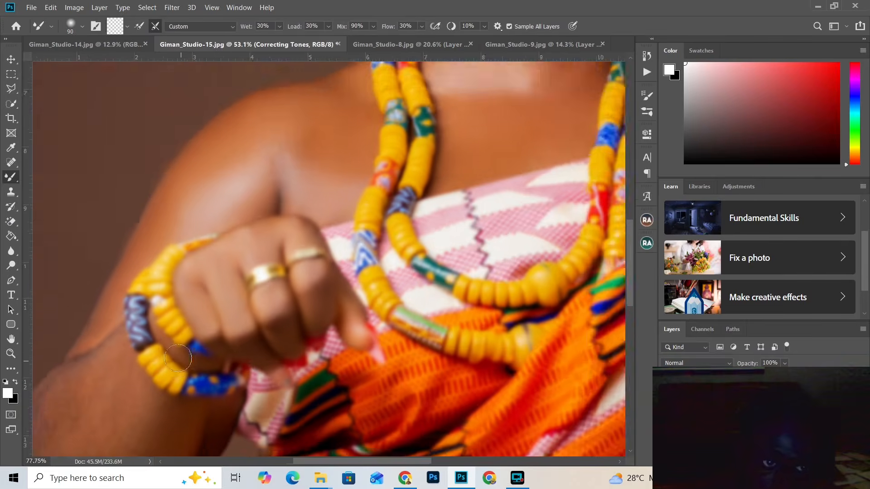
Smooth the forearm and elbow of the lowered arm with the Mixer Brush at size 175.
{"action": "mouse_move", "coordinate": [183, 376]}
{"action": "left_mouse_down"}
{"action": "mouse_move", "coordinate": [285, 329]}
{"action": "mouse_move", "coordinate": [301, 305]}
{"action": "left_mouse_up"}
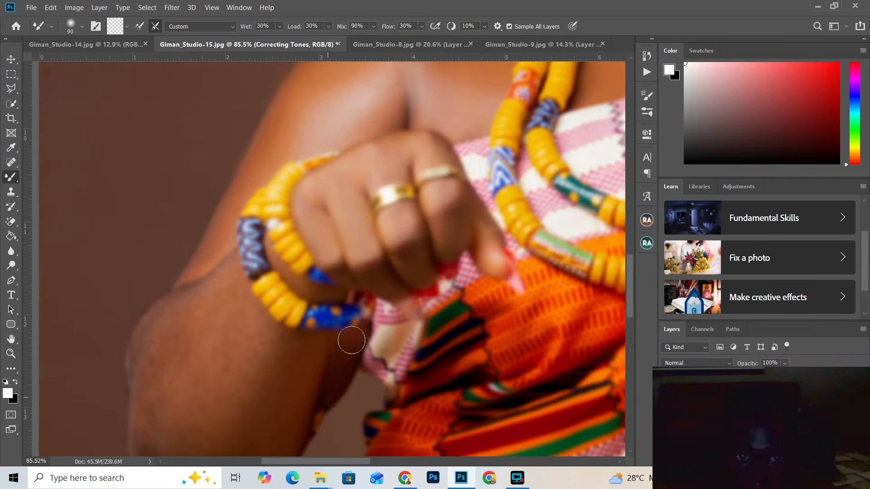
{"action": "left_click_drag", "start_coordinate": [310, 356], "coordinate": [334, 264]}
{"action": "key", "text": "bracketright"}
{"action": "key", "text": "bracketright"}
{"action": "key", "text": "bracketright"}
{"action": "key", "text": "bracketright"}
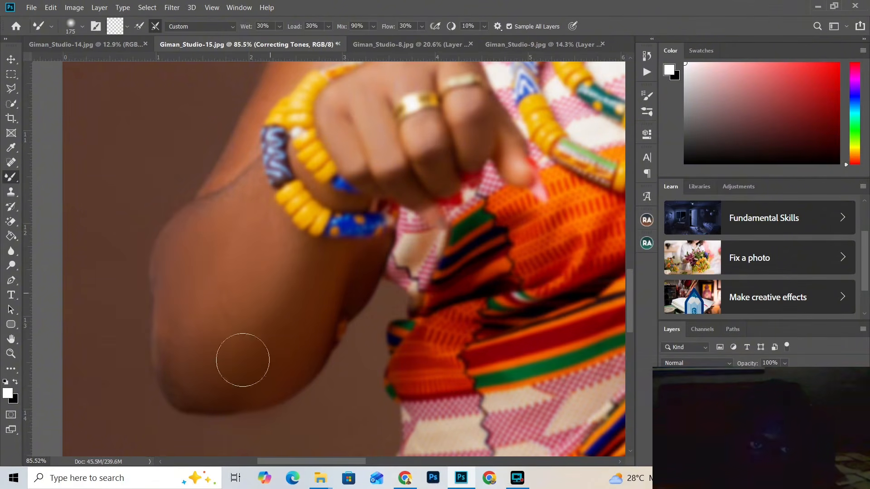
Blend the tones of the raised forearm with the Mixer Brush at size 200, reducing it to 100 along the arm's edge.
{"action": "scroll", "coordinate": [243, 361], "scroll_direction": "down", "scroll_amount": 5}
{"action": "left_click_drag", "start_coordinate": [549, 169], "coordinate": [467, 212]}
{"action": "scroll", "coordinate": [467, 212], "scroll_direction": "up", "scroll_amount": 2}
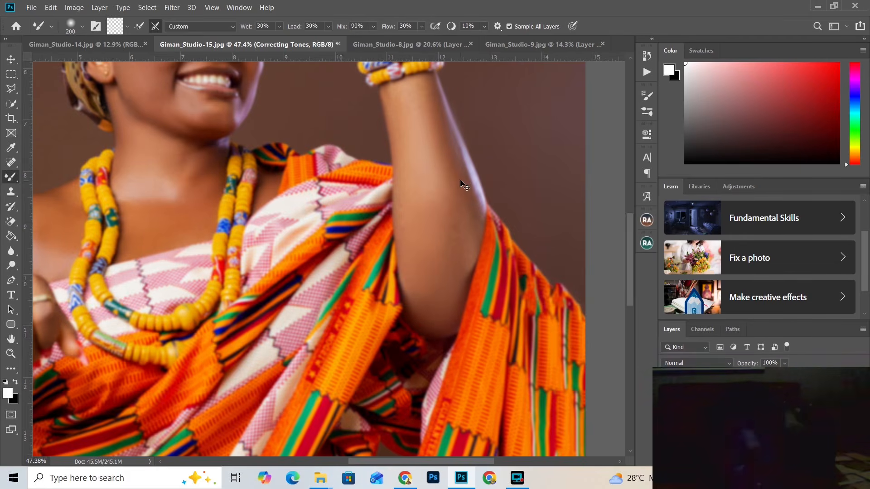
{"action": "scroll", "coordinate": [459, 169], "scroll_direction": "up", "scroll_amount": 3}
{"action": "key", "text": "bracketleft"}
{"action": "key", "text": "bracketleft"}
{"action": "key", "text": "bracketleft"}
{"action": "key", "text": "bracketleft"}
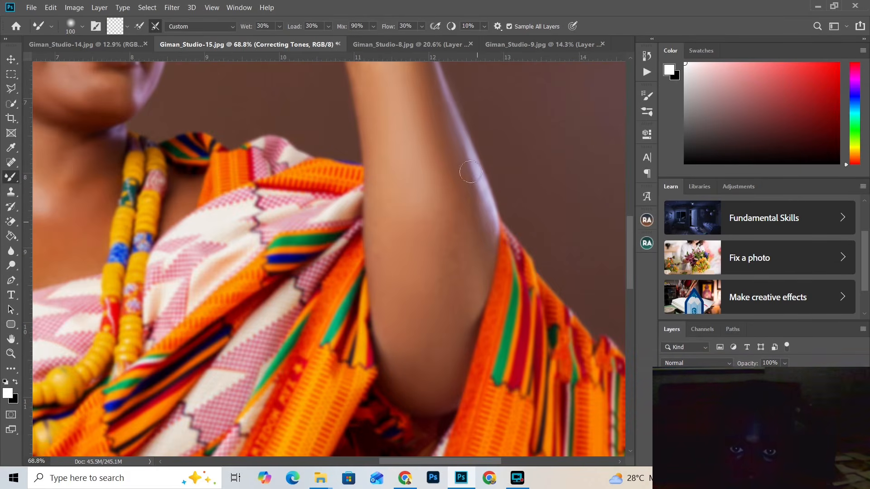
Smooth the wrist, palm and fingers of the raised hand with the Mixer Brush at size 90.
{"action": "scroll", "coordinate": [448, 270], "scroll_direction": "down", "scroll_amount": 4}
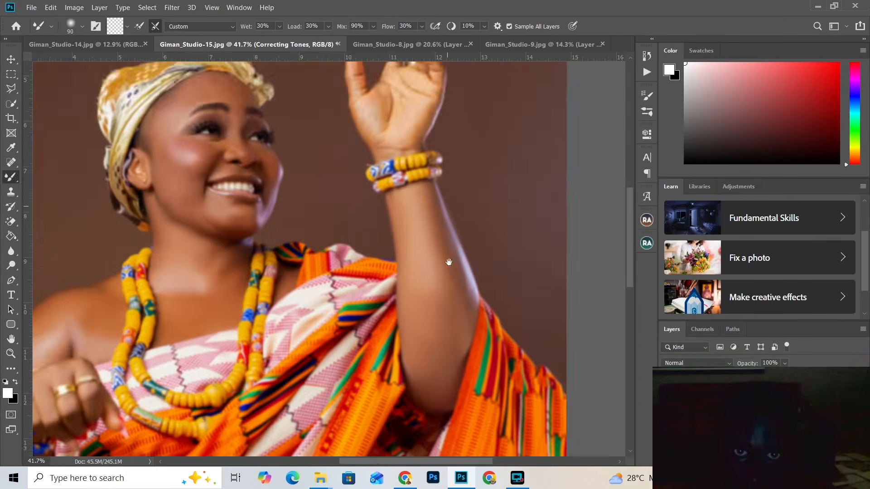
{"action": "scroll", "coordinate": [439, 195], "scroll_direction": "up", "scroll_amount": 6}
{"action": "key", "text": "bracketleft"}
{"action": "scroll", "coordinate": [337, 224], "scroll_direction": "down", "scroll_amount": 2}
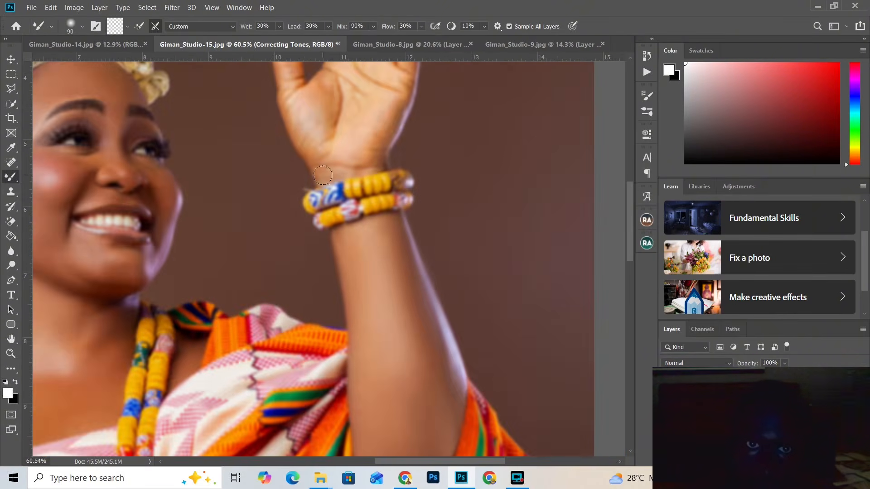
{"action": "scroll", "coordinate": [338, 150], "scroll_direction": "down", "scroll_amount": 2}
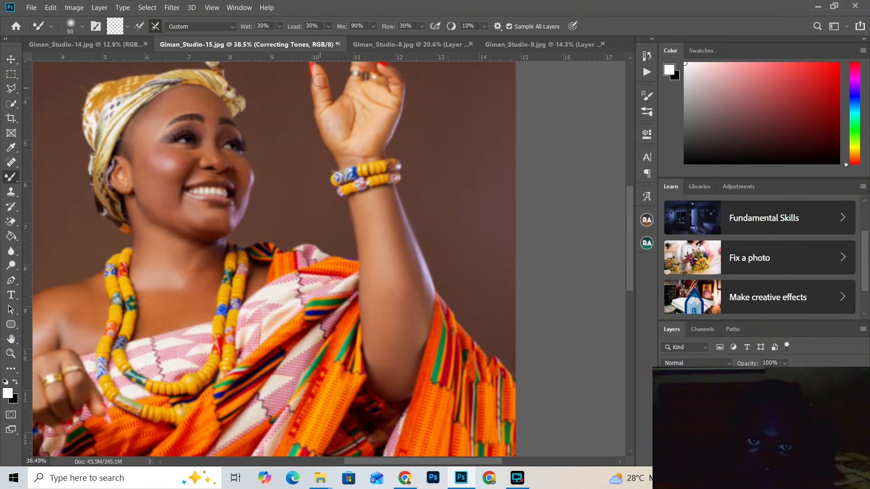
{"action": "scroll", "coordinate": [318, 80], "scroll_direction": "down", "scroll_amount": 2}
{"action": "scroll", "coordinate": [364, 239], "scroll_direction": "up", "scroll_amount": 5}
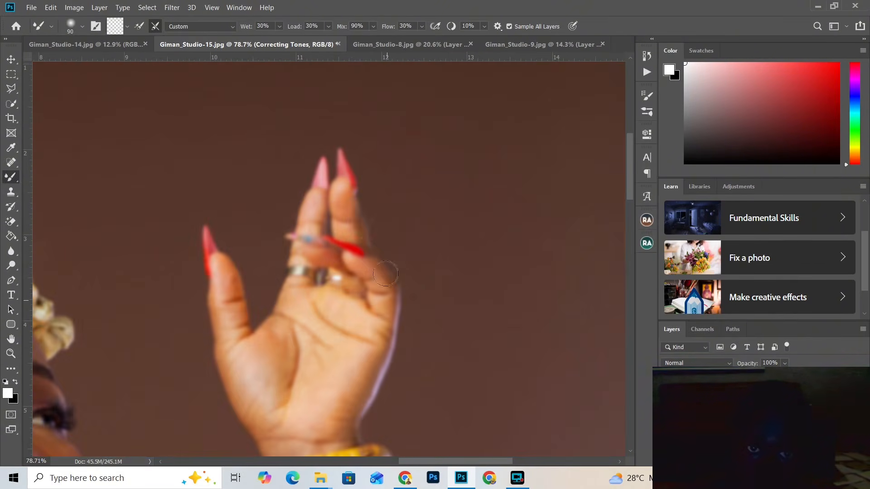
Examine the blended skin across the whole portrait, including the lowered arm and shoulder.
{"action": "scroll", "coordinate": [383, 281], "scroll_direction": "down", "scroll_amount": 10}
{"action": "scroll", "coordinate": [306, 274], "scroll_direction": "down", "scroll_amount": 6}
{"action": "scroll", "coordinate": [264, 276], "scroll_direction": "up", "scroll_amount": 5}
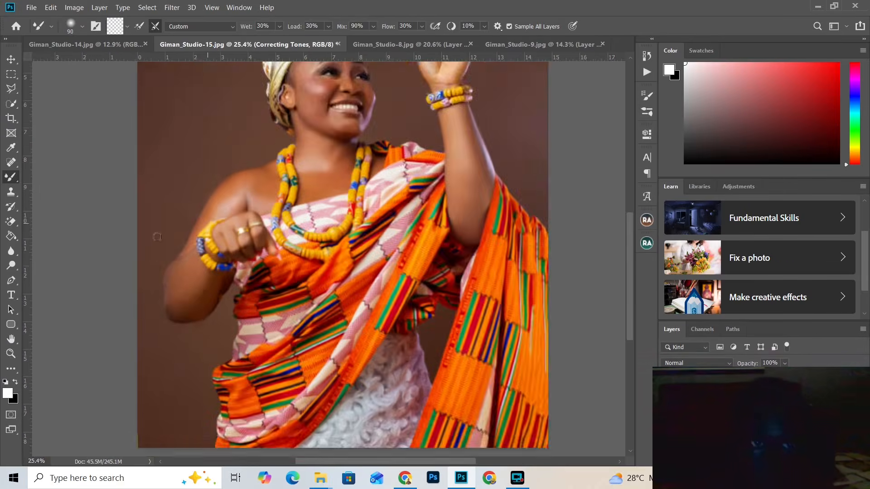
{"action": "scroll", "coordinate": [157, 236], "scroll_direction": "up", "scroll_amount": 2}
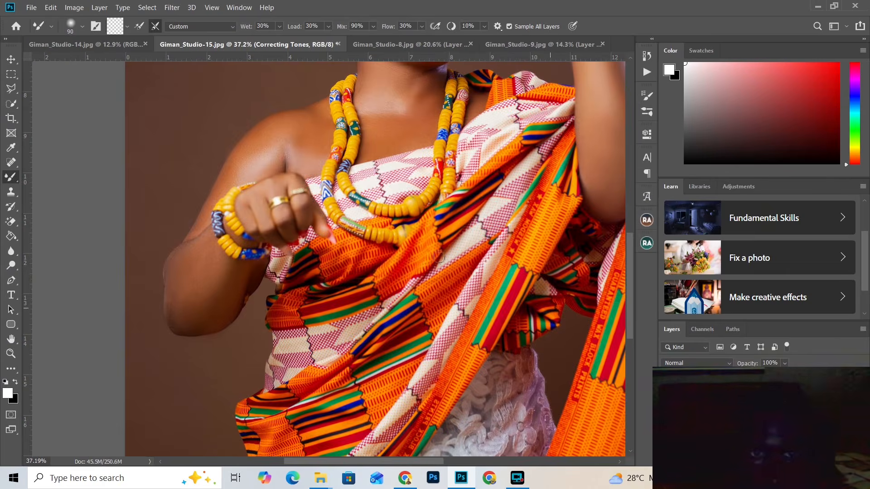
Compare the portrait with and without the FS via Gaussian Blur group, checking the face, neck and whole figure.
{"action": "scroll", "coordinate": [415, 286], "scroll_direction": "down", "scroll_amount": 2}
{"action": "scroll", "coordinate": [406, 227], "scroll_direction": "up", "scroll_amount": 2}
{"action": "scroll", "coordinate": [468, 192], "scroll_direction": "down", "scroll_amount": 3}
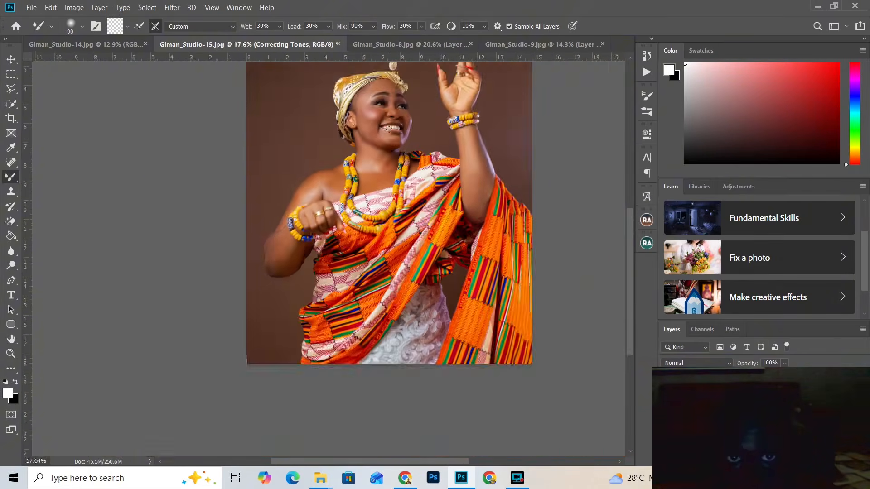
{"action": "scroll", "coordinate": [379, 162], "scroll_direction": "up", "scroll_amount": 4}
{"action": "scroll", "coordinate": [378, 162], "scroll_direction": "down", "scroll_amount": 3}
{"action": "scroll", "coordinate": [421, 169], "scroll_direction": "up", "scroll_amount": 3}
{"action": "scroll", "coordinate": [415, 171], "scroll_direction": "down", "scroll_amount": 3}
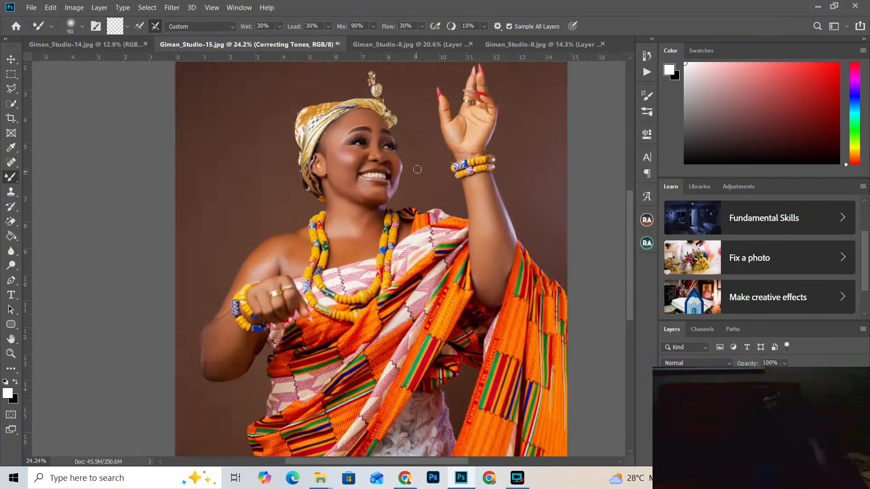
{"action": "left_click", "coordinate": [724, 407]}
{"action": "scroll", "coordinate": [408, 185], "scroll_direction": "up", "scroll_amount": 3}
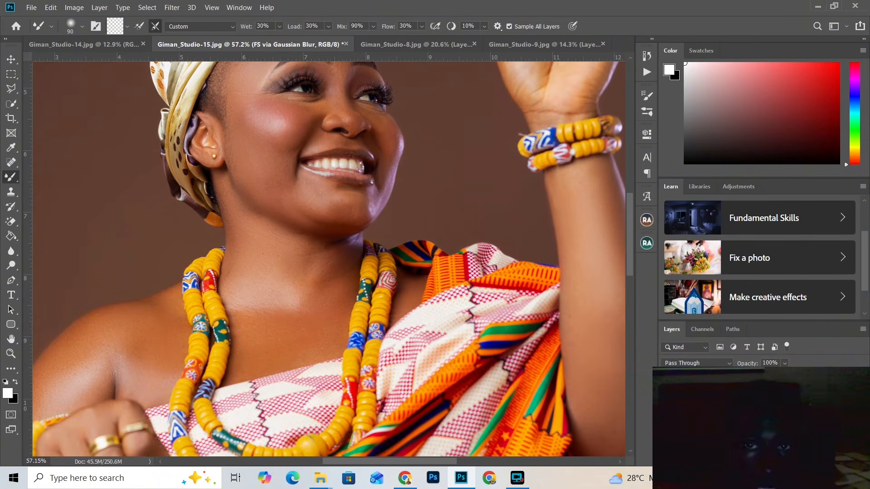
{"action": "left_click", "coordinate": [667, 408]}
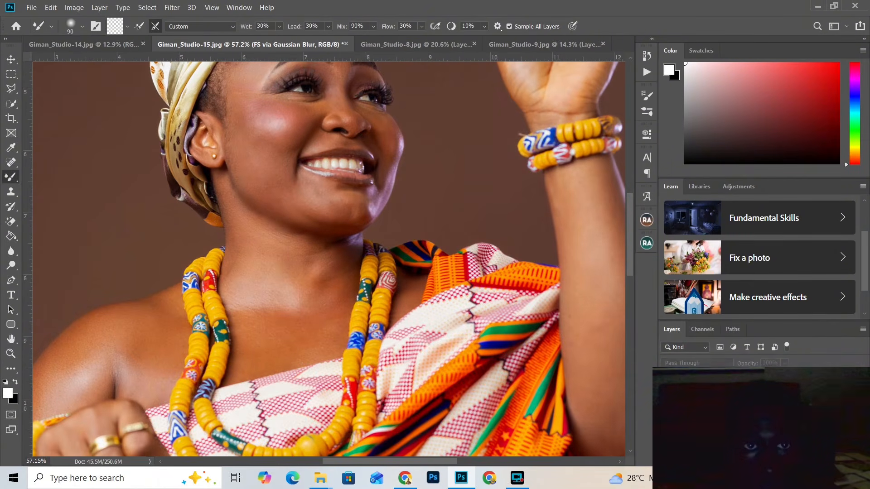
{"action": "left_click", "coordinate": [667, 408]}
{"action": "scroll", "coordinate": [434, 234], "scroll_direction": "up", "scroll_amount": 2}
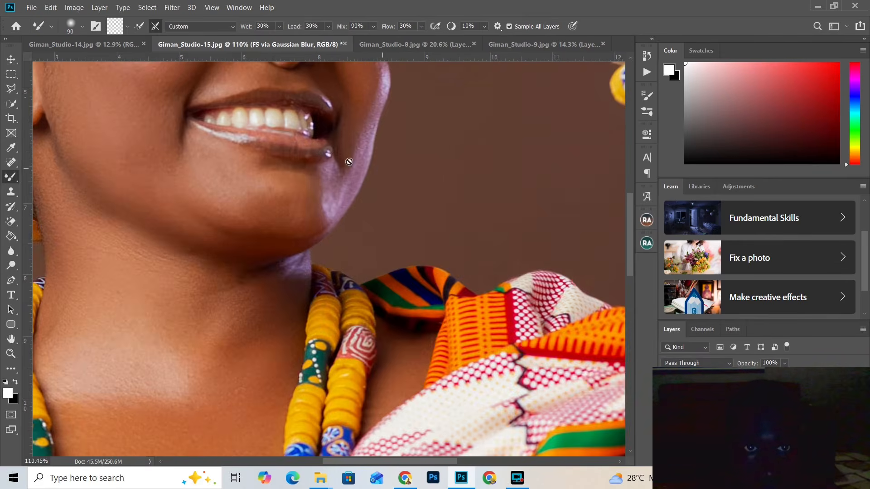
{"action": "scroll", "coordinate": [434, 233], "scroll_direction": "down", "scroll_amount": 5}
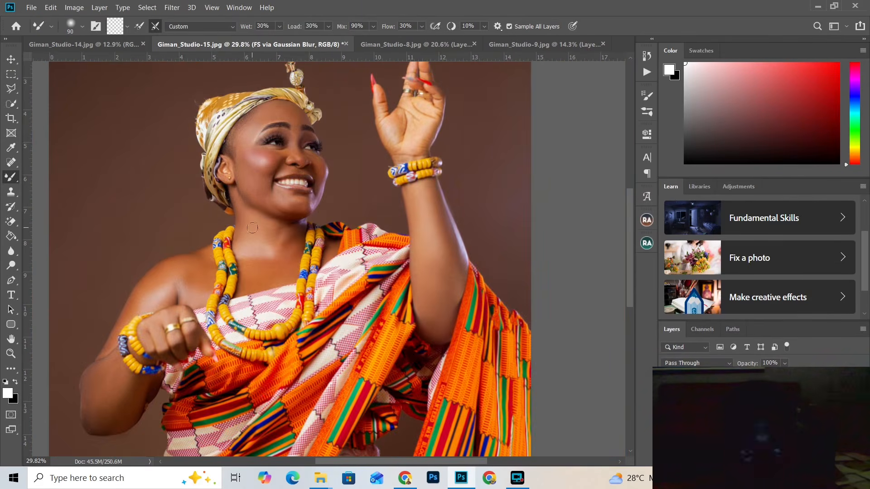
{"action": "scroll", "coordinate": [252, 228], "scroll_direction": "up", "scroll_amount": 4}
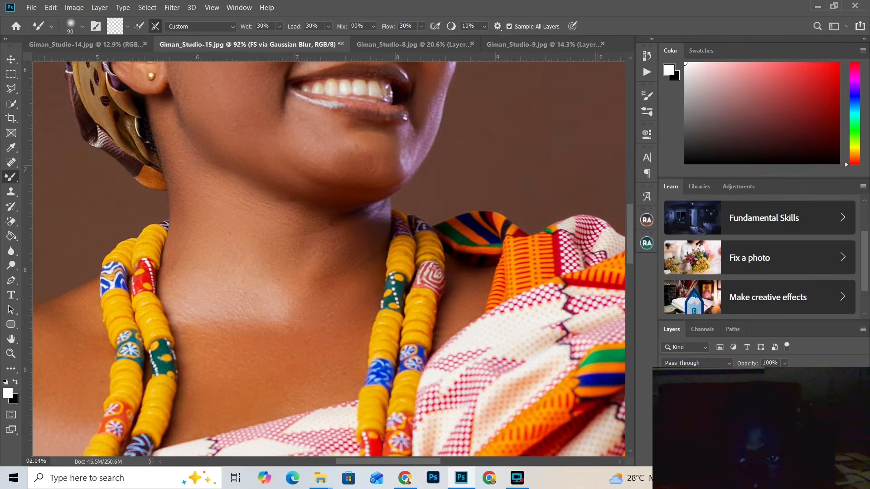
{"action": "left_click", "coordinate": [668, 407]}
{"action": "left_click", "coordinate": [668, 408]}
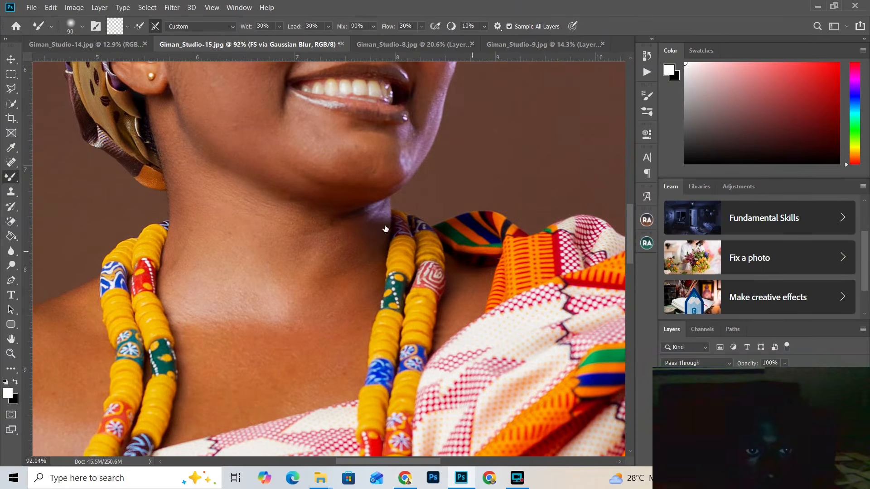
{"action": "scroll", "coordinate": [385, 231], "scroll_direction": "down", "scroll_amount": 5}
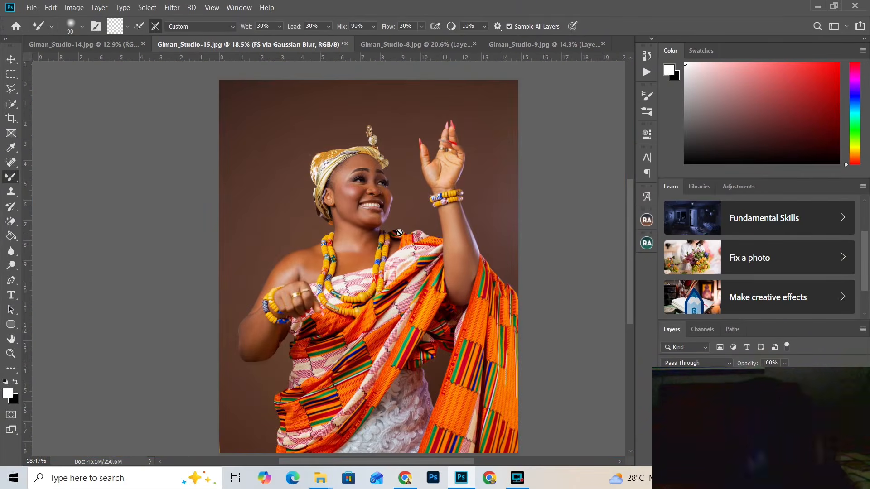
Stamp the visible layers into a new layer and bring up the Beauty Retouch tools.
{"action": "key", "text": "alt+bracketleft"}
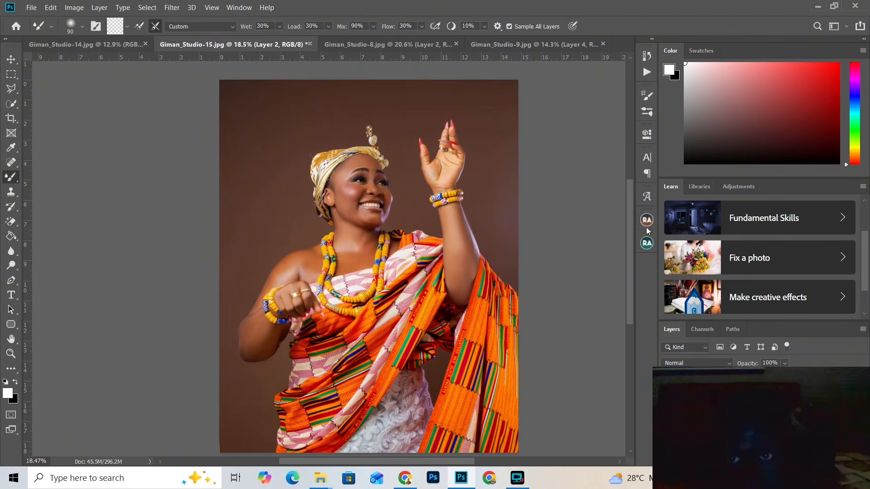
{"action": "left_click", "coordinate": [647, 243]}
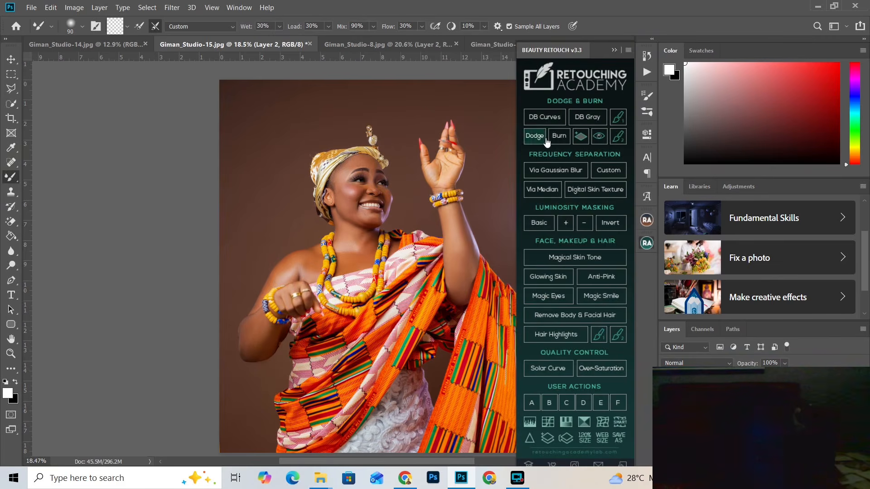
Look through the actions in the Teelens Action set.
{"action": "left_click", "coordinate": [645, 73]}
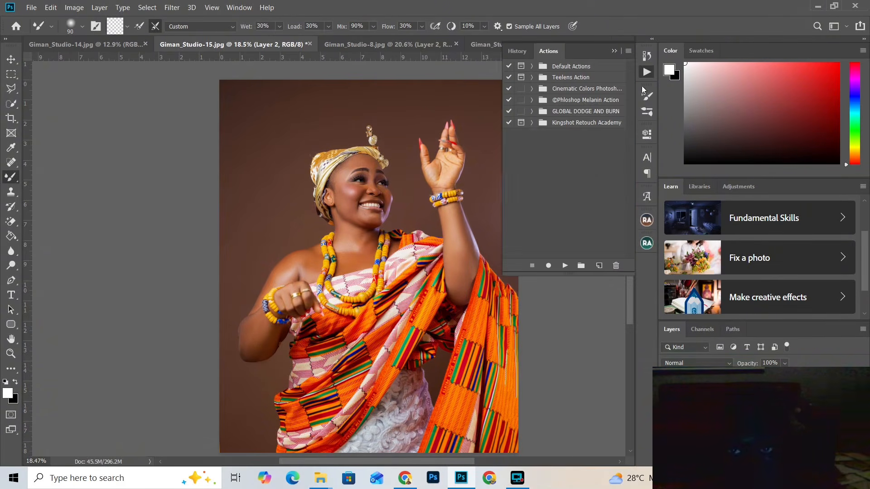
{"action": "left_click", "coordinate": [532, 78]}
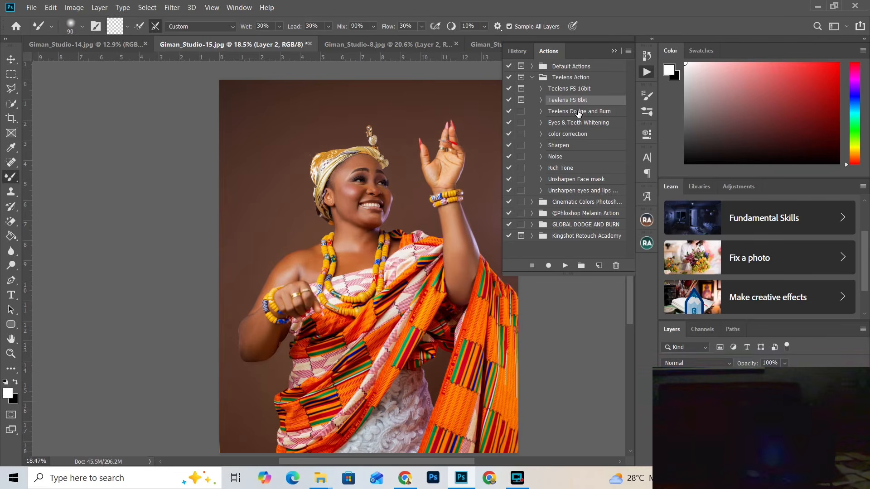
{"action": "left_click", "coordinate": [532, 78]}
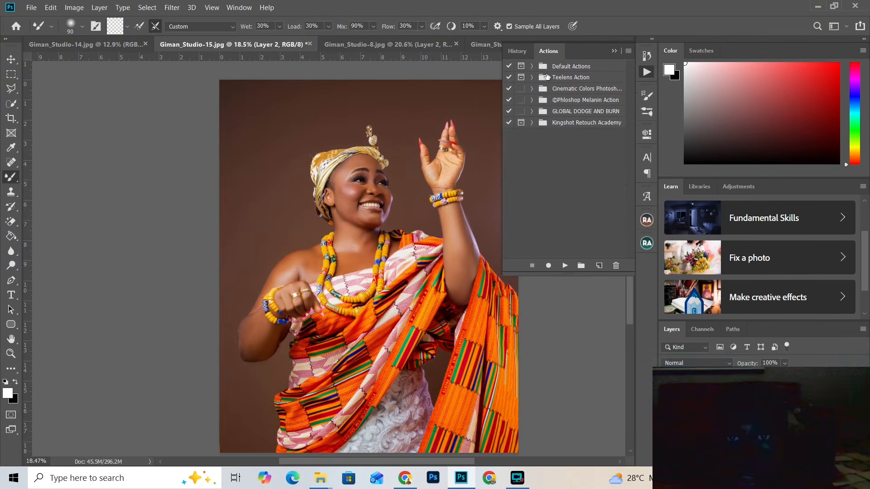
{"action": "left_click", "coordinate": [614, 51]}
Create the Beauty Retouch DB Curves dodge-and-burn setup and activate the Brush tool for the Dodge Curve mask.
{"action": "left_click", "coordinate": [646, 243]}
{"action": "left_click", "coordinate": [575, 257]}
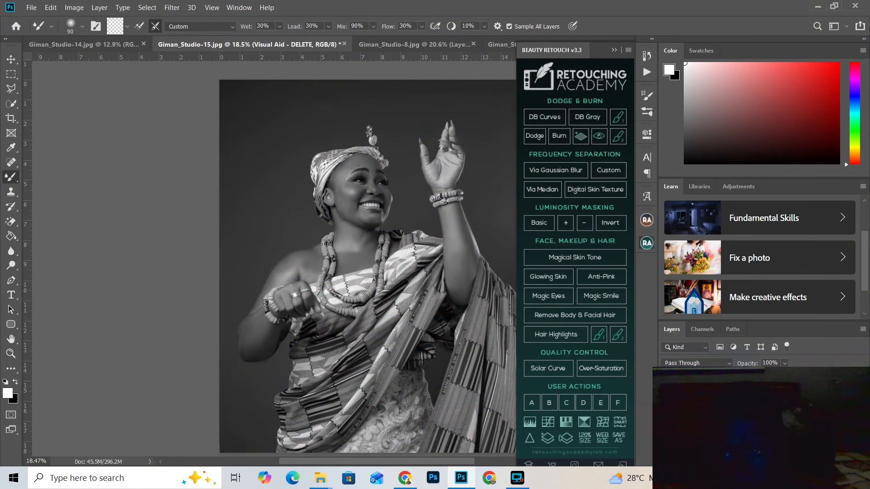
{"action": "right_click", "coordinate": [11, 177]}
{"action": "left_click", "coordinate": [45, 176]}
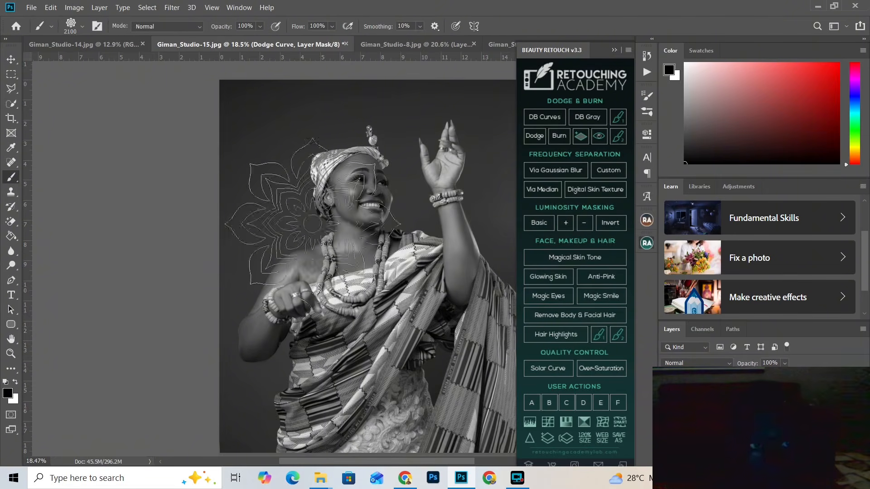
Choose a soft round brush with 0% hardness and set its size to 175 px for the face.
{"action": "left_click", "coordinate": [82, 27]}
{"action": "left_click", "coordinate": [25, 112]}
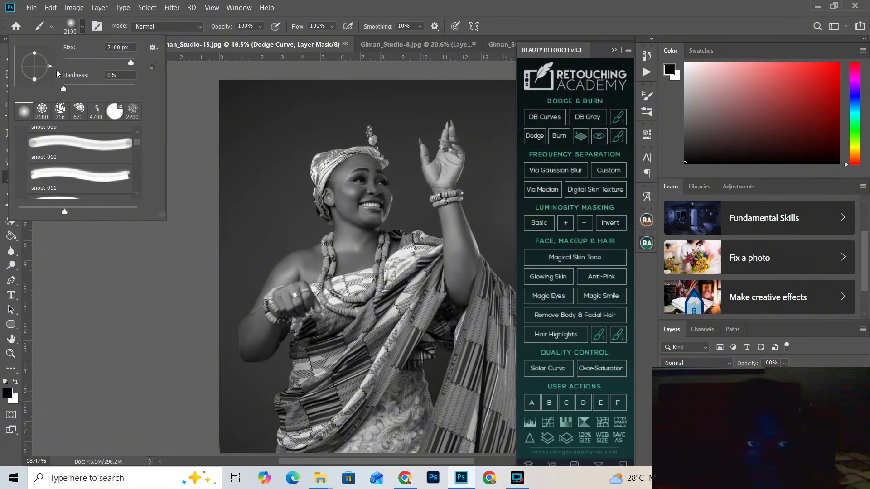
{"action": "scroll", "coordinate": [352, 257], "scroll_direction": "up", "scroll_amount": 2}
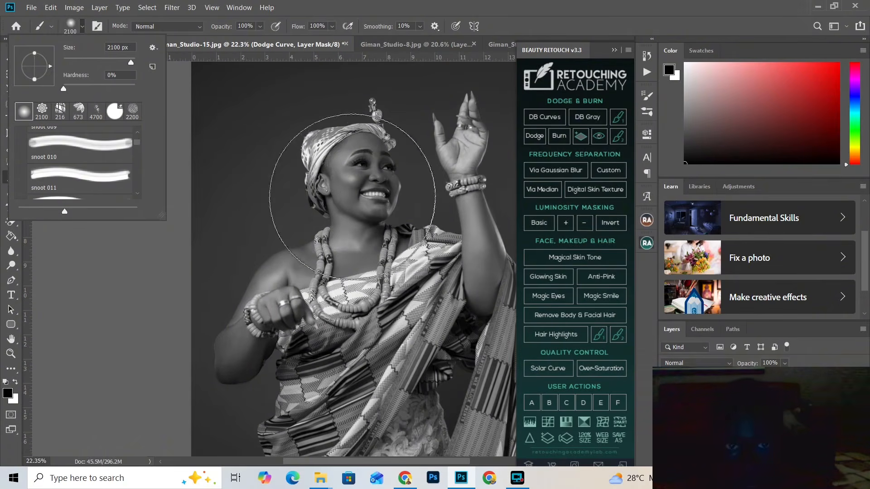
{"action": "left_click", "coordinate": [82, 29]}
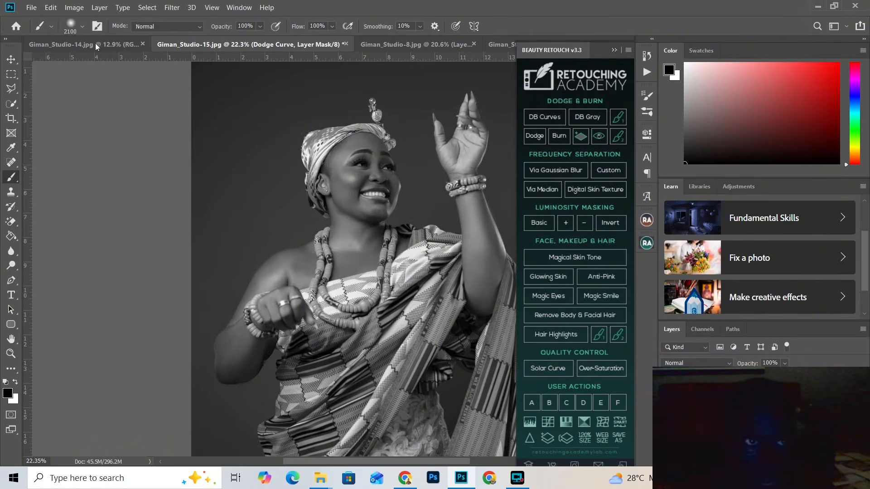
{"action": "scroll", "coordinate": [337, 181], "scroll_direction": "up", "scroll_amount": 2}
{"action": "key", "text": "bracketleft"}
{"action": "key", "text": "bracketleft"}
{"action": "key", "text": "bracketleft"}
{"action": "key", "text": "bracketleft"}
{"action": "key", "text": "bracketleft"}
{"action": "key", "text": "bracketleft"}
{"action": "key", "text": "bracketleft"}
{"action": "key", "text": "bracketleft"}
{"action": "key", "text": "bracketleft"}
{"action": "key", "text": "bracketleft"}
{"action": "key", "text": "bracketleft"}
{"action": "key", "text": "bracketleft"}
{"action": "key", "text": "bracketleft"}
{"action": "key", "text": "bracketleft"}
{"action": "key", "text": "bracketleft"}
{"action": "key", "text": "bracketleft"}
{"action": "key", "text": "bracketleft"}
{"action": "key", "text": "bracketleft"}
{"action": "key", "text": "bracketleft"}
{"action": "key", "text": "bracketleft"}
{"action": "key", "text": "bracketleft"}
{"action": "key", "text": "bracketleft"}
{"action": "key", "text": "bracketleft"}
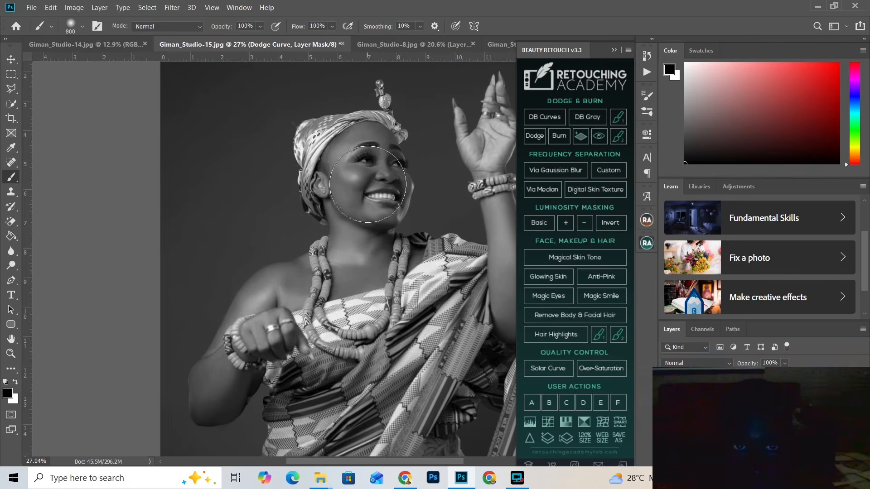
{"action": "scroll", "coordinate": [380, 180], "scroll_direction": "up", "scroll_amount": 4}
{"action": "scroll", "coordinate": [379, 180], "scroll_direction": "up", "scroll_amount": 1}
{"action": "key", "text": "bracketleft"}
{"action": "key", "text": "bracketleft"}
{"action": "key", "text": "bracketleft"}
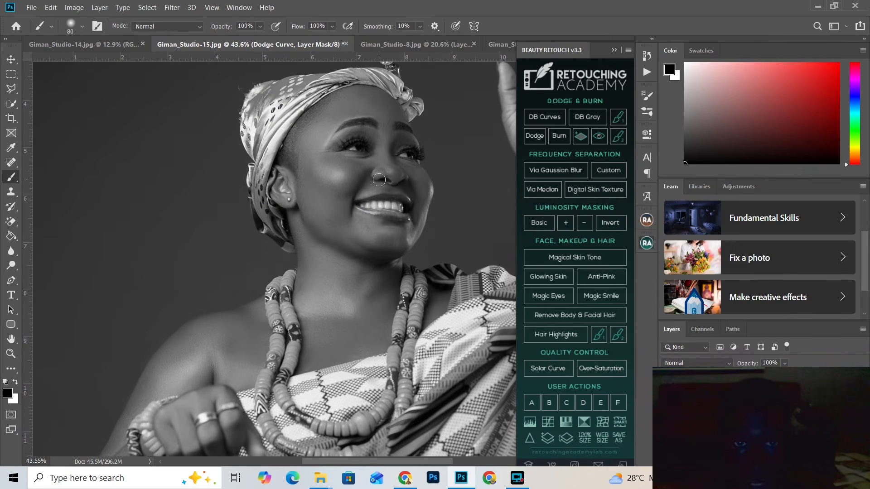
{"action": "key", "text": "bracketright"}
{"action": "key", "text": "bracketright"}
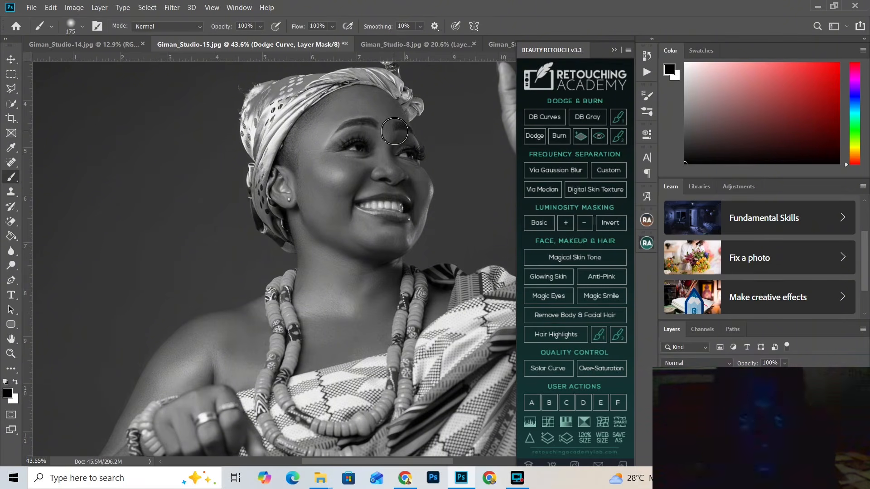
Set the brush flow to 22% for building up the dodging gradually on the face.
{"action": "scroll", "coordinate": [394, 131], "scroll_direction": "up", "scroll_amount": 2}
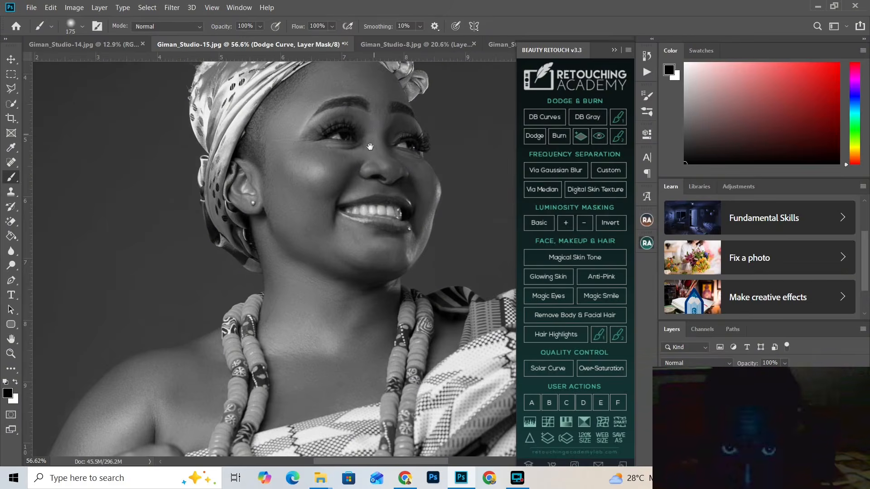
{"action": "left_click_drag", "start_coordinate": [370, 146], "coordinate": [362, 200]}
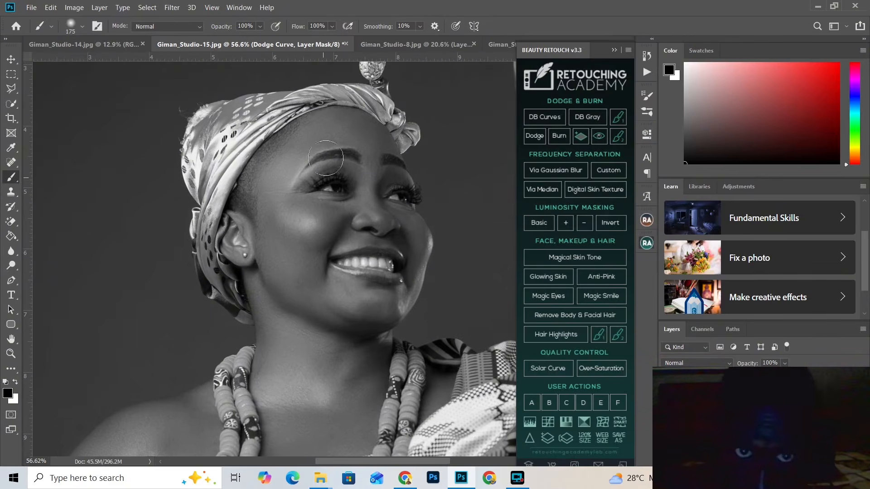
{"action": "left_click", "coordinate": [332, 27]}
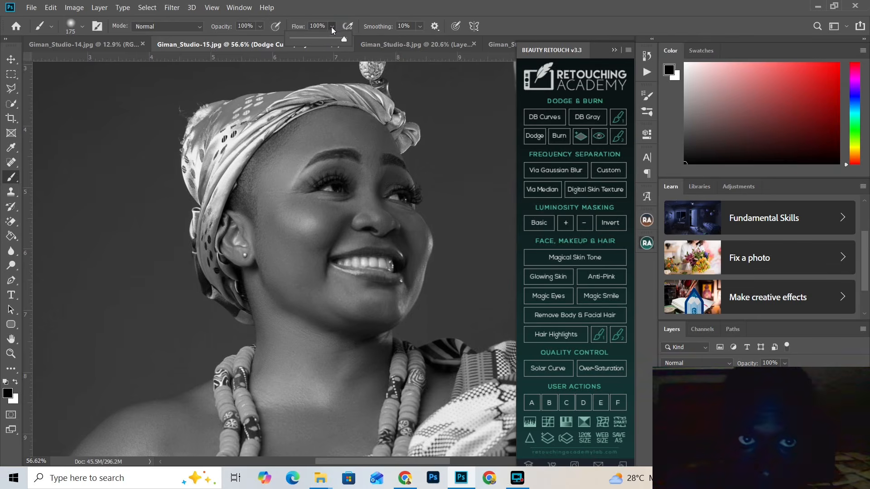
{"action": "left_click", "coordinate": [309, 38]}
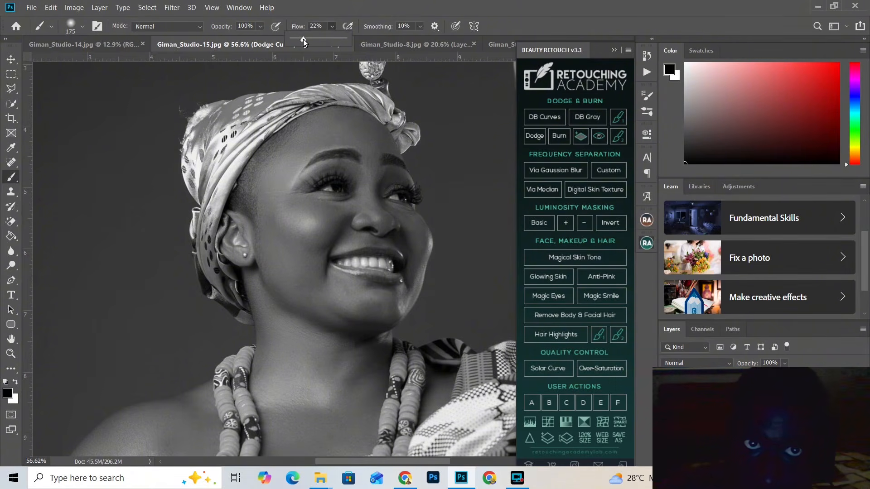
{"action": "left_click_drag", "start_coordinate": [302, 39], "coordinate": [304, 39]}
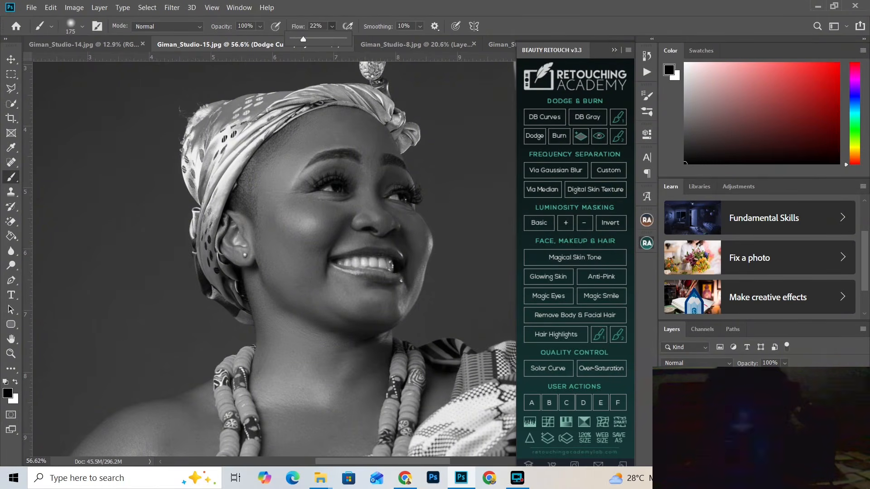
{"action": "scroll", "coordinate": [311, 207], "scroll_direction": "up", "scroll_amount": 1}
{"action": "scroll", "coordinate": [311, 207], "scroll_direction": "down", "scroll_amount": 3}
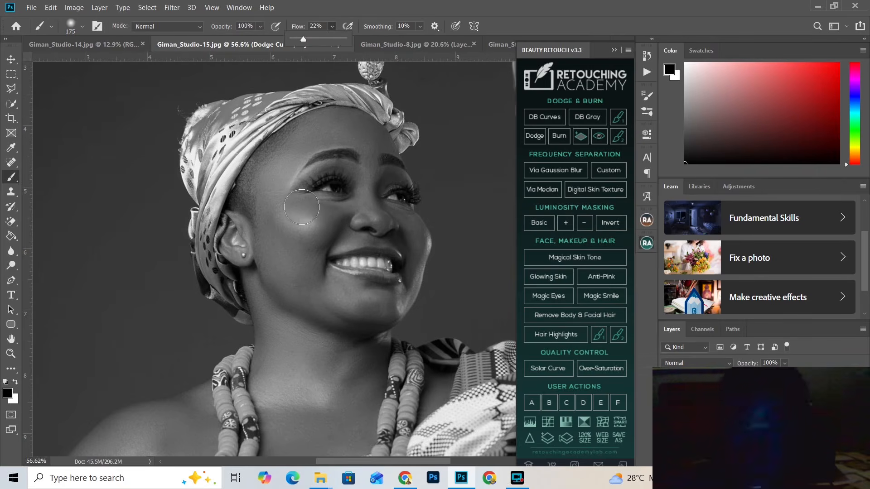
Brighten the near cheek's highlight on the Dodge Curve mask with white, reducing the brush size to 70 px.
{"action": "scroll", "coordinate": [326, 204], "scroll_direction": "up", "scroll_amount": 6}
{"action": "key", "text": "bracketleft"}
{"action": "key", "text": "bracketleft"}
{"action": "key", "text": "bracketleft"}
{"action": "key", "text": "bracketleft"}
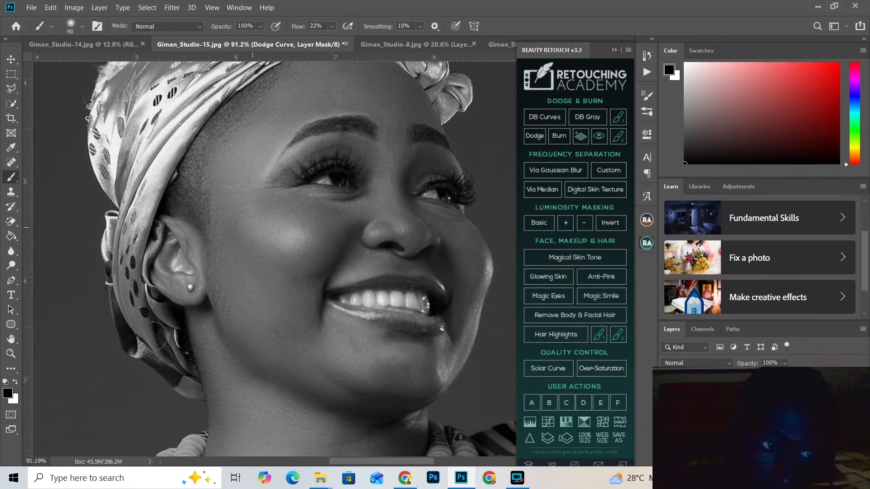
{"action": "key", "text": "x"}
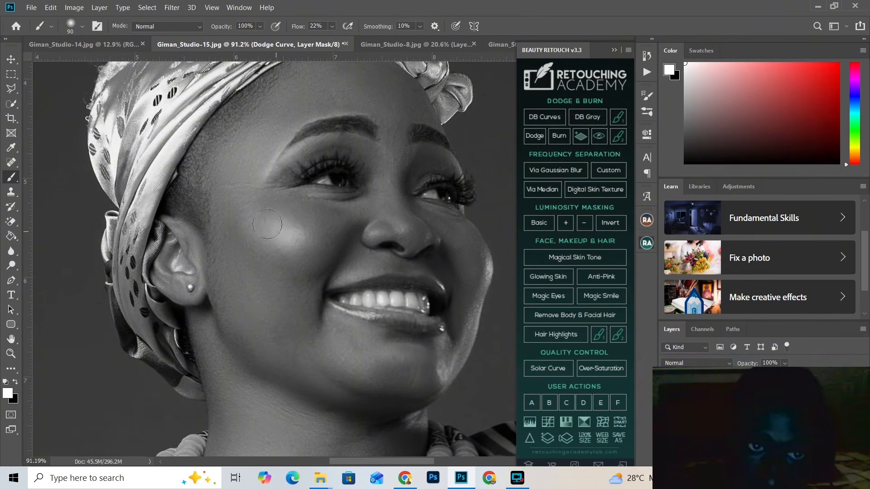
{"action": "key", "text": "bracketleft"}
{"action": "scroll", "coordinate": [470, 272], "scroll_direction": "up", "scroll_amount": 3}
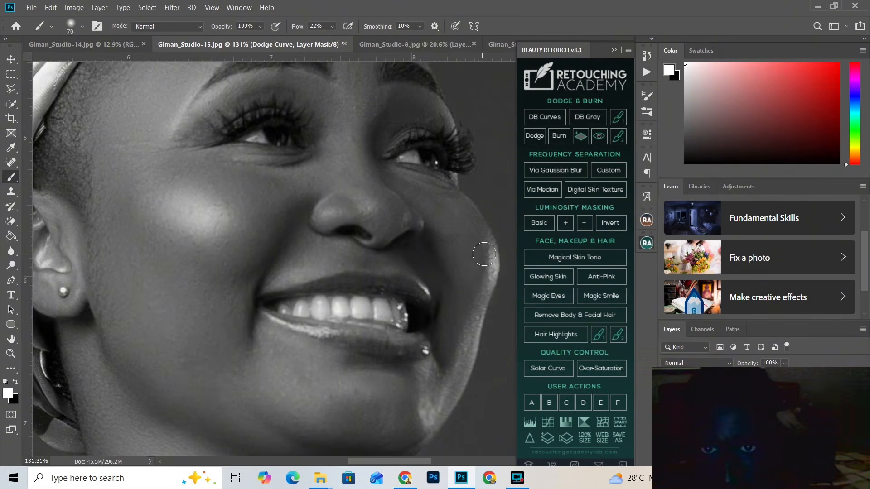
Brighten the rim highlight along the far cheek and jaw on the Dodge Curve mask with a 45 px brush.
{"action": "key", "text": "bracketleft"}
{"action": "key", "text": "bracketleft"}
{"action": "key", "text": "bracketleft"}
{"action": "mouse_move", "coordinate": [484, 254]}
{"action": "left_mouse_down"}
{"action": "mouse_move", "coordinate": [488, 282]}
{"action": "mouse_move", "coordinate": [470, 354]}
{"action": "mouse_move", "coordinate": [428, 417]}
{"action": "mouse_move", "coordinate": [429, 365]}
{"action": "left_mouse_up"}
{"action": "scroll", "coordinate": [428, 365], "scroll_direction": "down", "scroll_amount": 4}
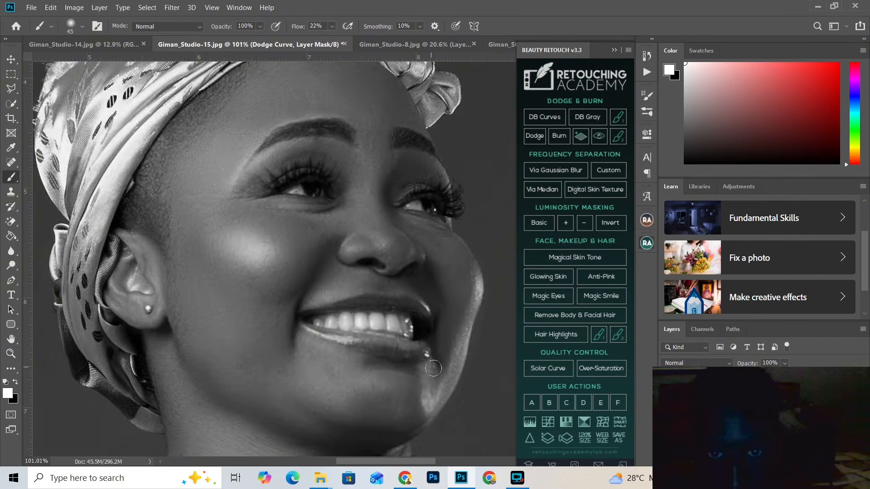
{"action": "scroll", "coordinate": [345, 214], "scroll_direction": "up", "scroll_amount": 4}
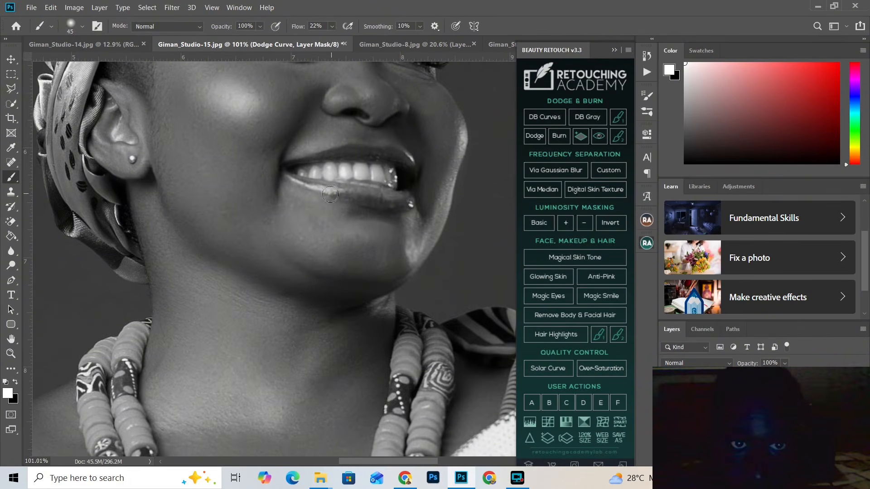
{"action": "scroll", "coordinate": [395, 154], "scroll_direction": "down", "scroll_amount": 4}
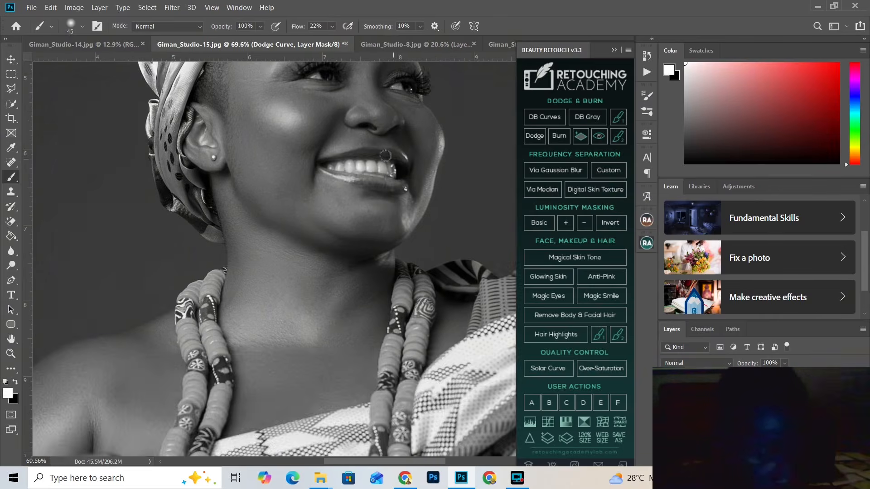
{"action": "left_click_drag", "start_coordinate": [384, 124], "coordinate": [398, 202]}
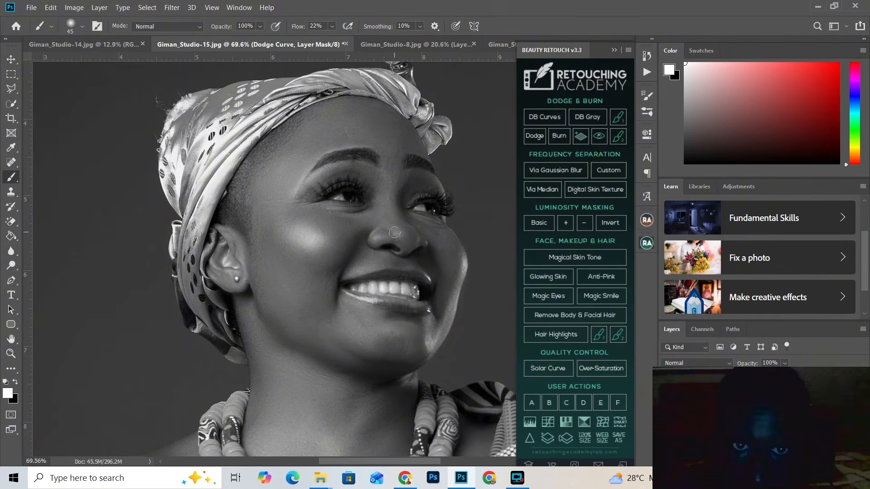
{"action": "scroll", "coordinate": [399, 229], "scroll_direction": "down", "scroll_amount": 2}
Brighten the neck and near shoulder highlights on the Dodge Curve mask, enlarging the brush to 150 px.
{"action": "left_click_drag", "start_coordinate": [357, 275], "coordinate": [330, 151]}
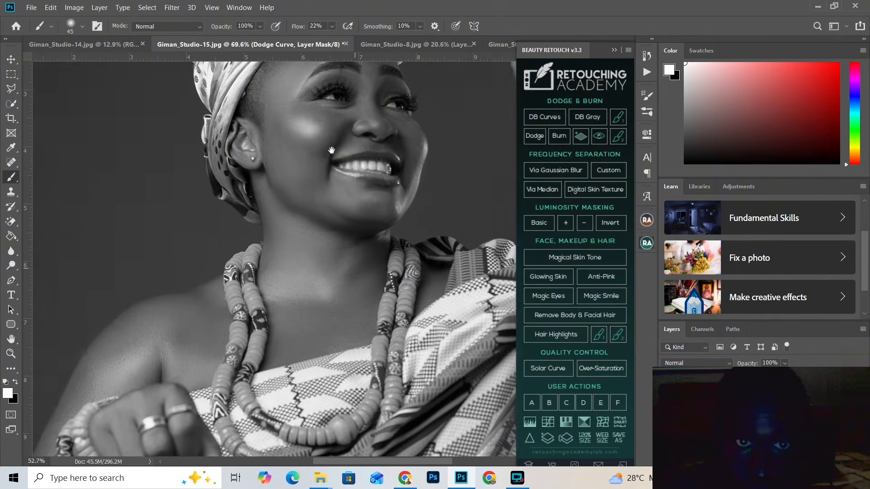
{"action": "scroll", "coordinate": [284, 210], "scroll_direction": "up", "scroll_amount": 1}
{"action": "key", "text": "bracketright"}
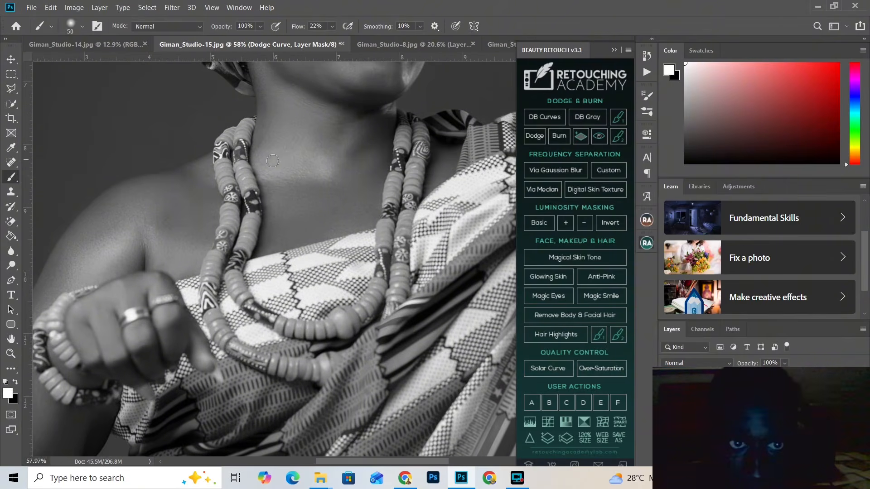
{"action": "key", "text": "bracketright"}
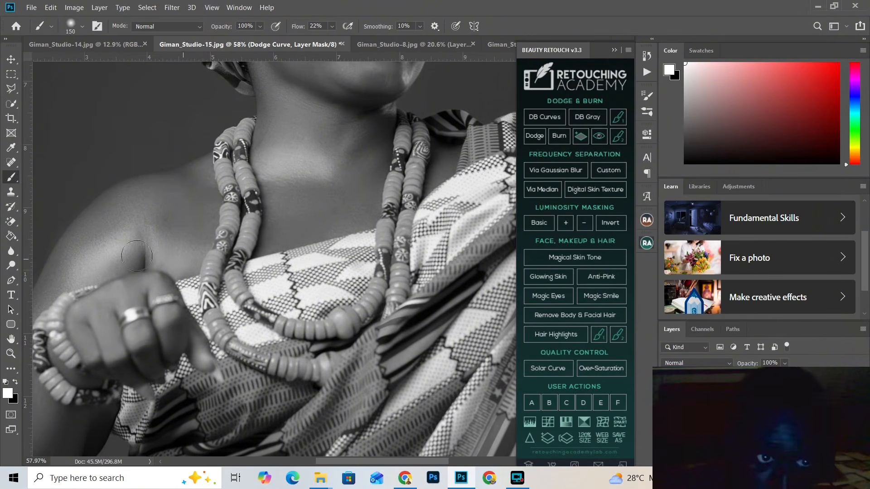
{"action": "scroll", "coordinate": [243, 306], "scroll_direction": "down", "scroll_amount": 1}
{"action": "scroll", "coordinate": [243, 305], "scroll_direction": "down", "scroll_amount": 1}
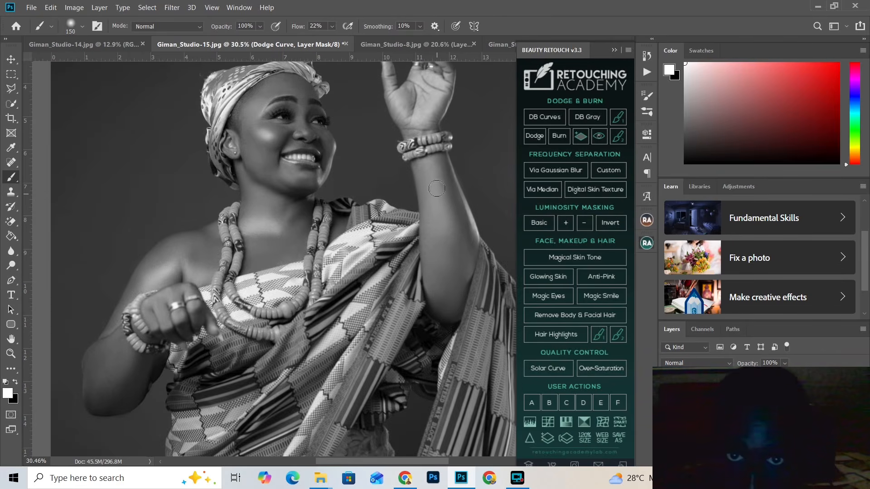
Brighten the raised forearm and its outer edge on the Dodge Curve mask, reducing the brush to 60 px for the edge.
{"action": "mouse_move", "coordinate": [434, 183]}
{"action": "left_mouse_down"}
{"action": "mouse_move", "coordinate": [440, 217]}
{"action": "mouse_move", "coordinate": [464, 246]}
{"action": "left_mouse_up"}
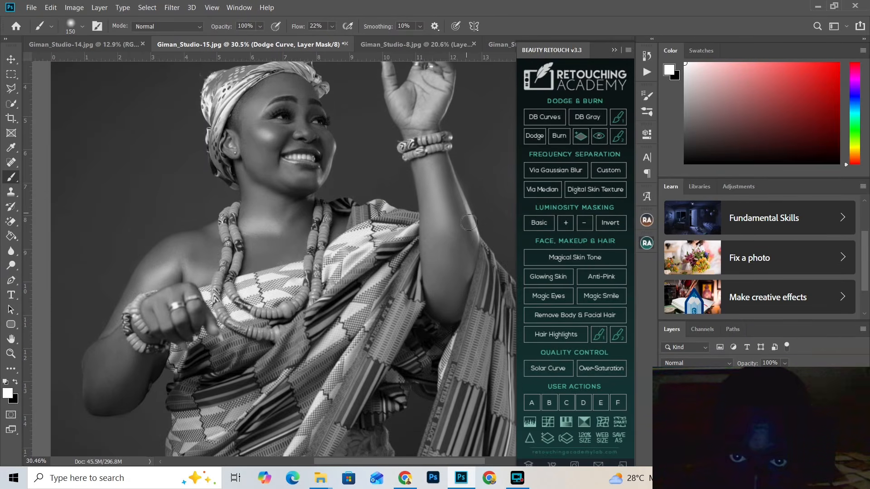
{"action": "scroll", "coordinate": [468, 208], "scroll_direction": "up", "scroll_amount": 2}
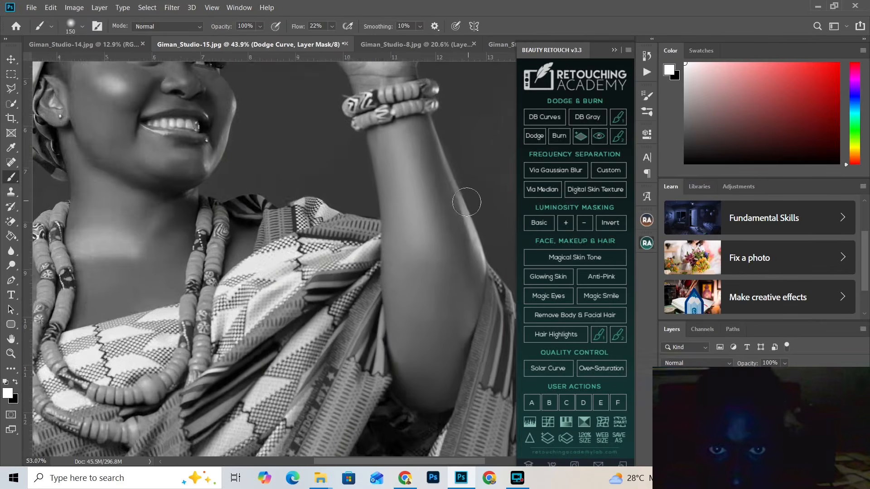
{"action": "key", "text": "bracketleft"}
{"action": "key", "text": "bracketleft"}
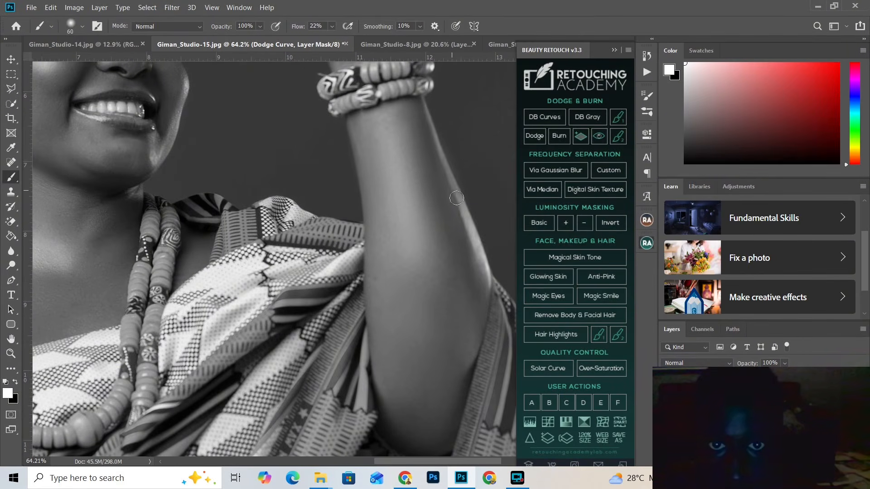
{"action": "left_click_drag", "start_coordinate": [476, 246], "coordinate": [484, 264]}
{"action": "scroll", "coordinate": [480, 251], "scroll_direction": "down", "scroll_amount": 2}
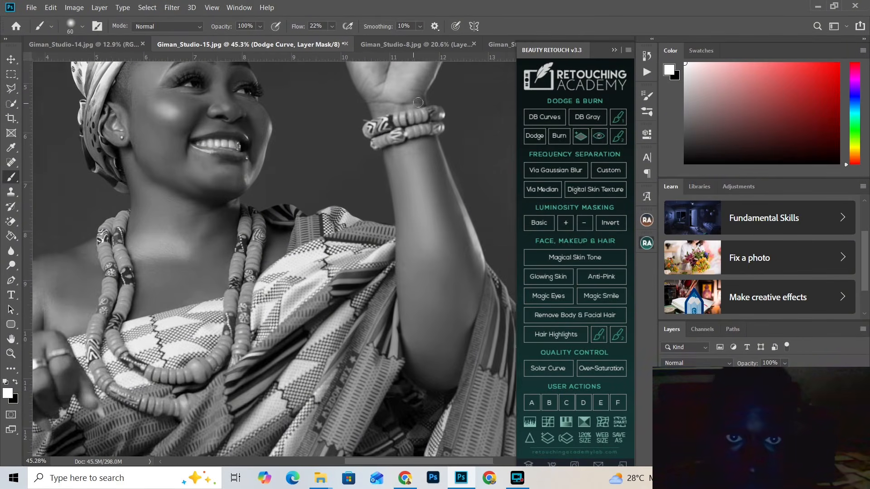
{"action": "left_click_drag", "start_coordinate": [421, 97], "coordinate": [427, 167]}
{"action": "scroll", "coordinate": [419, 145], "scroll_direction": "down", "scroll_amount": 2}
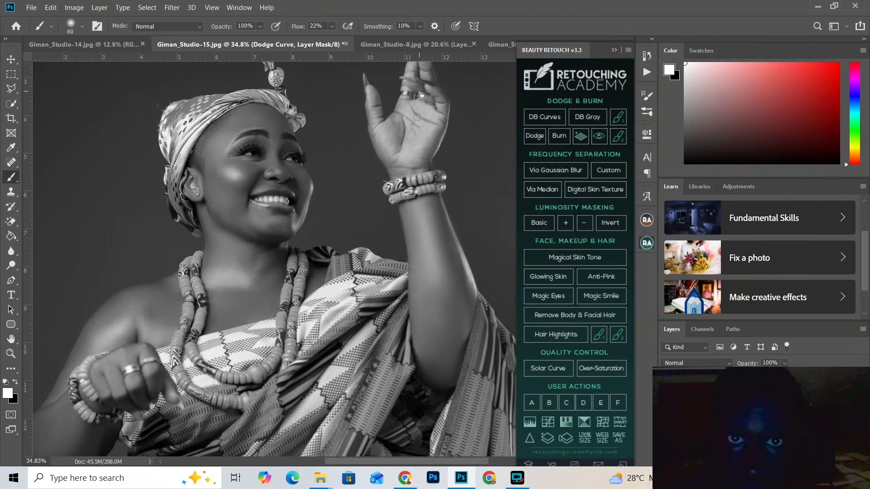
{"action": "scroll", "coordinate": [380, 118], "scroll_direction": "up", "scroll_amount": 1}
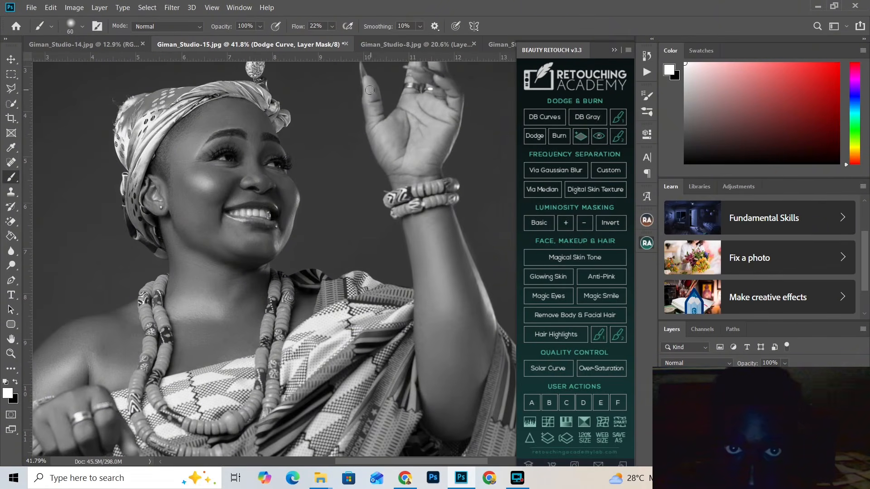
Switch to the Burn Curve mask and darken the facial shadows, using 150 px around the forehead and 90 px on the far cheek.
{"action": "left_click", "coordinate": [734, 424]}
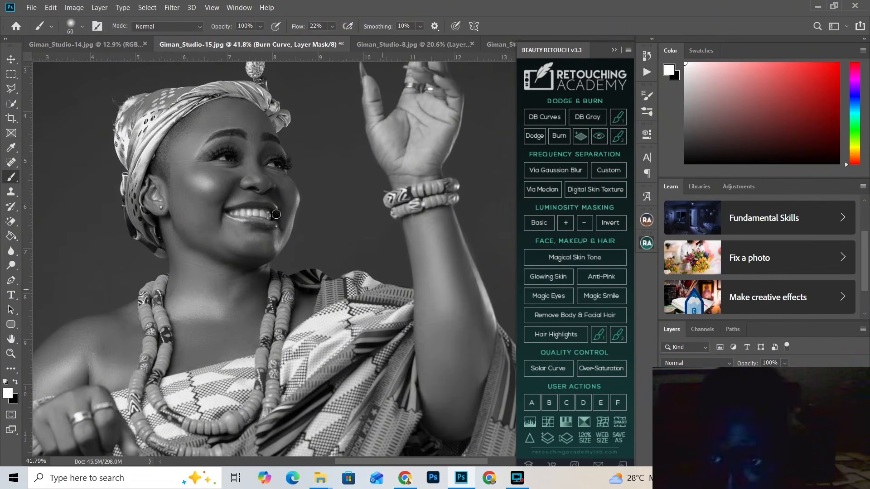
{"action": "scroll", "coordinate": [227, 172], "scroll_direction": "up", "scroll_amount": 2}
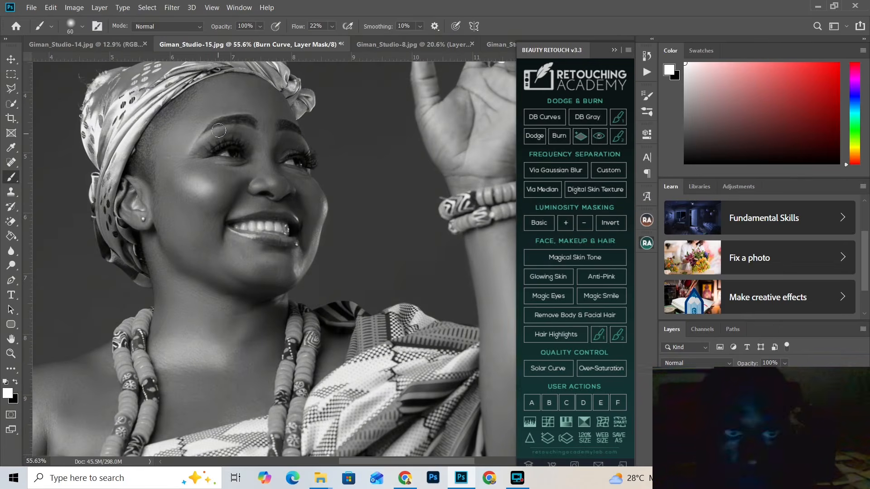
{"action": "key", "text": "bracketright"}
{"action": "key", "text": "bracketright"}
{"action": "key", "text": "bracketright"}
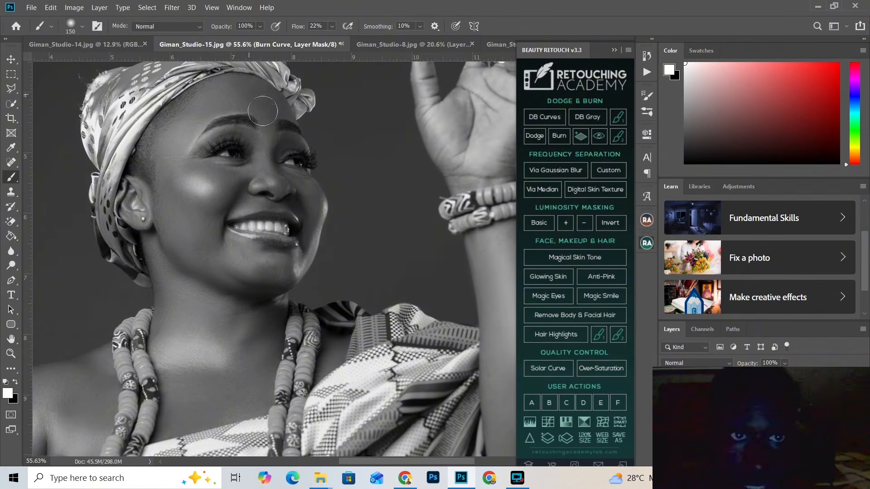
{"action": "key", "text": "bracketleft"}
{"action": "key", "text": "bracketleft"}
{"action": "key", "text": "bracketleft"}
{"action": "left_click_drag", "start_coordinate": [298, 185], "coordinate": [311, 211]}
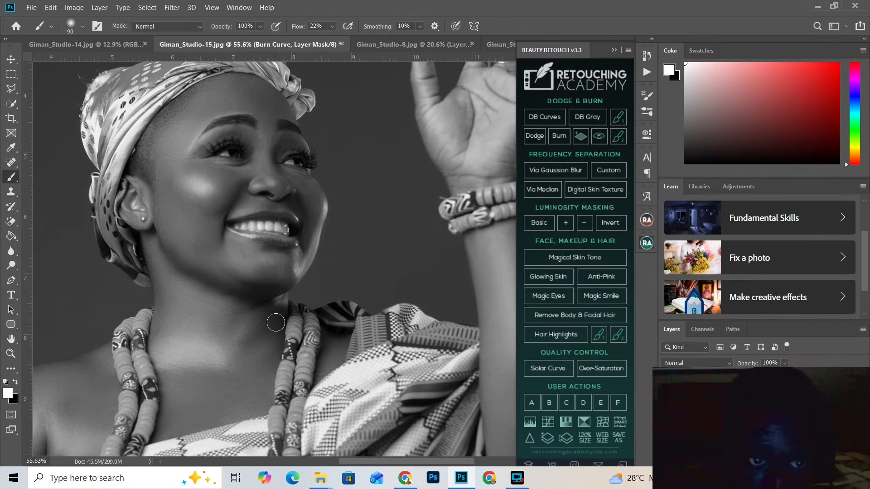
Darken the neck shadow beside the beads on the Burn Curve mask with a 150 px brush.
{"action": "key", "text": "bracketright"}
{"action": "key", "text": "bracketright"}
{"action": "key", "text": "bracketright"}
{"action": "mouse_move", "coordinate": [274, 317]}
{"action": "left_mouse_down"}
{"action": "mouse_move", "coordinate": [253, 368]}
{"action": "mouse_move", "coordinate": [256, 323]}
{"action": "left_mouse_up"}
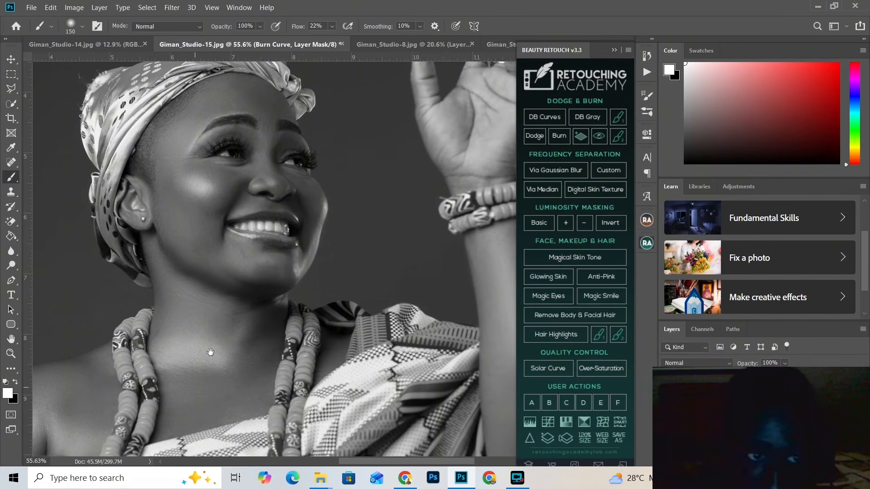
Darken the shaded sides of the raised forearm on the Burn Curve mask with a 200 px brush.
{"action": "left_click_drag", "start_coordinate": [210, 352], "coordinate": [285, 220]}
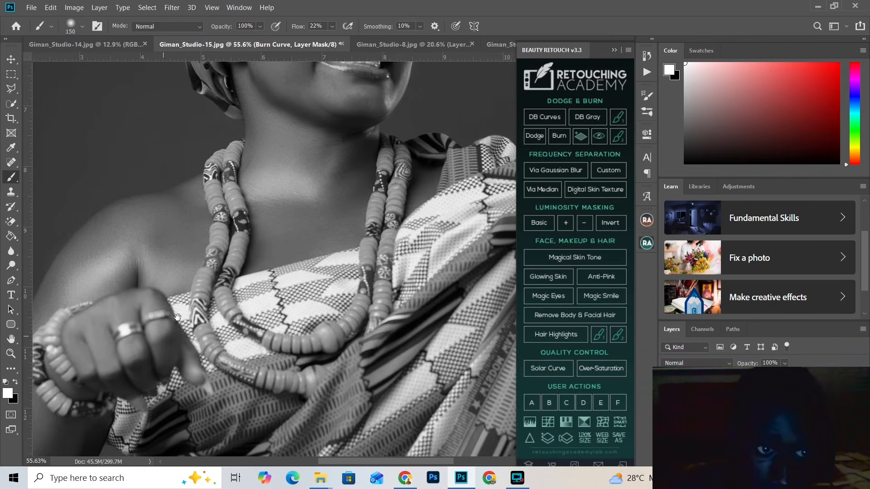
{"action": "left_click_drag", "start_coordinate": [177, 317], "coordinate": [250, 255]}
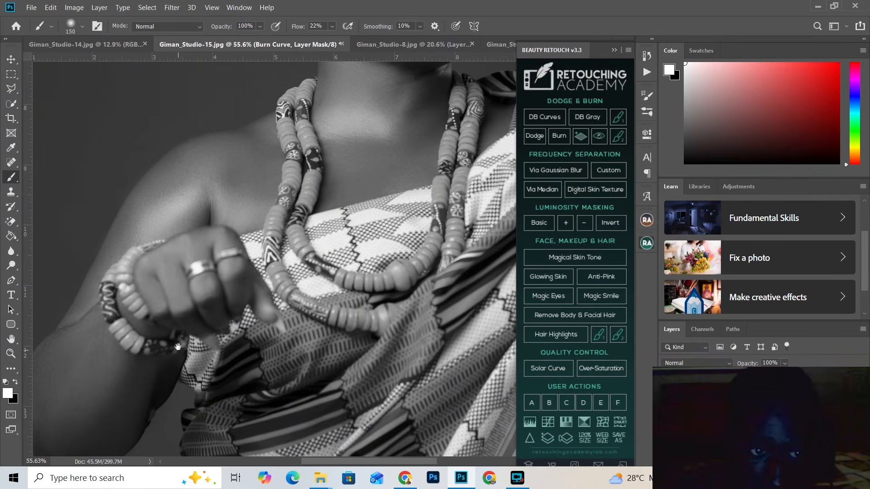
{"action": "left_click_drag", "start_coordinate": [178, 346], "coordinate": [201, 238]}
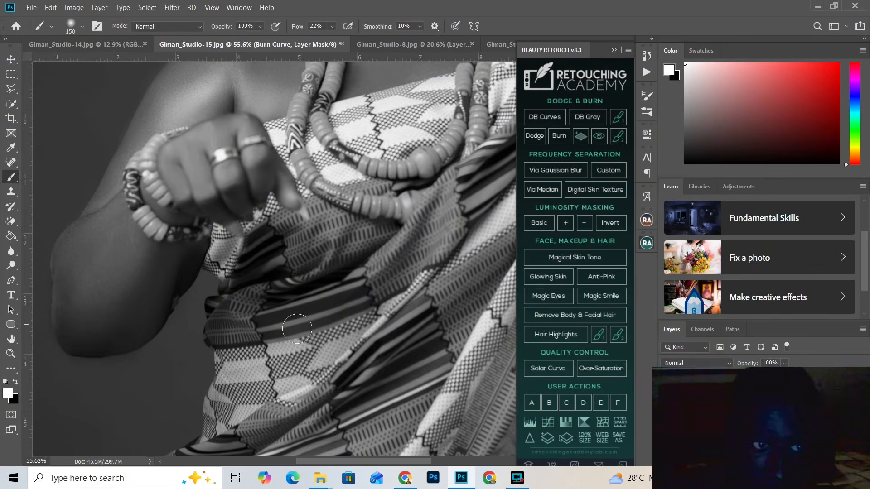
{"action": "left_click_drag", "start_coordinate": [353, 307], "coordinate": [35, 287]}
{"action": "left_click_drag", "start_coordinate": [322, 256], "coordinate": [252, 389]}
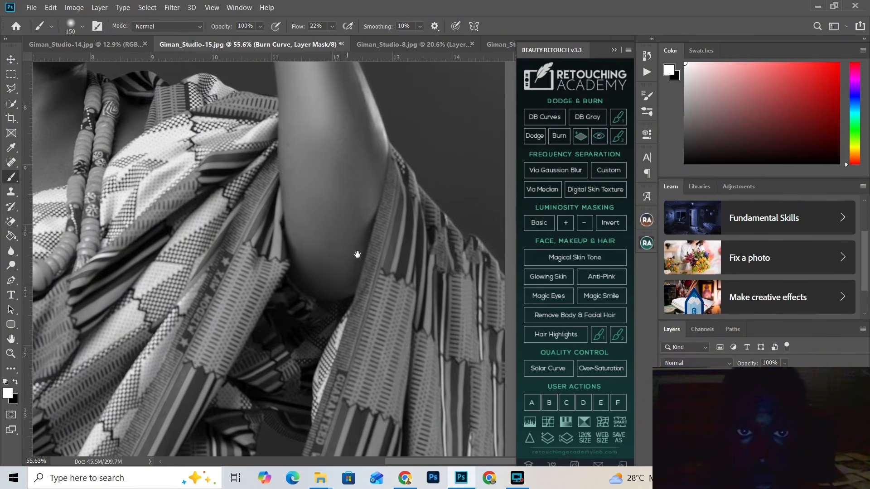
{"action": "scroll", "coordinate": [360, 218], "scroll_direction": "up", "scroll_amount": 5}
{"action": "key", "text": "bracketright"}
{"action": "key", "text": "bracketright"}
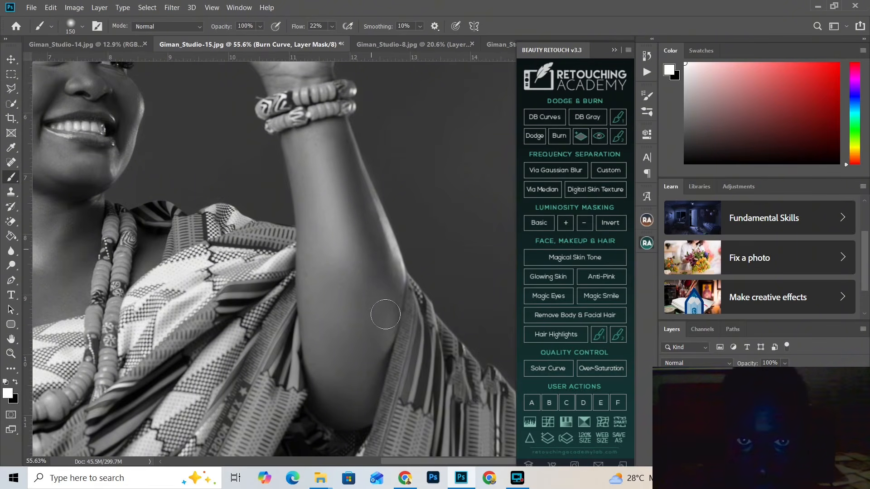
{"action": "mouse_move", "coordinate": [373, 271]}
{"action": "left_mouse_down"}
{"action": "mouse_move", "coordinate": [332, 354]}
{"action": "mouse_move", "coordinate": [316, 285]}
{"action": "mouse_move", "coordinate": [360, 376]}
{"action": "mouse_move", "coordinate": [379, 370]}
{"action": "mouse_move", "coordinate": [387, 271]}
{"action": "left_mouse_up"}
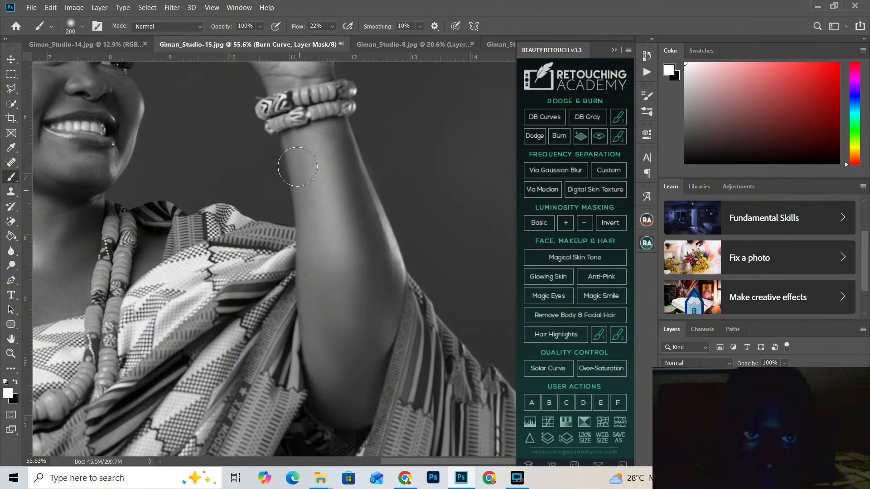
Deepen the face's remaining shadows on the Burn Curve mask, reducing the brush to 100 px.
{"action": "scroll", "coordinate": [291, 160], "scroll_direction": "down", "scroll_amount": 4}
{"action": "scroll", "coordinate": [242, 221], "scroll_direction": "up", "scroll_amount": 4}
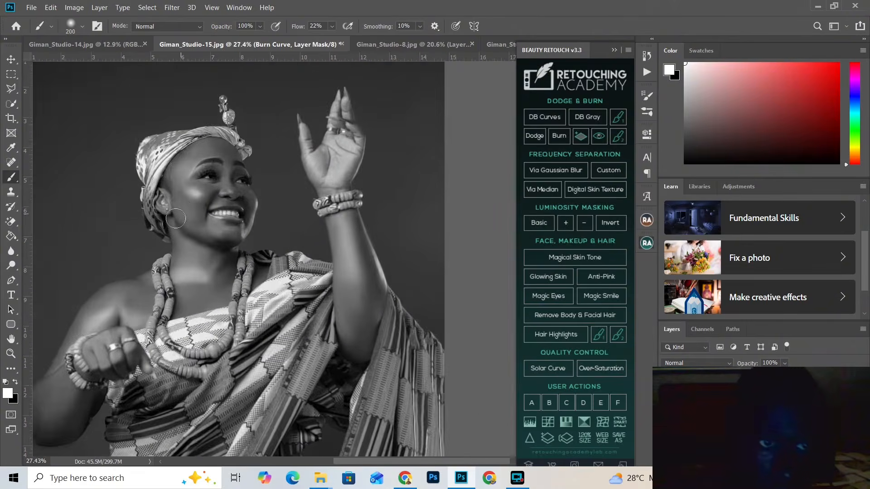
{"action": "scroll", "coordinate": [296, 222], "scroll_direction": "down", "scroll_amount": 1}
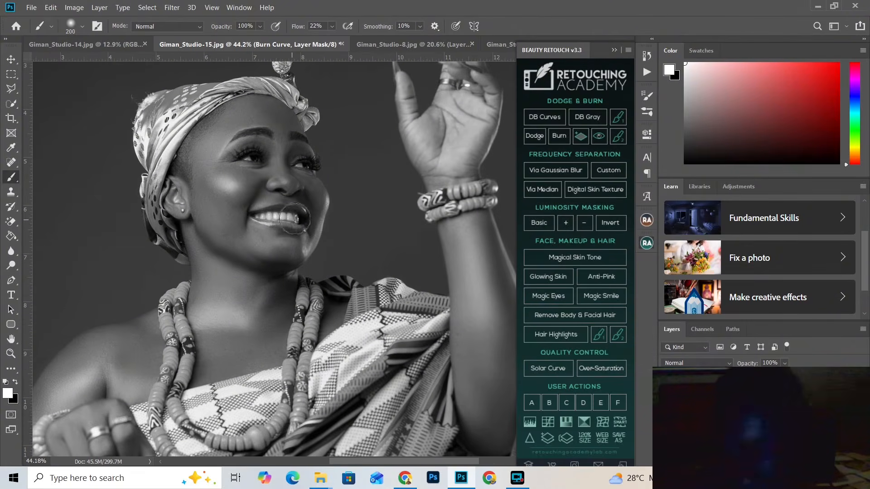
{"action": "key", "text": "bracketleft"}
{"action": "key", "text": "bracketleft"}
{"action": "key", "text": "bracketleft"}
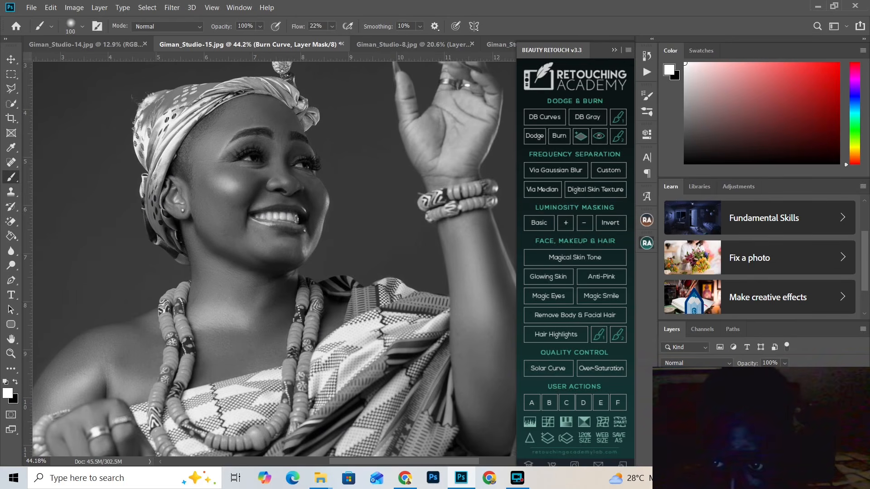
Return the portrait from the black-and-white helper view to colour and check the whole image.
{"action": "left_click", "coordinate": [668, 407]}
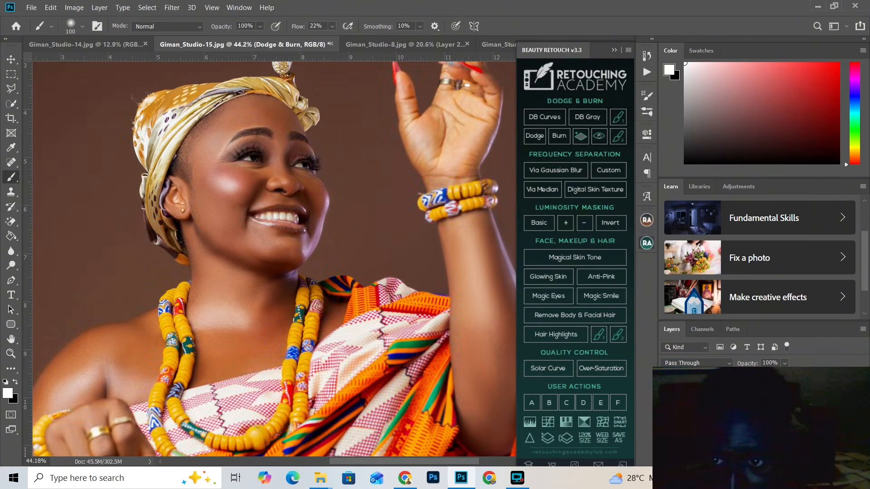
{"action": "scroll", "coordinate": [258, 177], "scroll_direction": "down", "scroll_amount": 5}
{"action": "scroll", "coordinate": [303, 260], "scroll_direction": "up", "scroll_amount": 3}
{"action": "scroll", "coordinate": [304, 260], "scroll_direction": "down", "scroll_amount": 4}
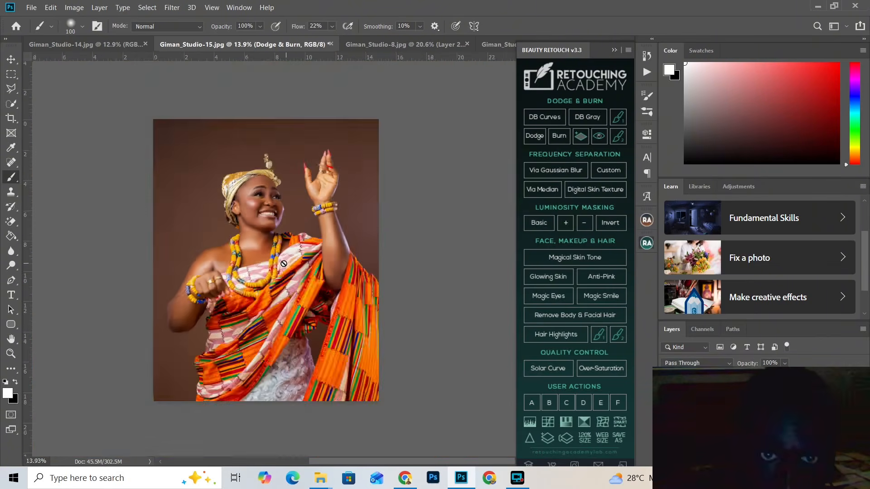
{"action": "scroll", "coordinate": [304, 218], "scroll_direction": "up", "scroll_amount": 3}
{"action": "scroll", "coordinate": [304, 217], "scroll_direction": "down", "scroll_amount": 2}
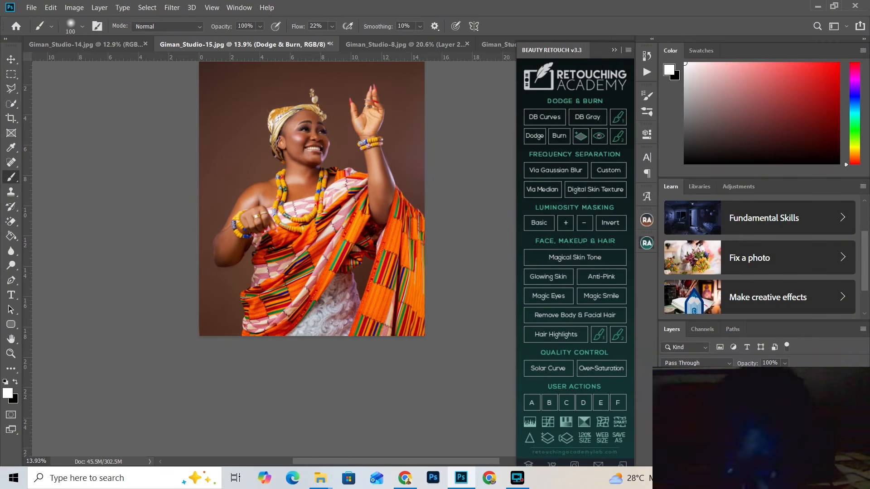
{"action": "left_click_drag", "start_coordinate": [382, 213], "coordinate": [382, 157]}
Toggle the Dodge & Burn group's visibility to compare the portrait before and after, leaving the group visible.
{"action": "left_click", "coordinate": [668, 395]}
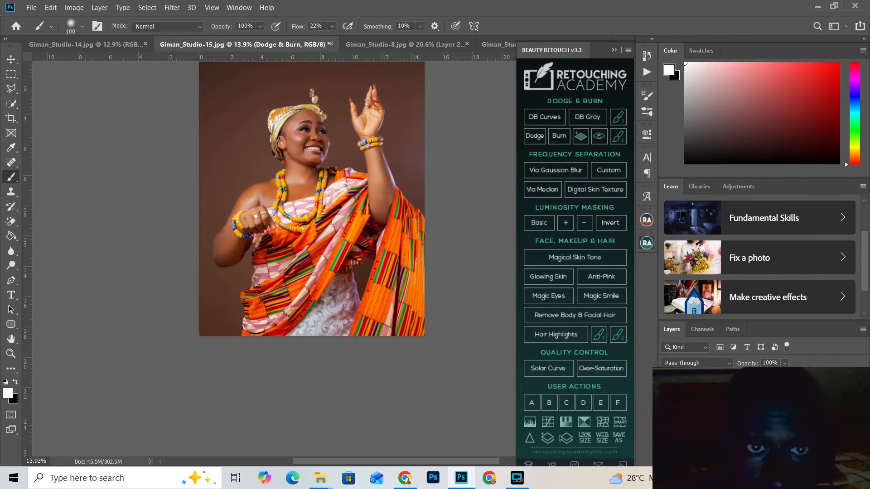
{"action": "left_click", "coordinate": [668, 395]}
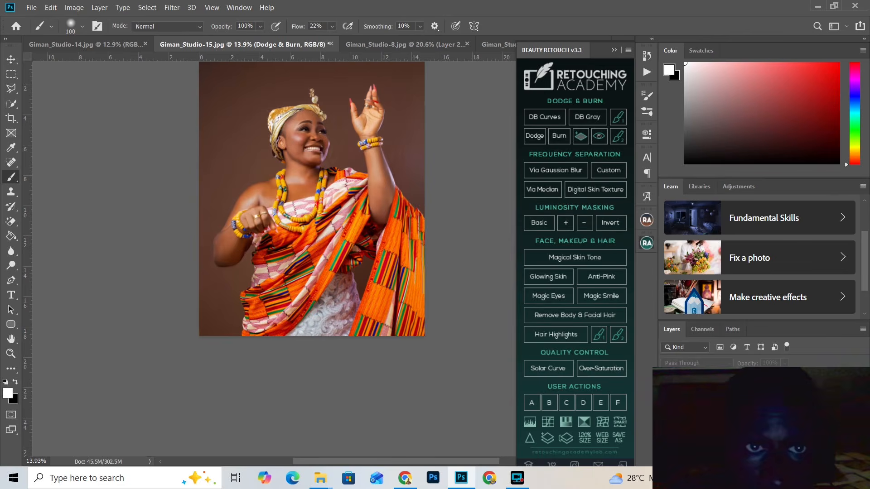
{"action": "left_click", "coordinate": [668, 395]}
{"action": "scroll", "coordinate": [326, 142], "scroll_direction": "up", "scroll_amount": 2}
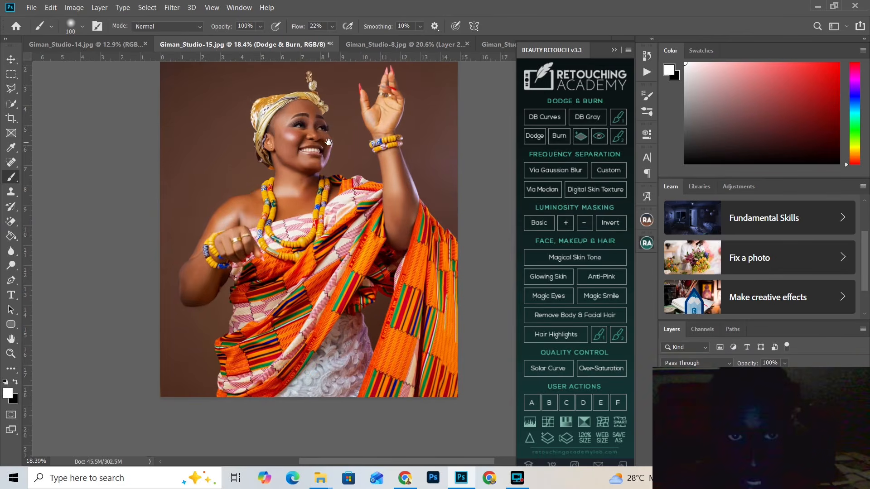
{"action": "scroll", "coordinate": [301, 180], "scroll_direction": "up", "scroll_amount": 1}
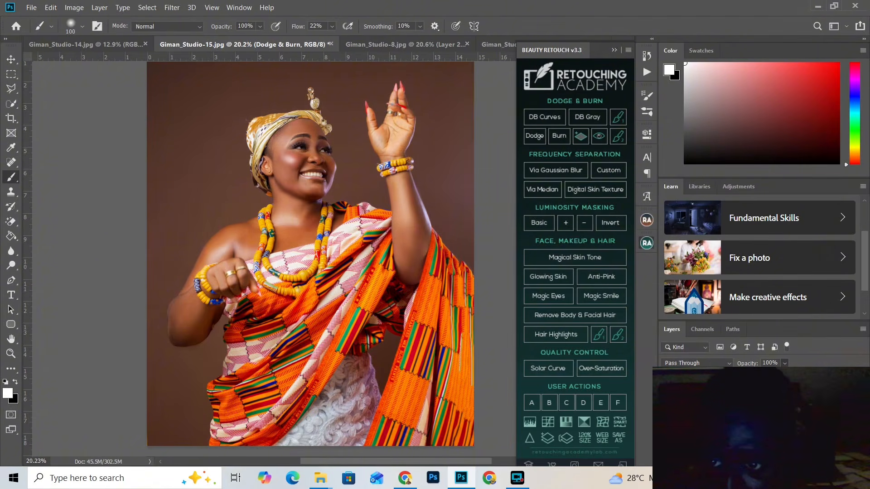
Reduce the Dodge & Burn group's opacity to 30%.
{"action": "left_click_drag", "start_coordinate": [785, 373], "coordinate": [751, 373]}
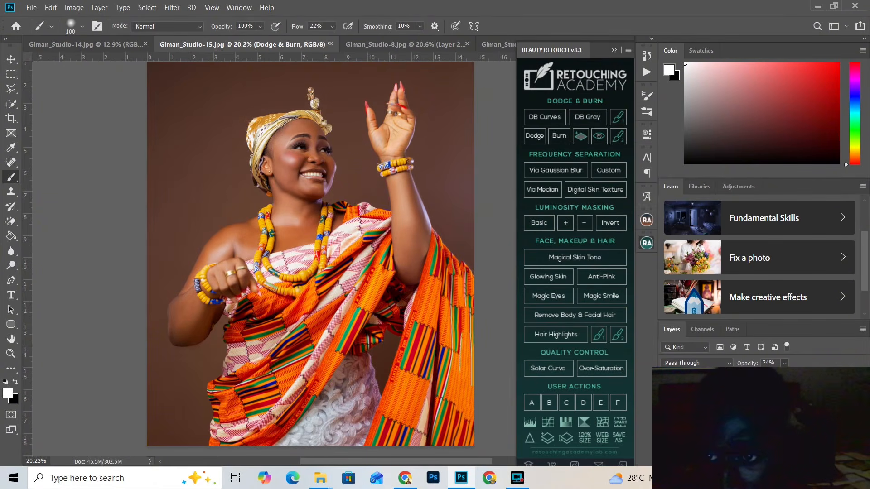
{"action": "left_click_drag", "start_coordinate": [754, 375], "coordinate": [751, 374]}
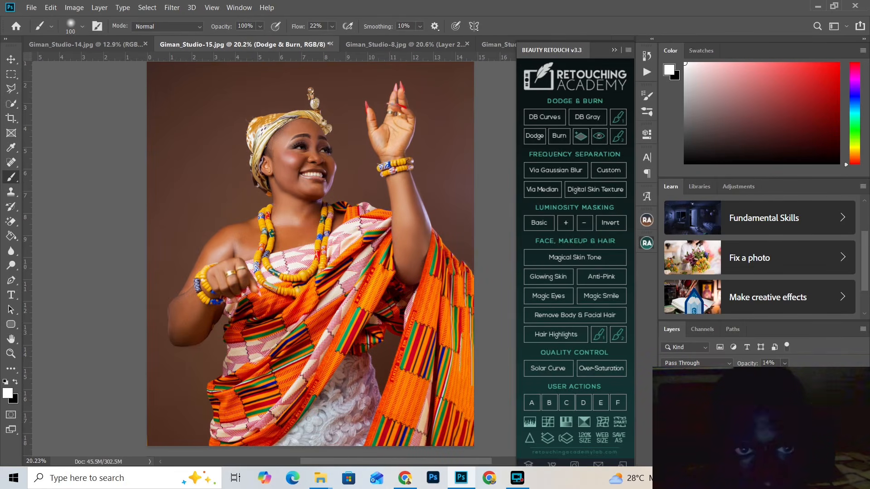
{"action": "left_click", "coordinate": [668, 391]}
{"action": "left_click", "coordinate": [706, 390]}
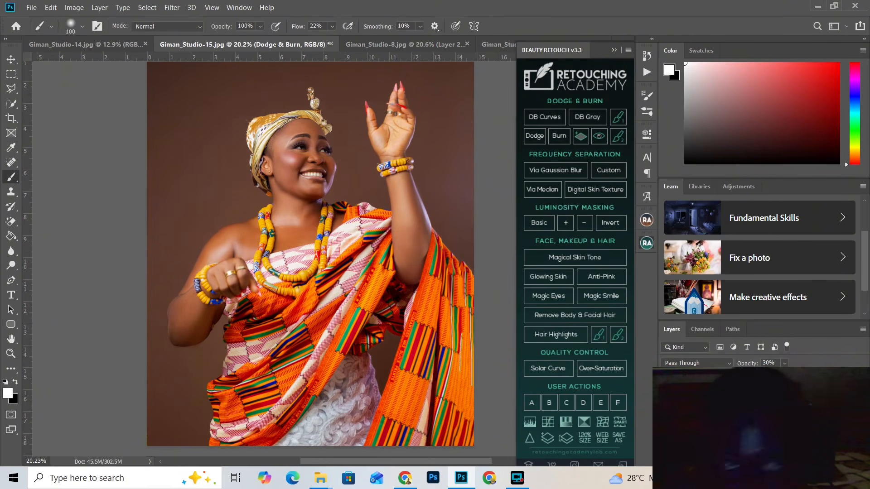
{"action": "left_click", "coordinate": [725, 399]}
Toggle the Dodge & Burn group's visibility to compare the softened effect up close, leaving the group visible.
{"action": "scroll", "coordinate": [336, 204], "scroll_direction": "up", "scroll_amount": 2}
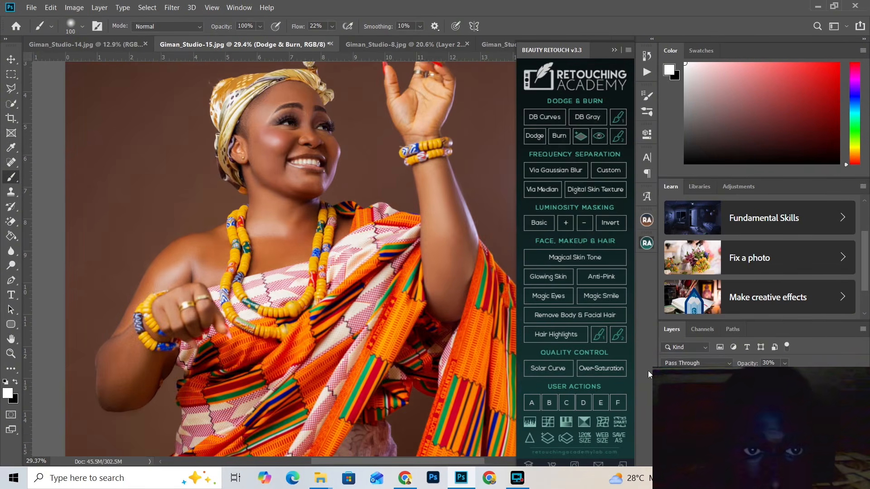
{"action": "left_click", "coordinate": [668, 395]}
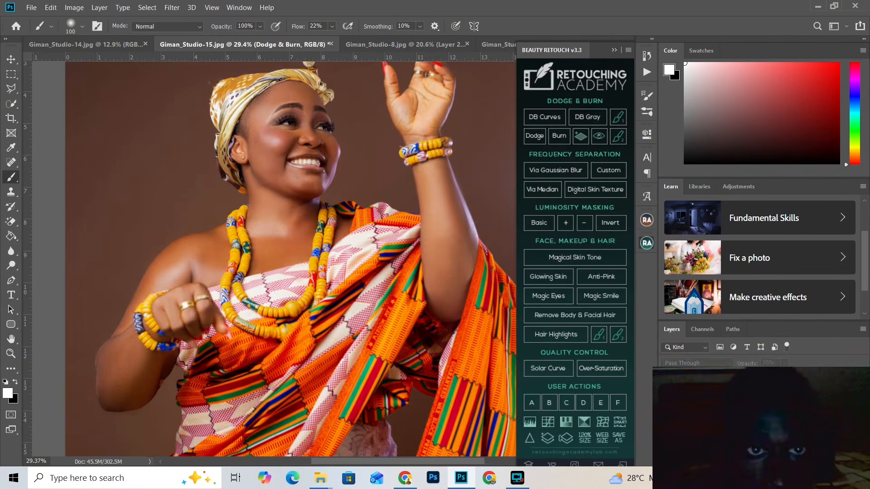
{"action": "left_click", "coordinate": [668, 395]}
{"action": "scroll", "coordinate": [426, 245], "scroll_direction": "down", "scroll_amount": 4}
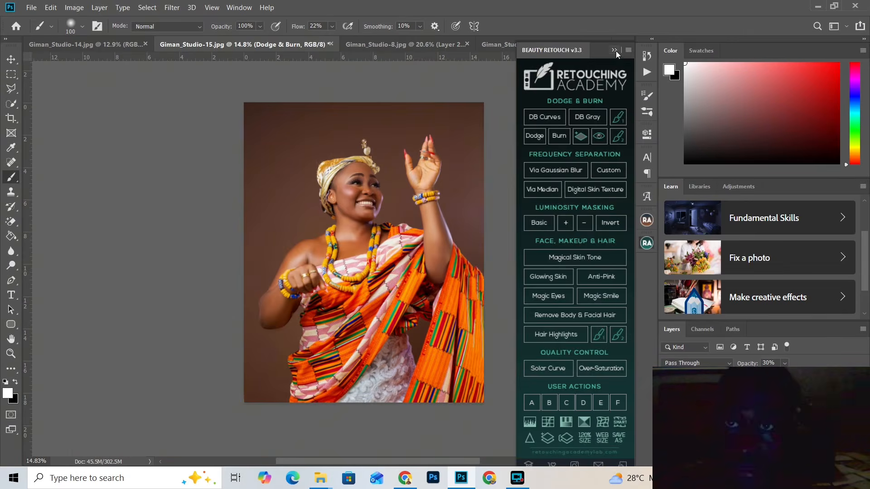
Collapse the Beauty Retouch extension and stamp all visible layers into a new merged layer.
{"action": "left_click", "coordinate": [615, 51]}
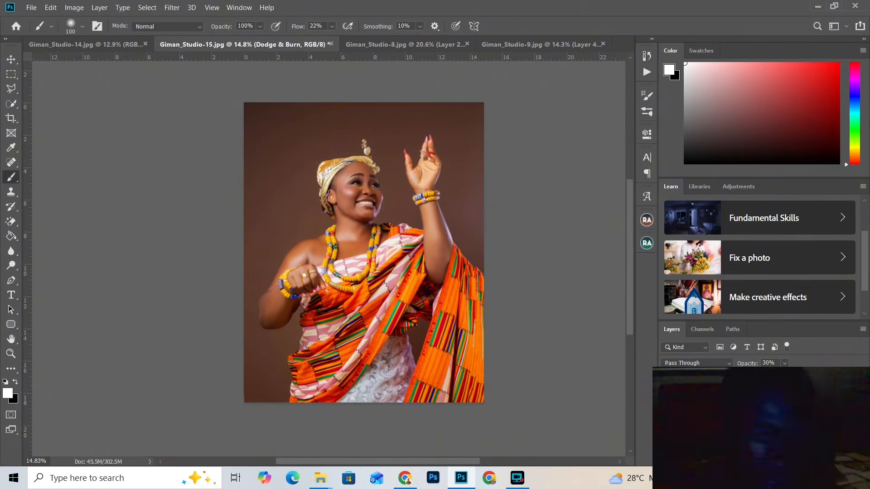
{"action": "key", "text": "ctrl+alt+shift+e"}
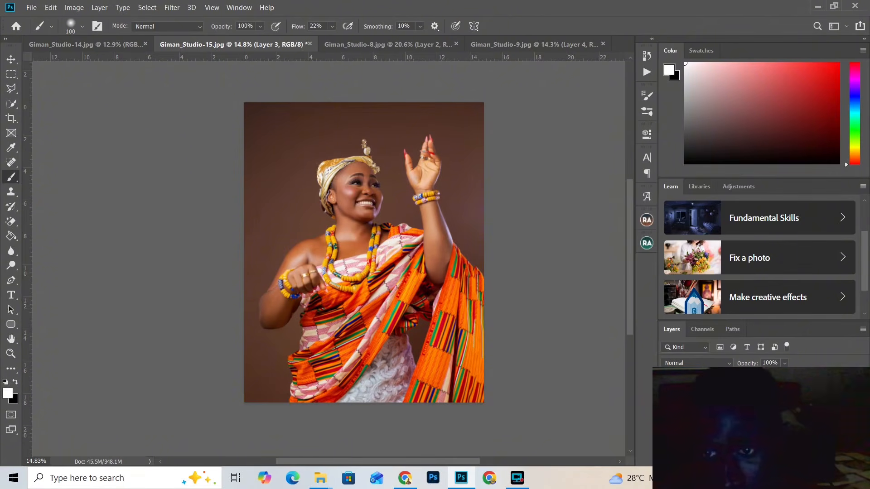
{"action": "scroll", "coordinate": [381, 249], "scroll_direction": "up", "scroll_amount": 1}
{"action": "scroll", "coordinate": [381, 203], "scroll_direction": "down", "scroll_amount": 1}
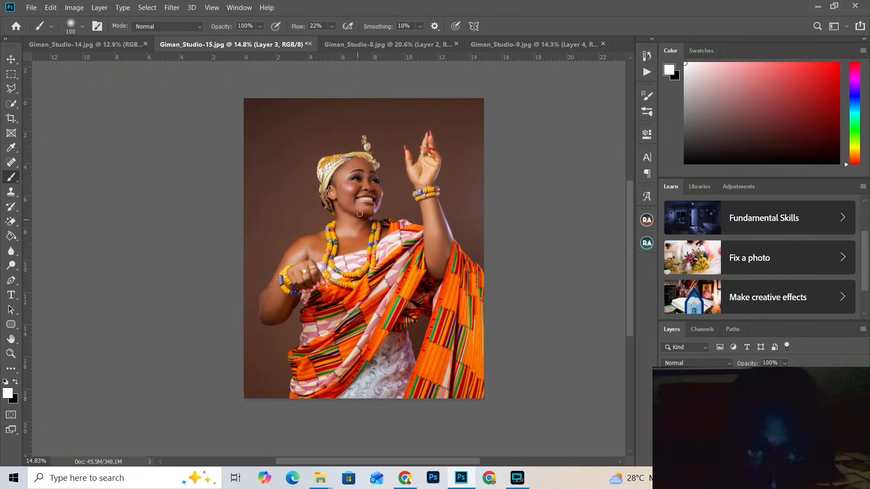
In the Camera Raw Filter, set Exposure to +0.15, Highlights to -31, Whites to -14, Blacks to -7 and Dehaze to -4.
{"action": "left_click", "coordinate": [172, 8]}
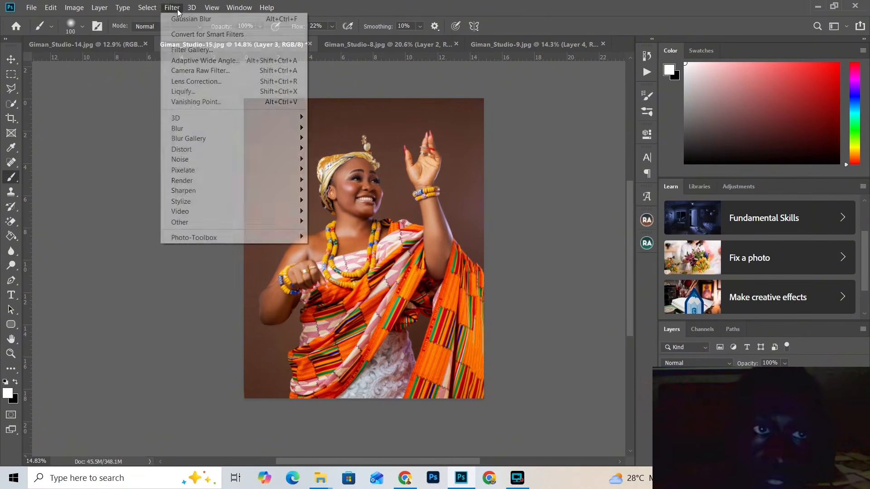
{"action": "left_click", "coordinate": [200, 71]}
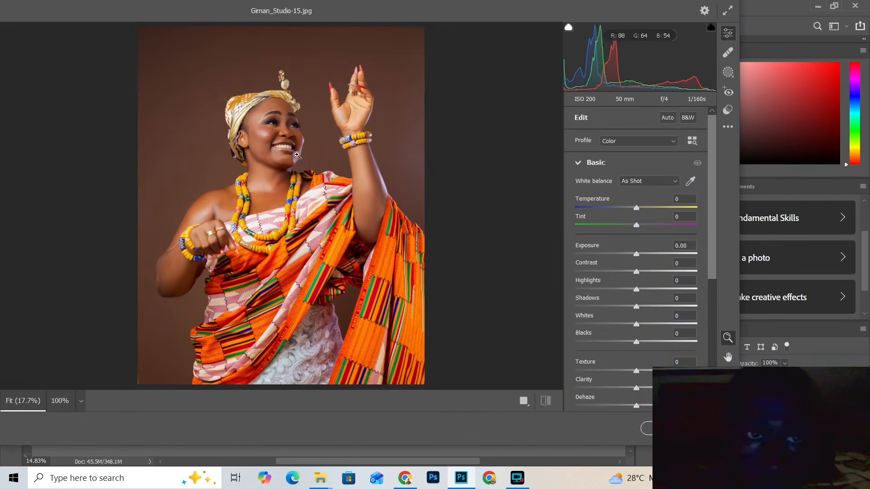
{"action": "left_click", "coordinate": [277, 135]}
{"action": "left_click", "coordinate": [297, 147]}
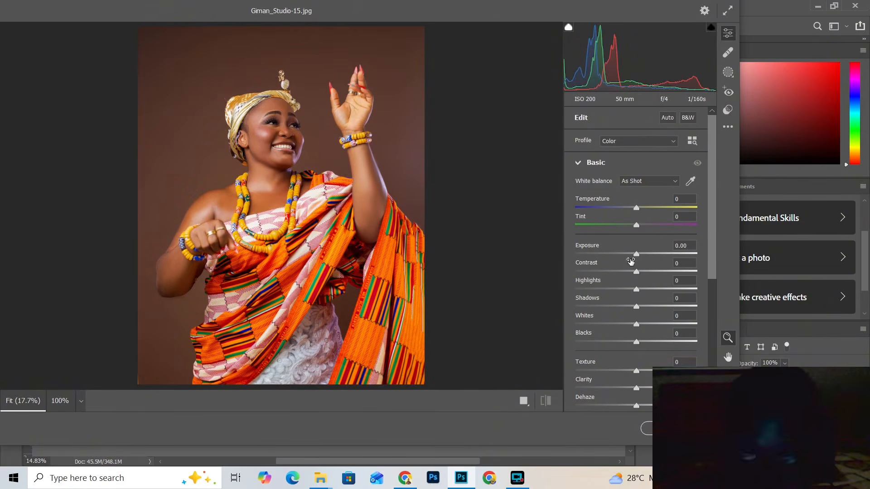
{"action": "left_click_drag", "start_coordinate": [636, 254], "coordinate": [638, 254]}
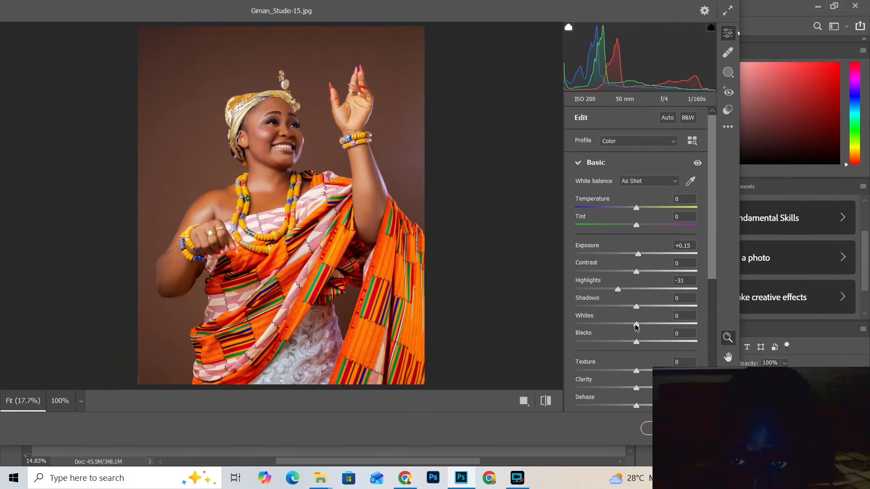
{"action": "left_click_drag", "start_coordinate": [633, 327], "coordinate": [633, 344]}
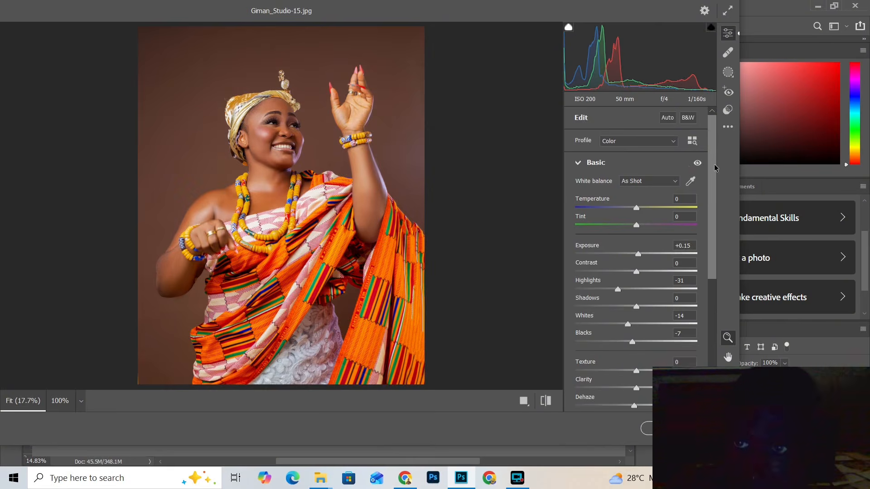
Set Shadows to +7, Vibrance to +10 and Saturation to -1 in the Basic adjustments.
{"action": "left_click_drag", "start_coordinate": [712, 164], "coordinate": [715, 206]}
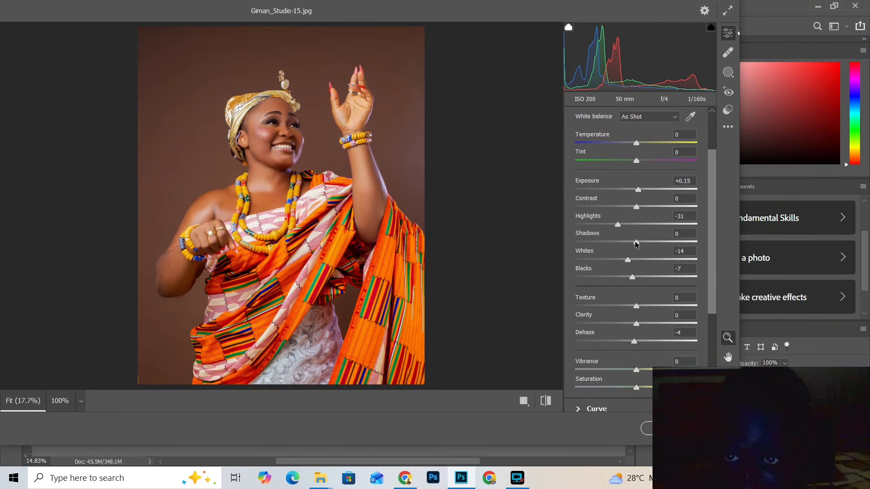
{"action": "left_click_drag", "start_coordinate": [636, 244], "coordinate": [641, 245]}
{"action": "left_click_drag", "start_coordinate": [715, 256], "coordinate": [718, 287]}
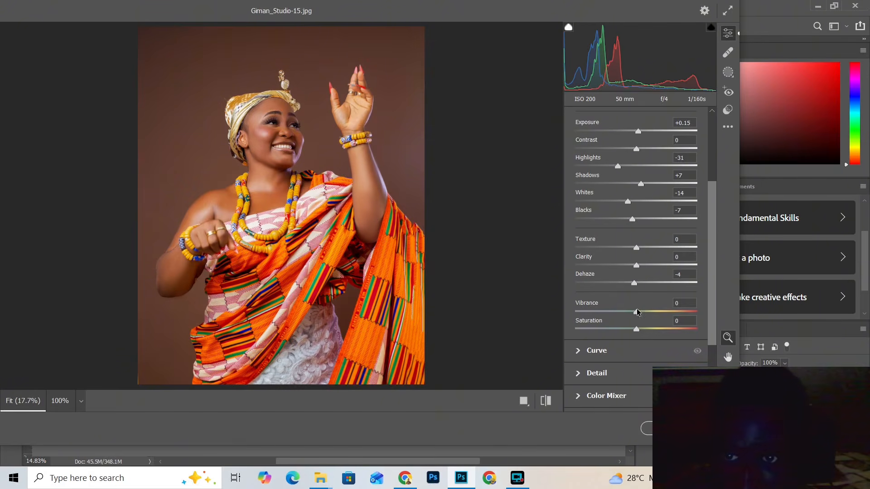
{"action": "left_click_drag", "start_coordinate": [637, 310], "coordinate": [634, 330]}
{"action": "left_click", "coordinate": [635, 329]}
{"action": "scroll", "coordinate": [709, 313], "scroll_direction": "down", "scroll_amount": 2}
{"action": "scroll", "coordinate": [708, 324], "scroll_direction": "down", "scroll_amount": 3}
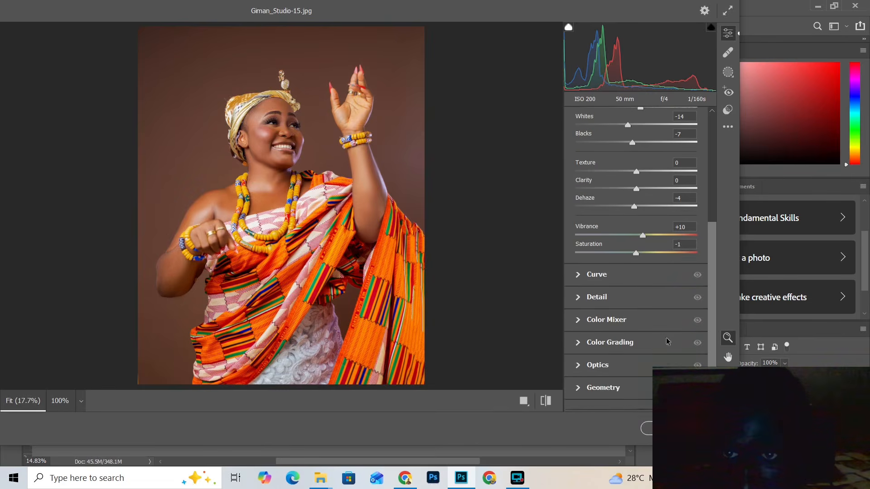
Set the Detail sharpening to 30, judging its effect on the face at close range.
{"action": "left_click", "coordinate": [585, 296]}
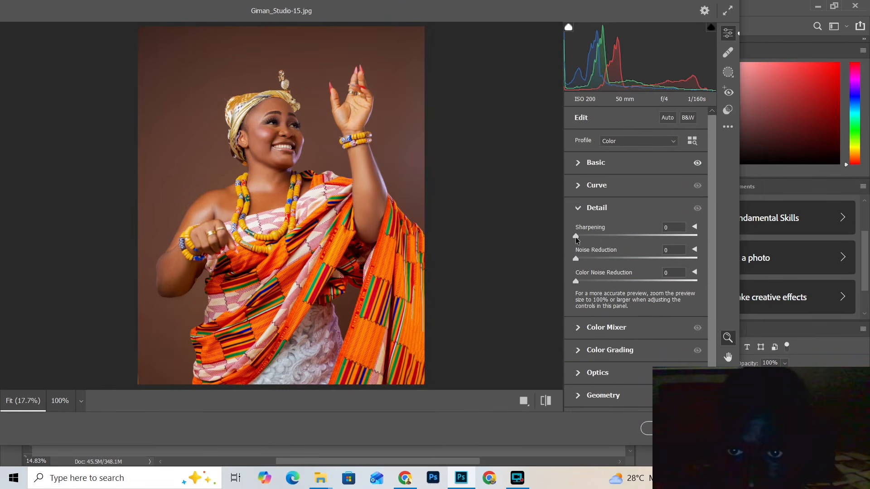
{"action": "left_click", "coordinate": [594, 235]}
{"action": "left_click", "coordinate": [283, 136]}
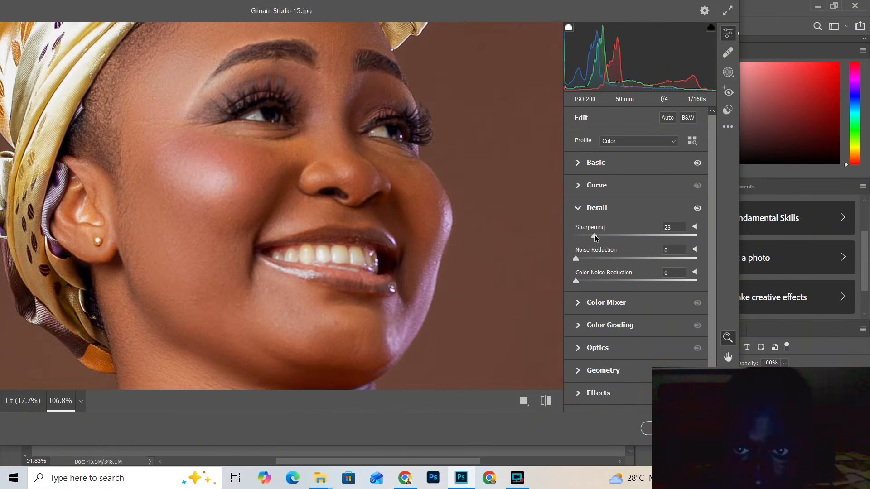
{"action": "left_click_drag", "start_coordinate": [594, 235], "coordinate": [606, 236]}
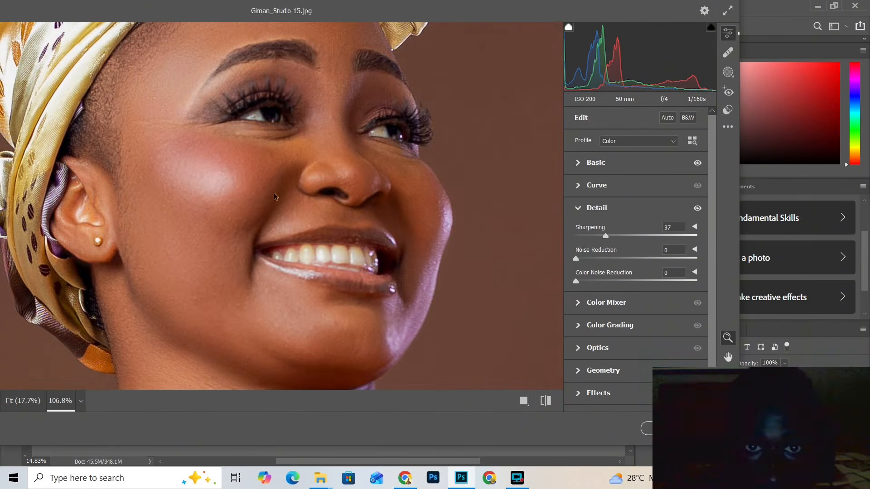
{"action": "left_click_drag", "start_coordinate": [278, 191], "coordinate": [261, 206]}
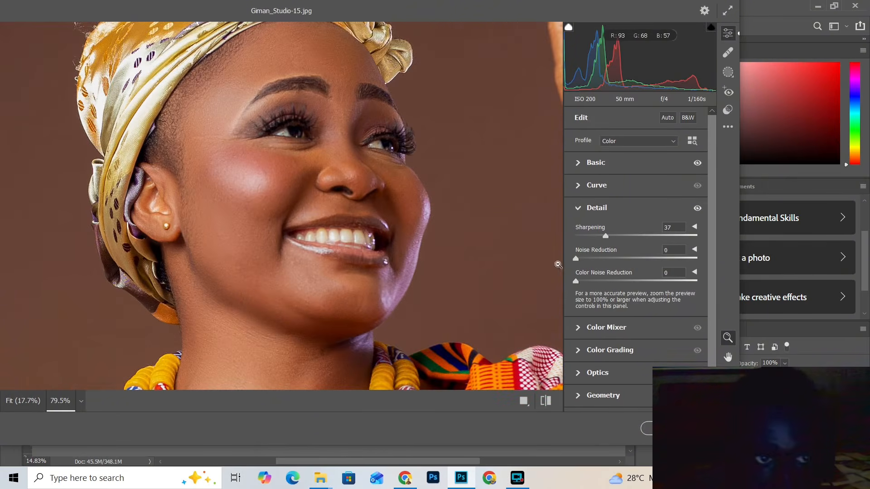
{"action": "left_click_drag", "start_coordinate": [606, 237], "coordinate": [602, 239]}
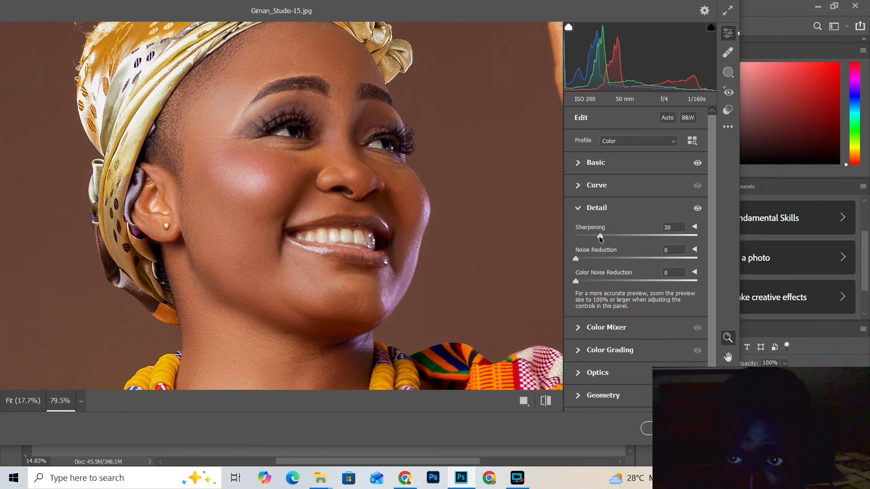
{"action": "left_click_drag", "start_coordinate": [311, 177], "coordinate": [253, 162]}
{"action": "left_click_drag", "start_coordinate": [240, 297], "coordinate": [306, 310]}
{"action": "left_click_drag", "start_coordinate": [431, 228], "coordinate": [347, 205]}
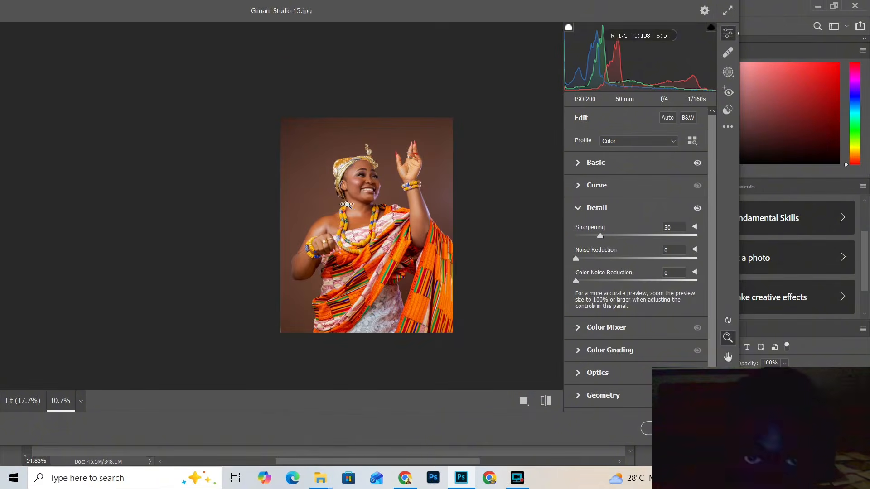
Add effects to the portrait with Grain at 5 and Vignetting at -5.
{"action": "left_click", "coordinate": [582, 208]}
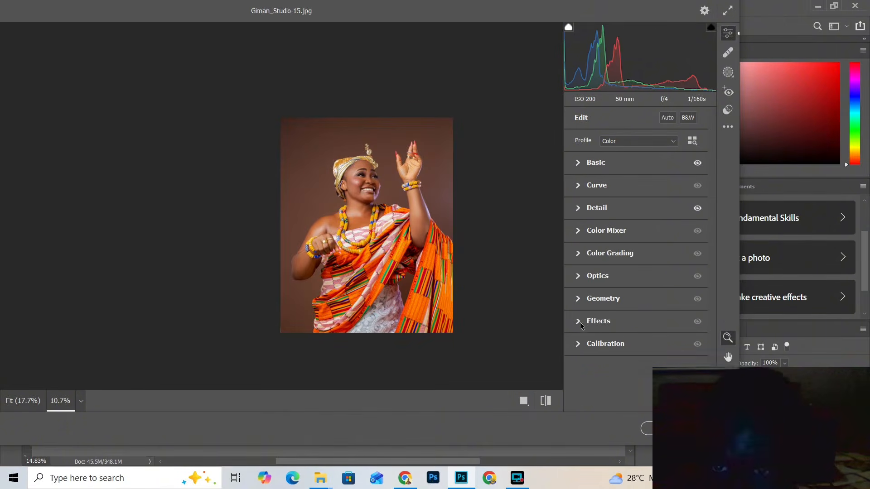
{"action": "left_click", "coordinate": [580, 321]}
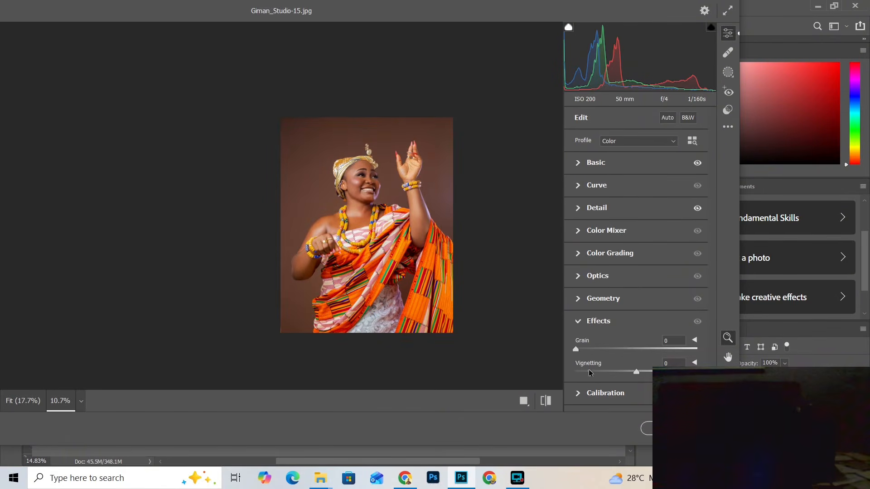
{"action": "left_click_drag", "start_coordinate": [576, 350], "coordinate": [581, 350]}
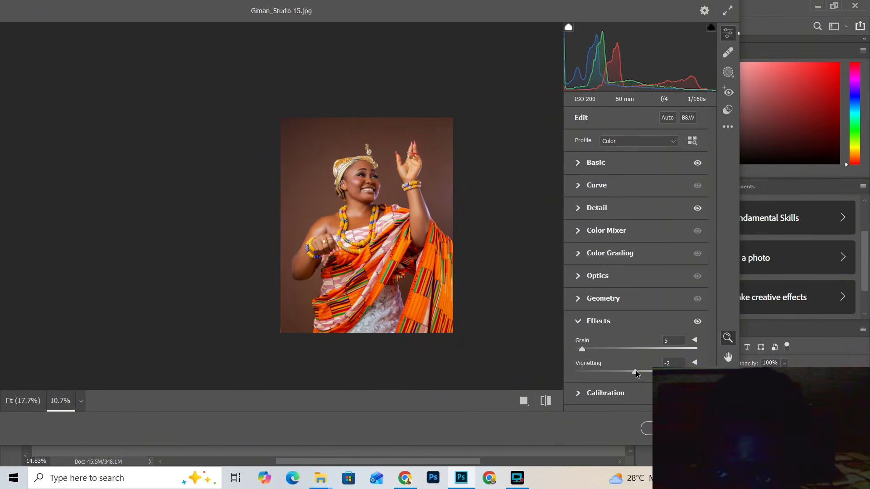
{"action": "left_click_drag", "start_coordinate": [636, 371], "coordinate": [634, 371]}
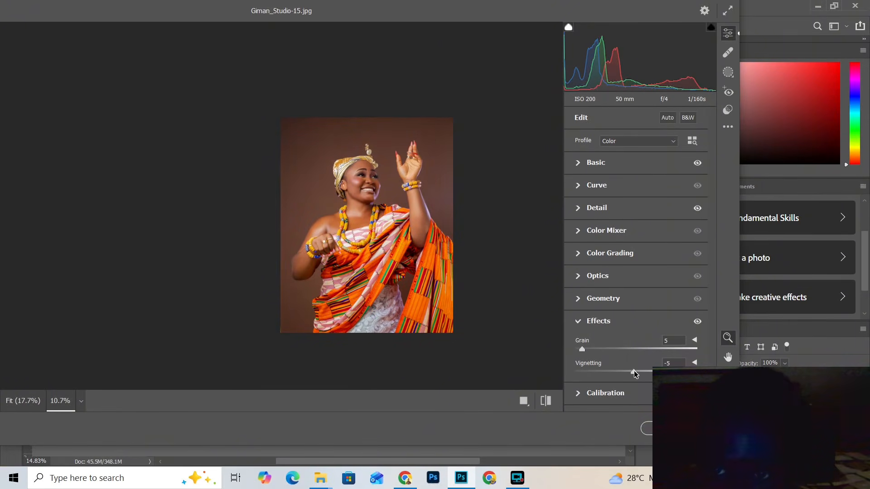
Review the calibration options, apply the Camera Raw adjustments to the merged layer and inspect the portrait.
{"action": "left_click", "coordinate": [598, 393]}
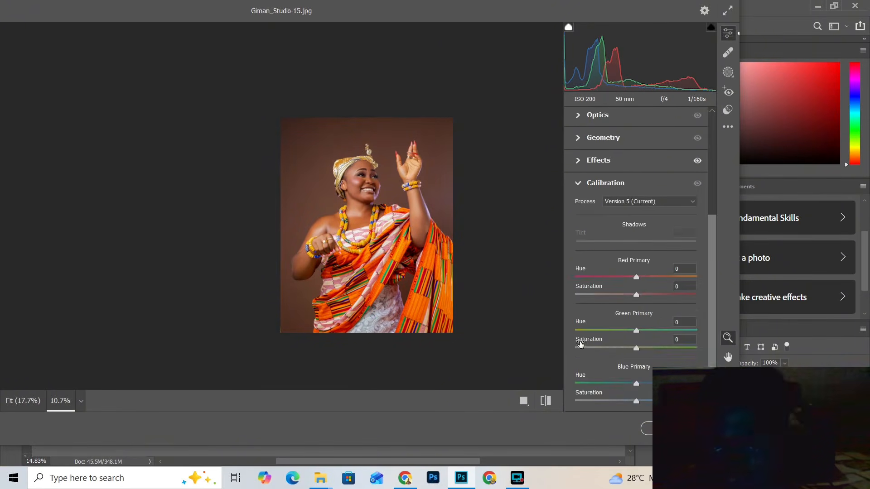
{"action": "scroll", "coordinate": [640, 252], "scroll_direction": "up", "scroll_amount": 5}
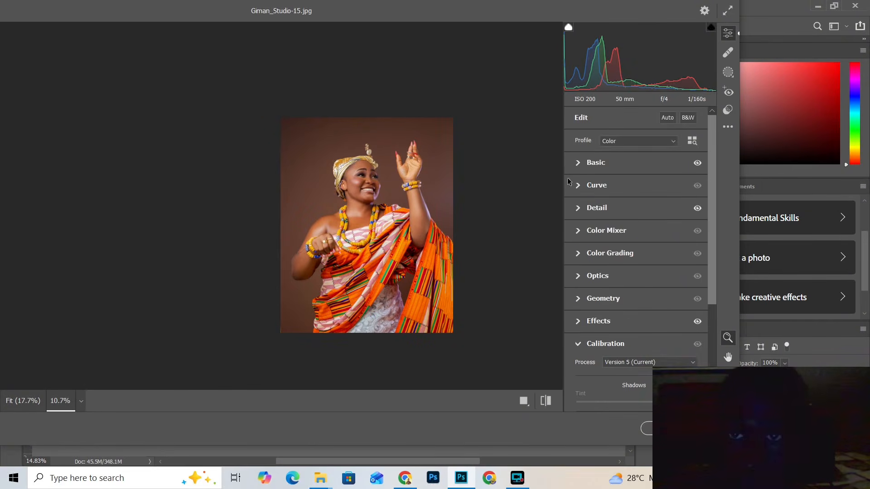
{"action": "scroll", "coordinate": [404, 225], "scroll_direction": "up", "scroll_amount": 5}
{"action": "scroll", "coordinate": [404, 225], "scroll_direction": "up", "scroll_amount": 2}
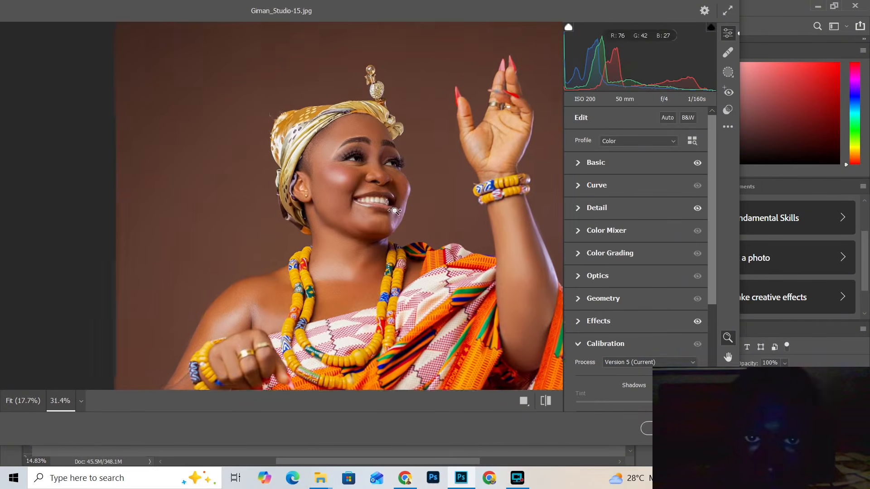
{"action": "left_click", "coordinate": [647, 428]}
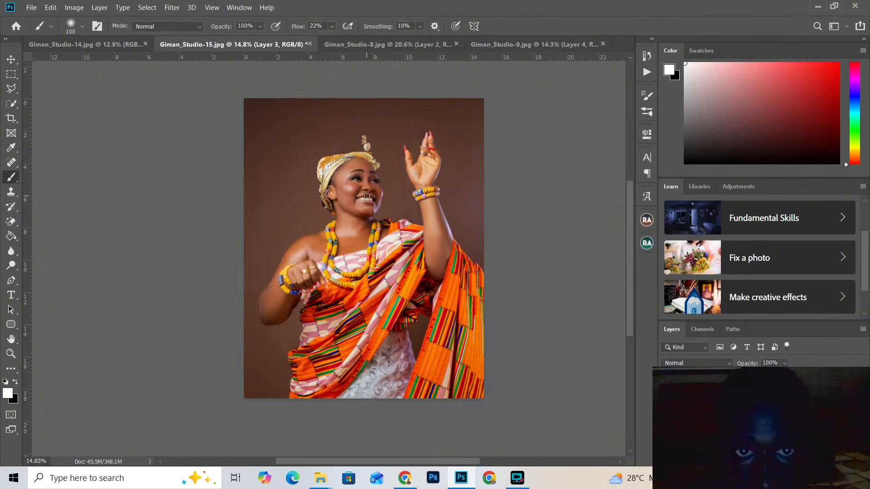
{"action": "scroll", "coordinate": [366, 197], "scroll_direction": "up", "scroll_amount": 5}
{"action": "scroll", "coordinate": [348, 199], "scroll_direction": "down", "scroll_amount": 4}
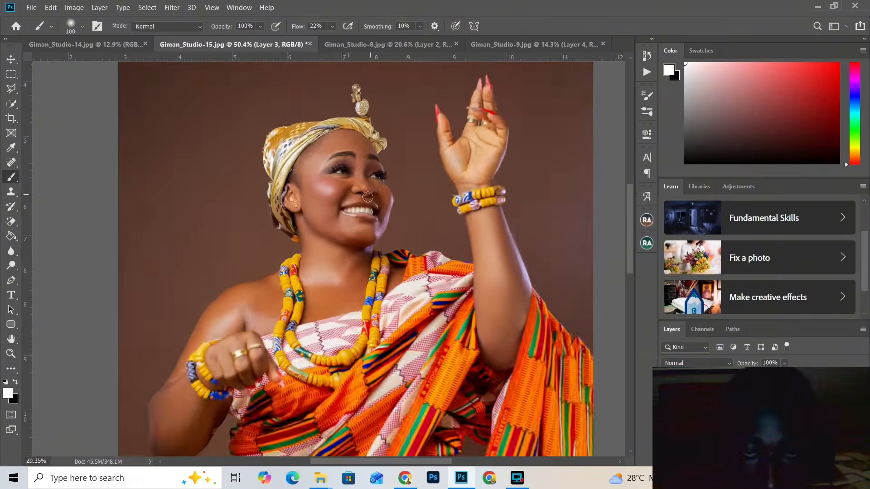
{"action": "left_click_drag", "start_coordinate": [380, 299], "coordinate": [368, 257]}
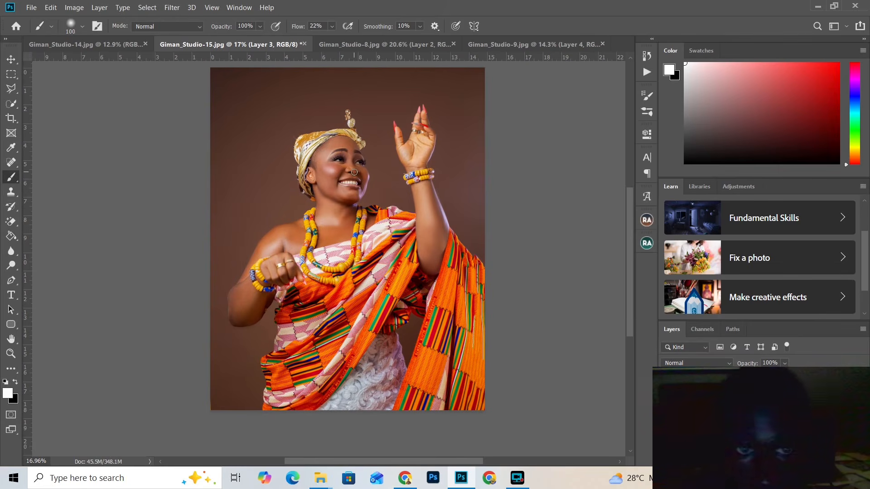
Reopen the merged layer in the Camera Raw Filter and create a new brush mask for local adjustments.
{"action": "left_click", "coordinate": [172, 7]}
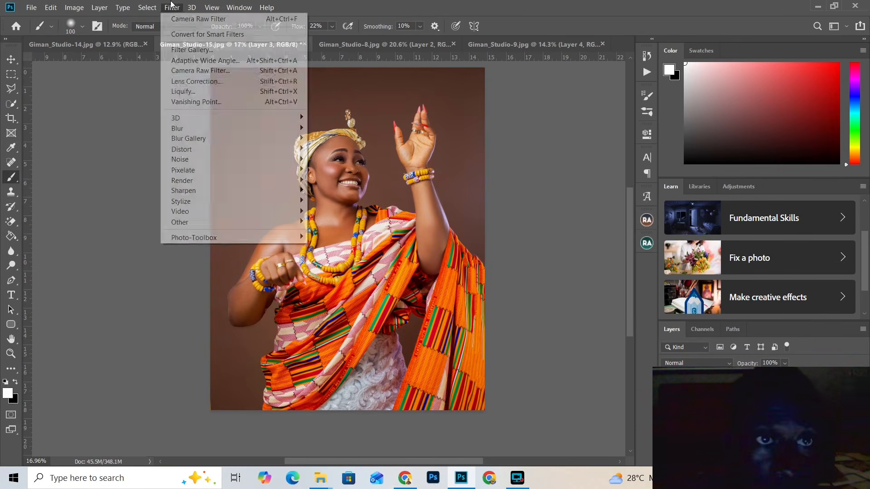
{"action": "left_click", "coordinate": [199, 72]}
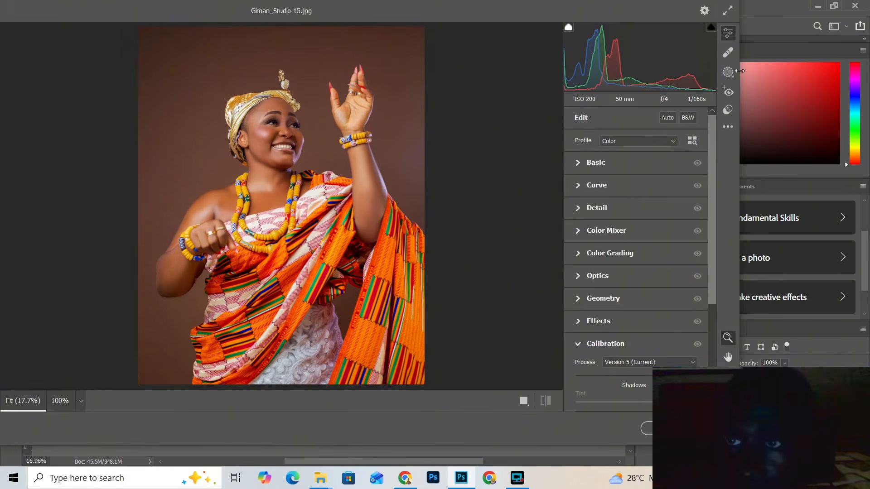
{"action": "left_click", "coordinate": [728, 72]}
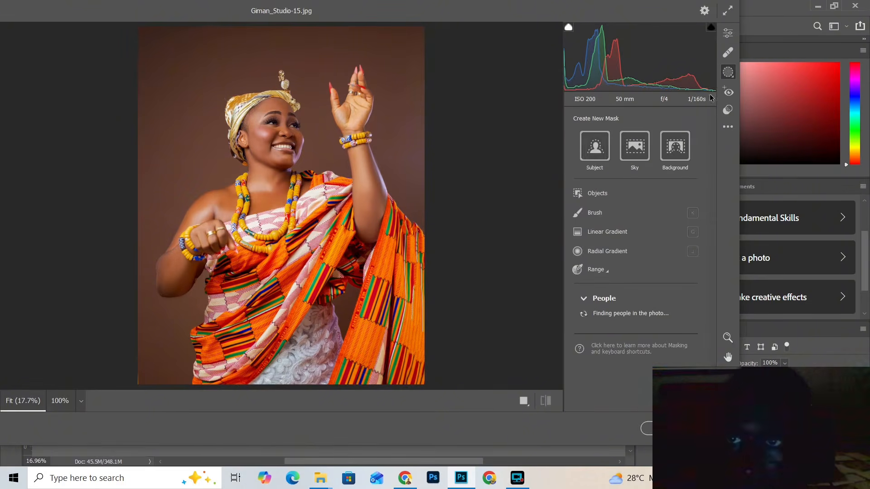
{"action": "left_click", "coordinate": [594, 215]}
{"action": "left_click", "coordinate": [599, 220]}
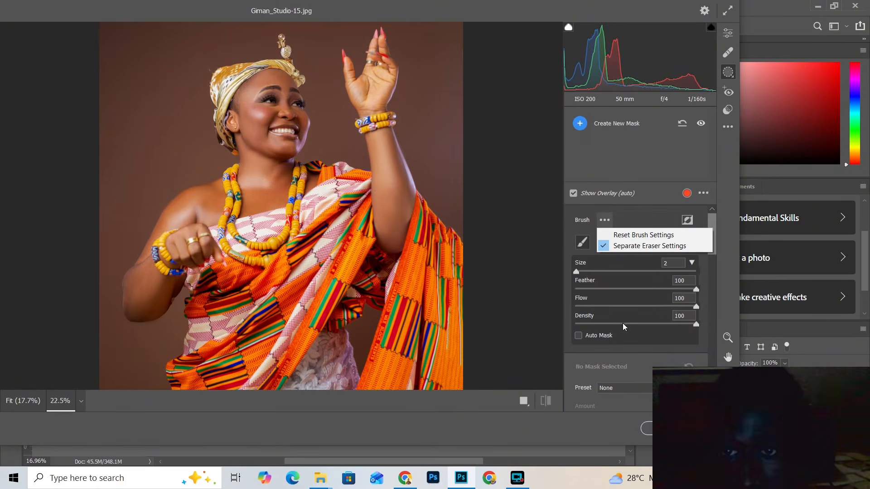
{"action": "left_click", "coordinate": [713, 219]}
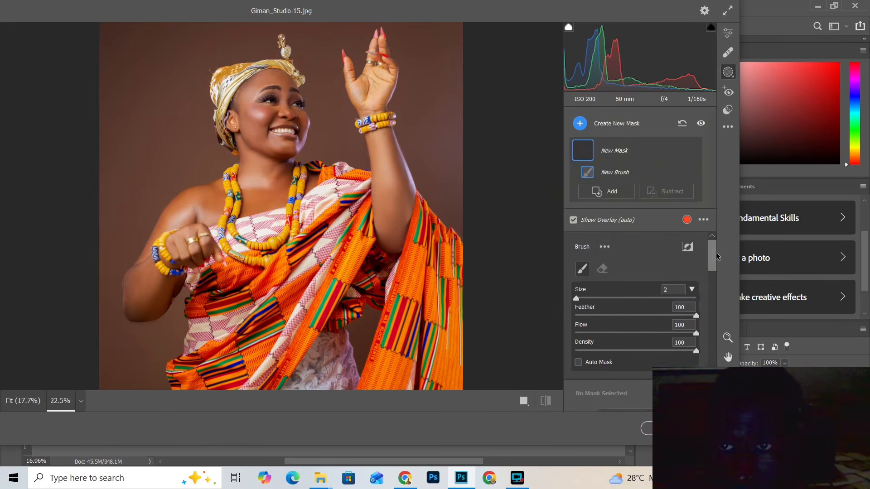
Give the brush mask a cooler Temperature, with Shadows at +10, Whites at +71 and Blacks at -5.
{"action": "scroll", "coordinate": [679, 290], "scroll_direction": "down", "scroll_amount": 5}
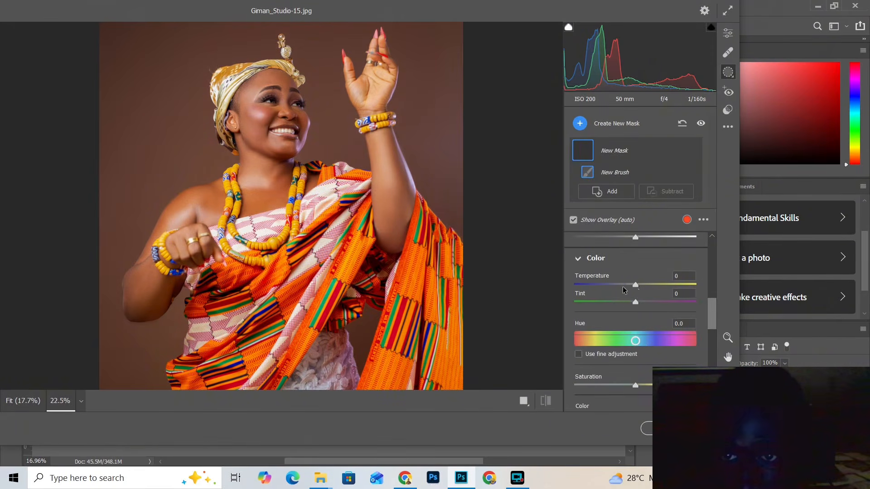
{"action": "left_click_drag", "start_coordinate": [625, 284], "coordinate": [621, 285]}
{"action": "scroll", "coordinate": [700, 322], "scroll_direction": "down", "scroll_amount": 3}
{"action": "scroll", "coordinate": [700, 326], "scroll_direction": "down", "scroll_amount": 5}
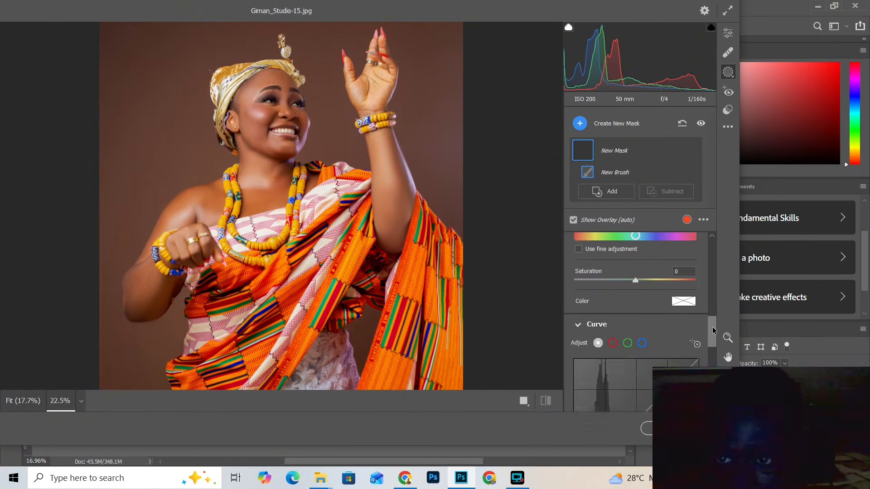
{"action": "scroll", "coordinate": [702, 294], "scroll_direction": "up", "scroll_amount": 8}
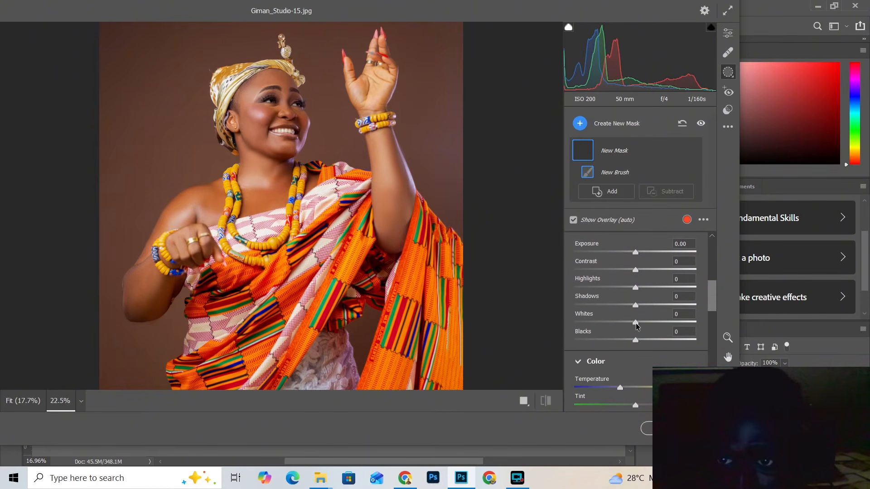
{"action": "left_click_drag", "start_coordinate": [636, 322], "coordinate": [671, 322]}
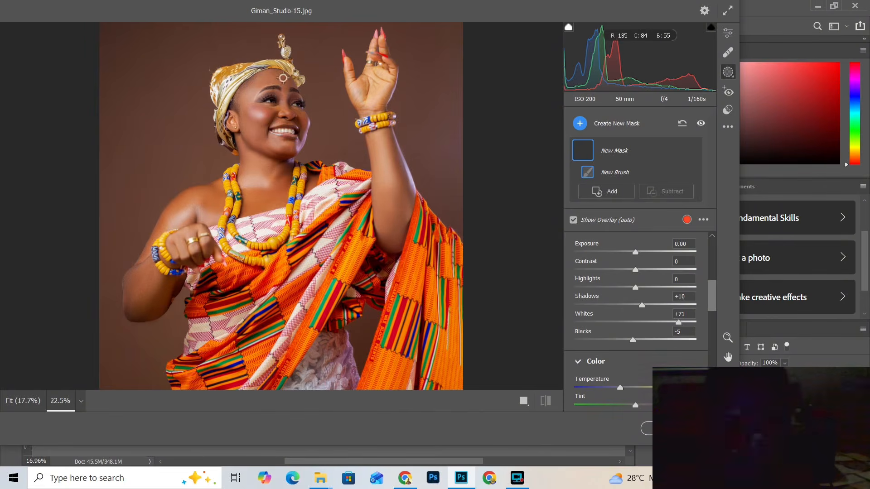
Paint the brush mask over the whites of the eyes and the teeth to whiten them, and apply the Camera Raw adjustments.
{"action": "scroll", "coordinate": [283, 78], "scroll_direction": "up", "scroll_amount": 10}
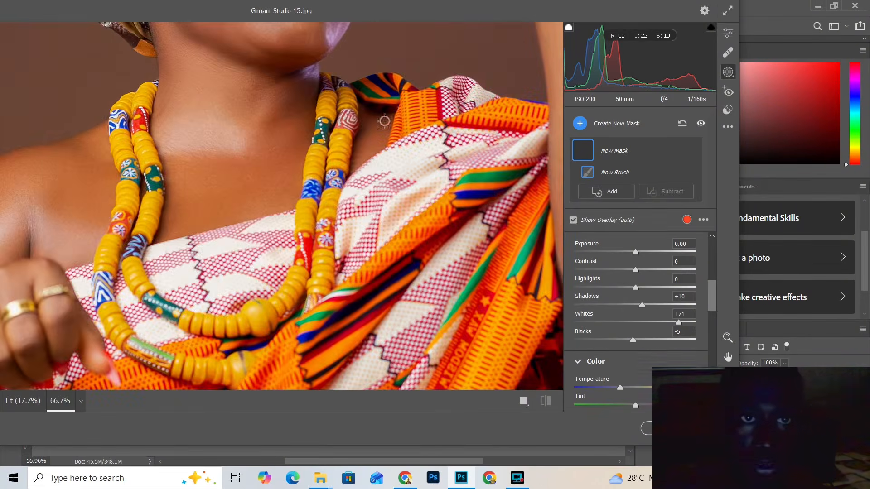
{"action": "left_click_drag", "start_coordinate": [330, 74], "coordinate": [346, 234]}
{"action": "left_click_drag", "start_coordinate": [316, 144], "coordinate": [313, 186]}
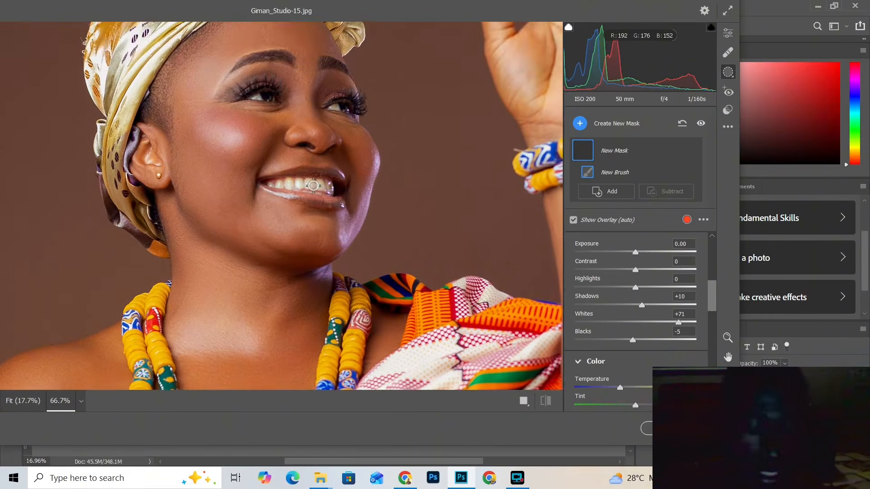
{"action": "scroll", "coordinate": [313, 186], "scroll_direction": "up", "scroll_amount": 3}
{"action": "scroll", "coordinate": [314, 185], "scroll_direction": "up", "scroll_amount": 4}
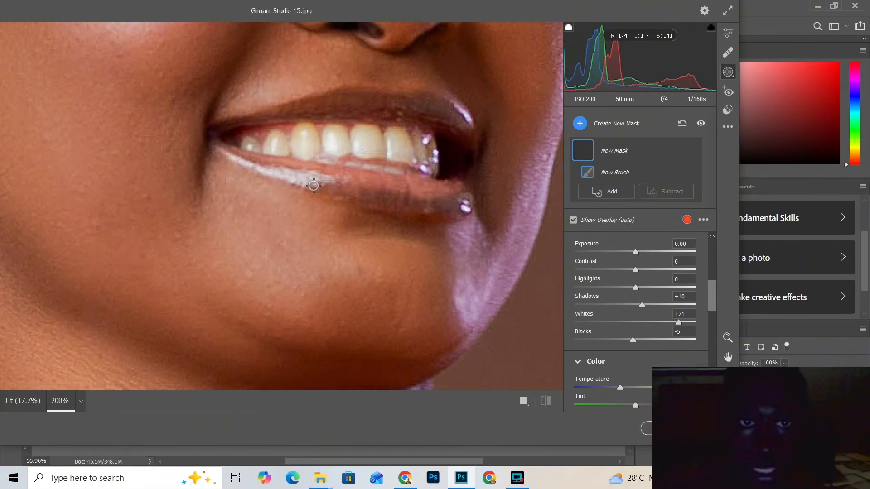
{"action": "left_click_drag", "start_coordinate": [313, 186], "coordinate": [299, 317]}
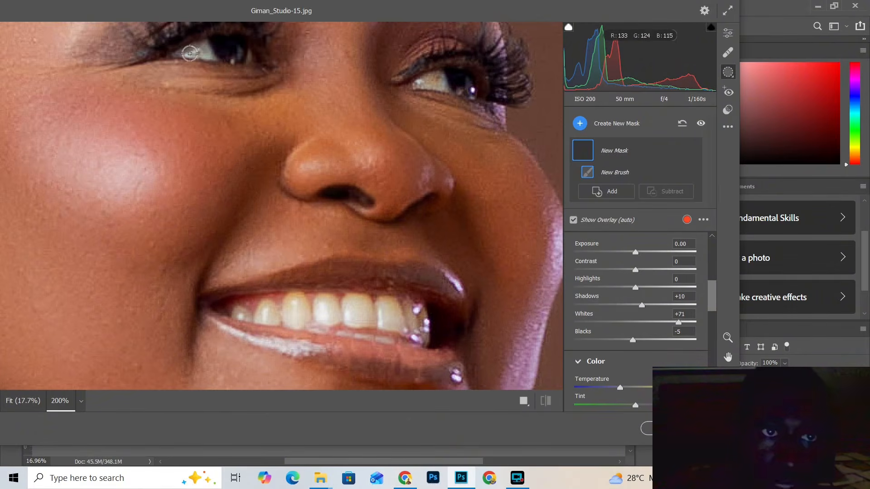
{"action": "left_click_drag", "start_coordinate": [190, 53], "coordinate": [207, 49]}
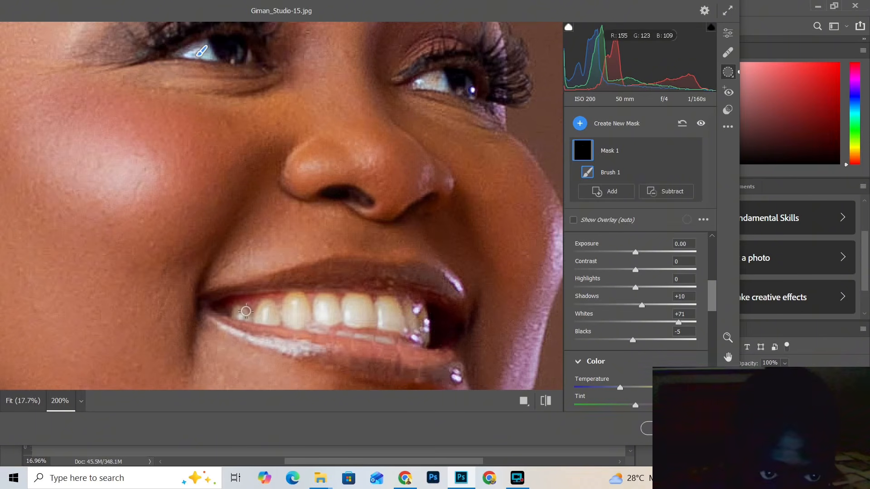
{"action": "mouse_move", "coordinate": [237, 314]}
{"action": "left_mouse_down"}
{"action": "mouse_move", "coordinate": [248, 320]}
{"action": "mouse_move", "coordinate": [272, 311]}
{"action": "mouse_move", "coordinate": [267, 302]}
{"action": "mouse_move", "coordinate": [294, 306]}
{"action": "mouse_move", "coordinate": [303, 318]}
{"action": "mouse_move", "coordinate": [319, 308]}
{"action": "mouse_move", "coordinate": [333, 315]}
{"action": "mouse_move", "coordinate": [327, 303]}
{"action": "mouse_move", "coordinate": [353, 304]}
{"action": "mouse_move", "coordinate": [365, 315]}
{"action": "mouse_move", "coordinate": [359, 322]}
{"action": "mouse_move", "coordinate": [399, 323]}
{"action": "mouse_move", "coordinate": [396, 309]}
{"action": "mouse_move", "coordinate": [409, 316]}
{"action": "mouse_move", "coordinate": [403, 306]}
{"action": "mouse_move", "coordinate": [425, 337]}
{"action": "mouse_move", "coordinate": [419, 310]}
{"action": "left_mouse_up"}
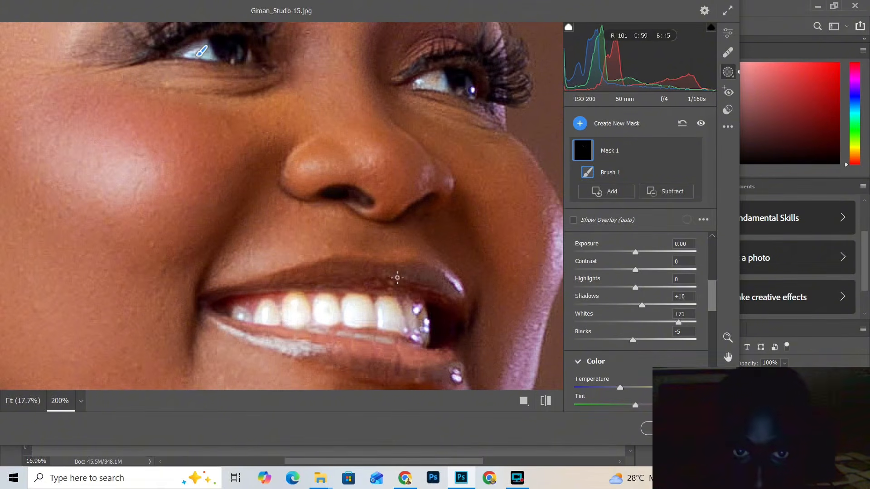
{"action": "scroll", "coordinate": [396, 278], "scroll_direction": "down", "scroll_amount": 4}
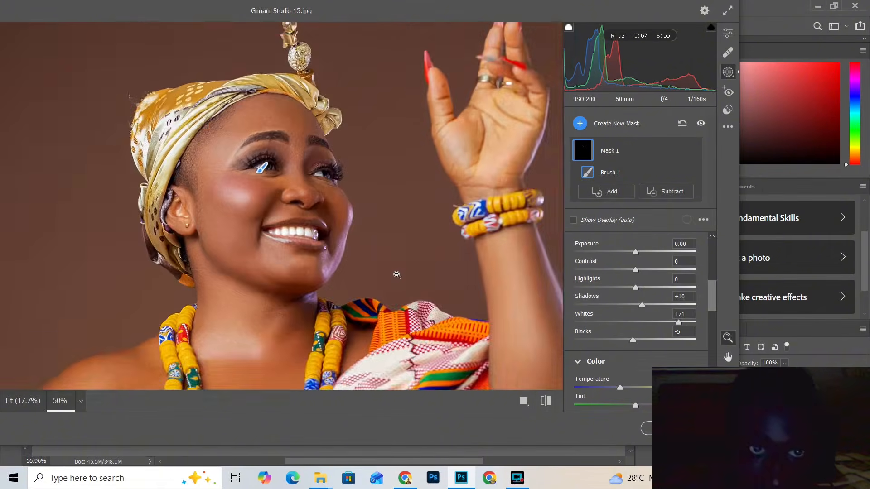
{"action": "scroll", "coordinate": [397, 275], "scroll_direction": "down", "scroll_amount": 1}
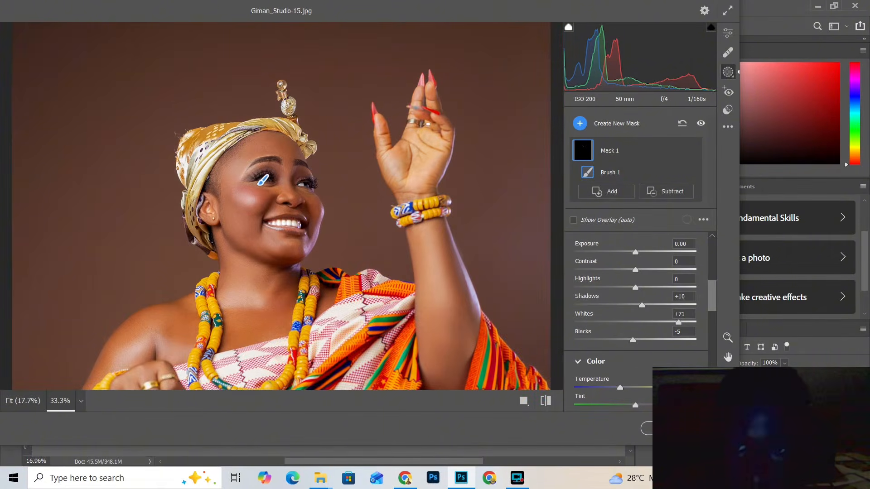
{"action": "key", "text": "Return"}
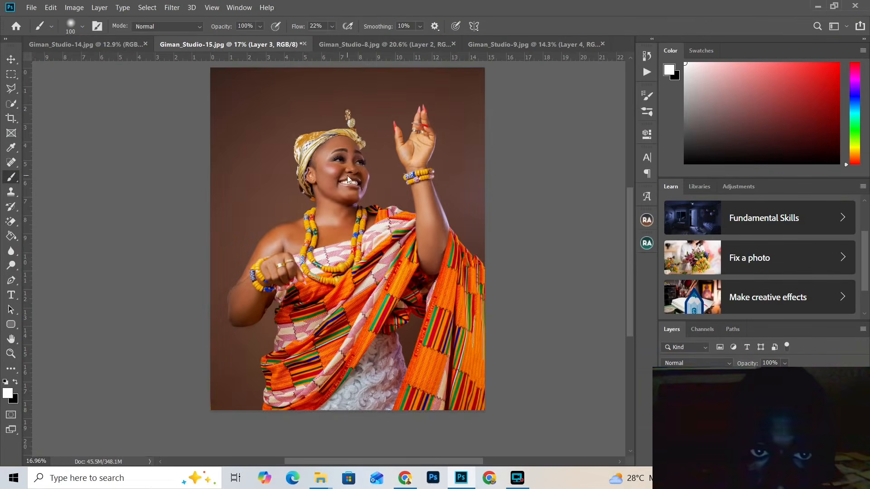
Compare the portrait with and without the merged layer, examining the whitened teeth and eyes up close and the overall image.
{"action": "scroll", "coordinate": [356, 173], "scroll_direction": "up", "scroll_amount": 3}
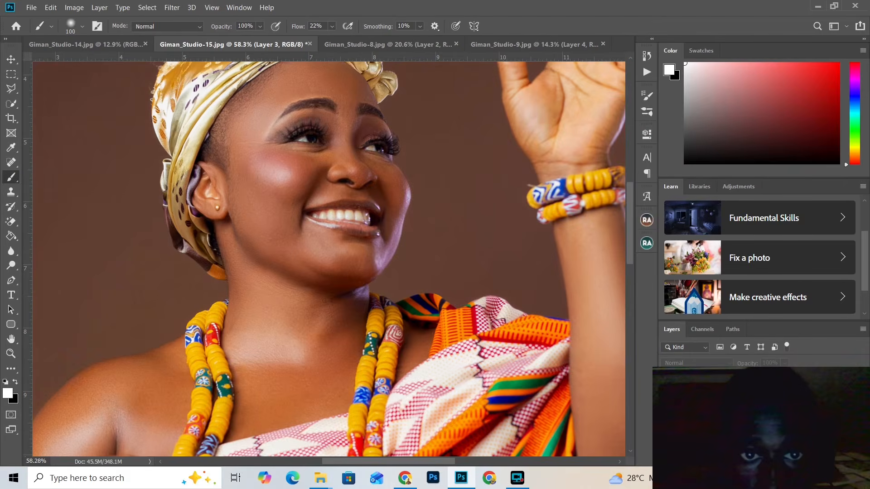
{"action": "left_click", "coordinate": [668, 398]}
{"action": "left_click", "coordinate": [668, 397]}
{"action": "left_click", "coordinate": [668, 398]}
{"action": "scroll", "coordinate": [285, 227], "scroll_direction": "down", "scroll_amount": 8}
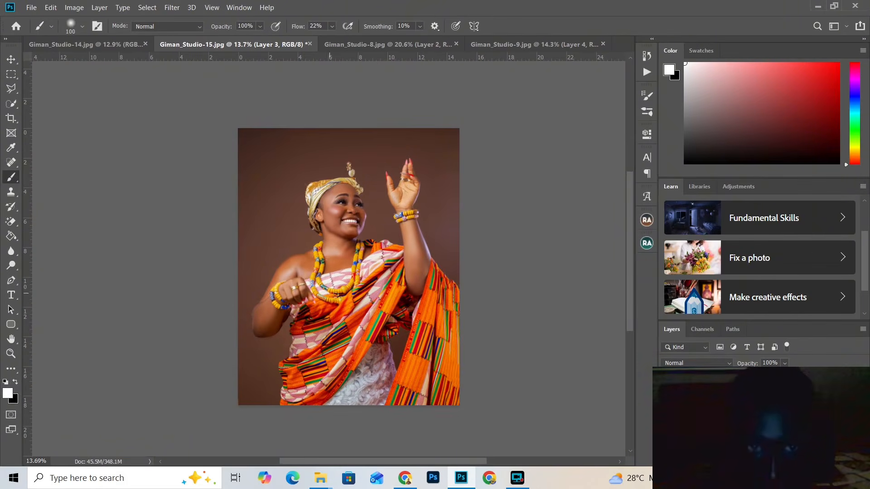
{"action": "scroll", "coordinate": [391, 269], "scroll_direction": "up", "scroll_amount": 4}
{"action": "scroll", "coordinate": [391, 269], "scroll_direction": "down", "scroll_amount": 5}
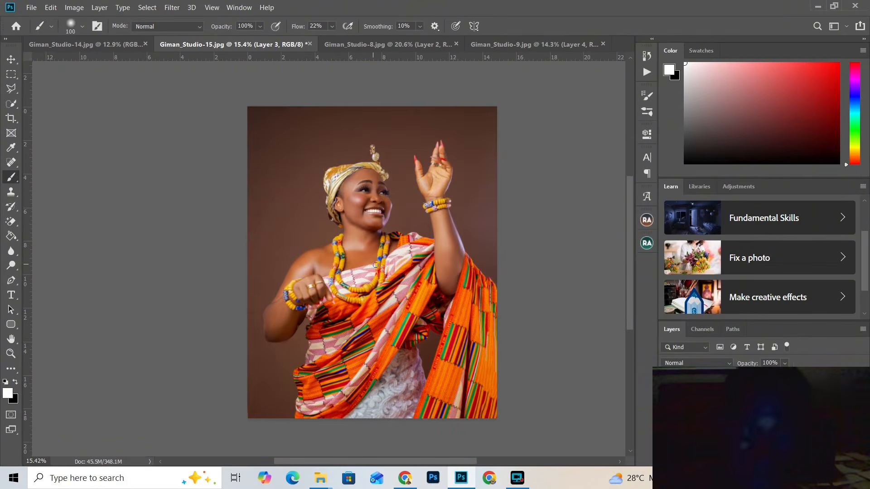
{"action": "scroll", "coordinate": [381, 270], "scroll_direction": "up", "scroll_amount": 2}
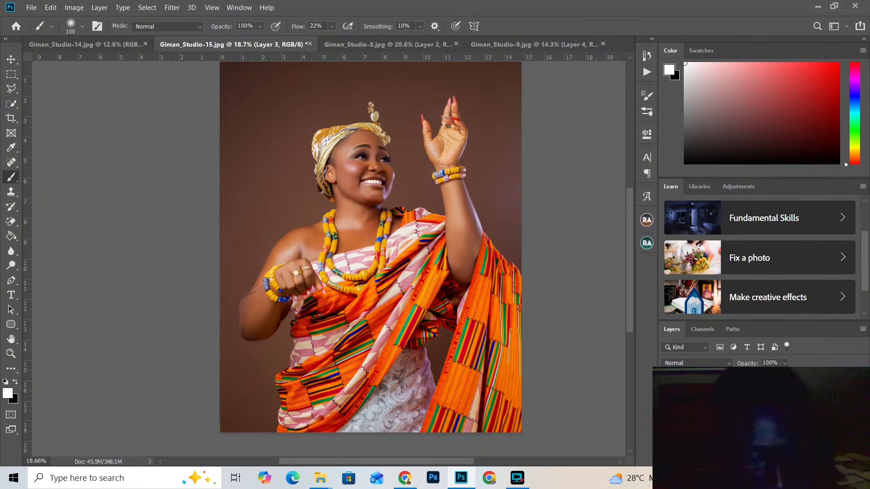
Clear the pixel selection, select all retouching layers and put them in one group.
{"action": "key", "text": "ctrl+a"}
{"action": "key", "text": "ctrl+d"}
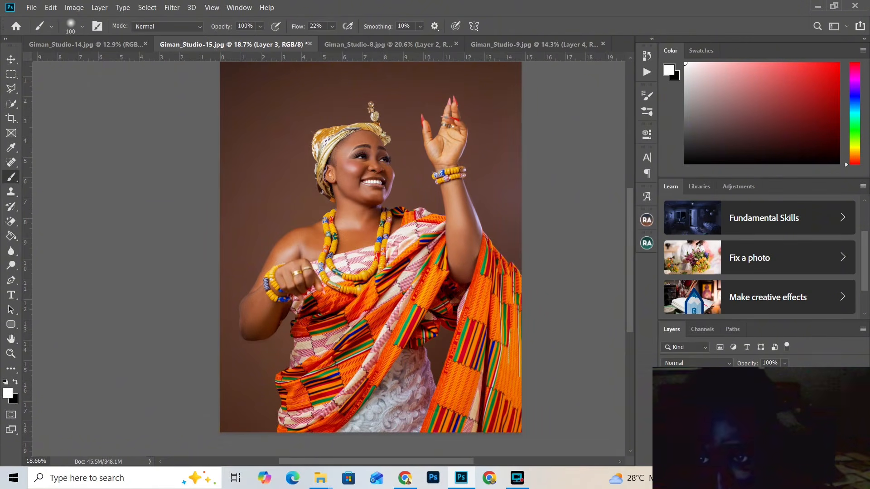
{"action": "key", "text": "ctrl+alt+a"}
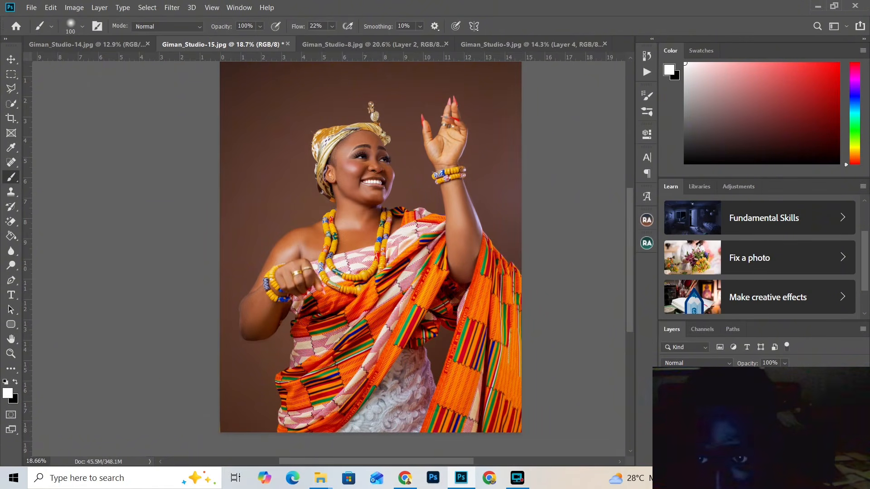
{"action": "key", "text": "ctrl+g"}
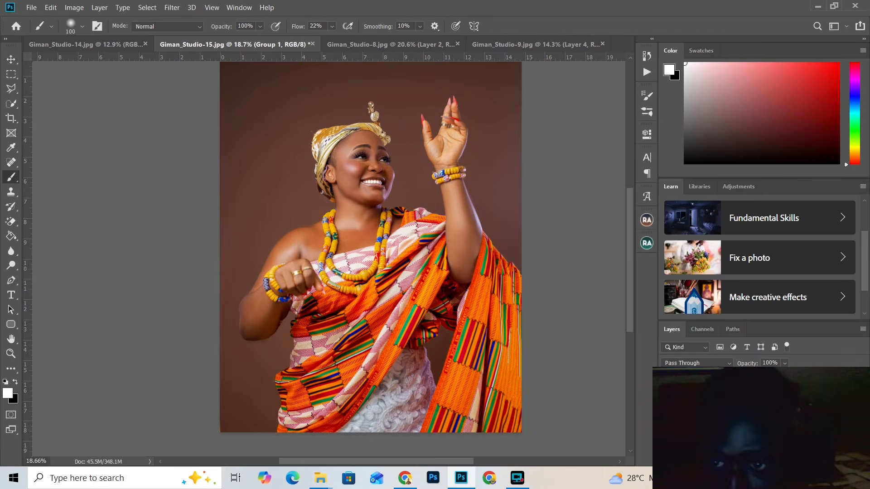
Toggle the layer group's visibility to compare the original and retouched portrait, both up close and as a whole.
{"action": "scroll", "coordinate": [370, 196], "scroll_direction": "up", "scroll_amount": 8}
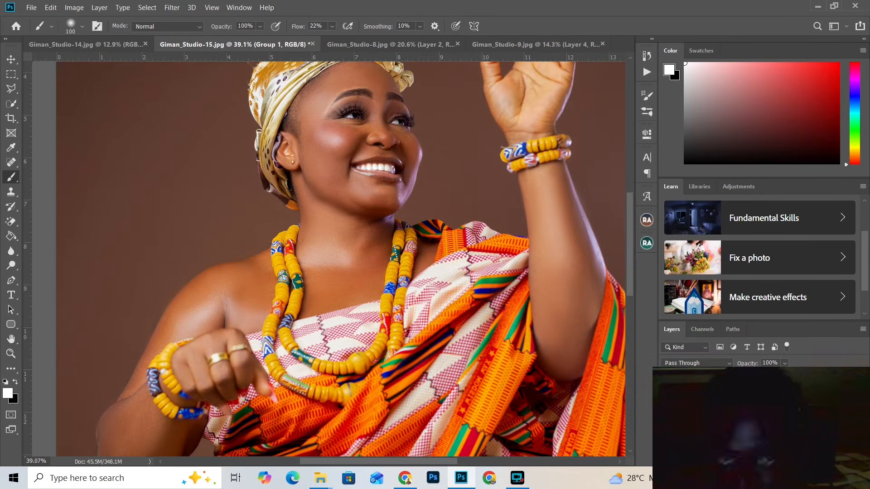
{"action": "left_click", "coordinate": [668, 394]}
{"action": "left_click", "coordinate": [668, 394]}
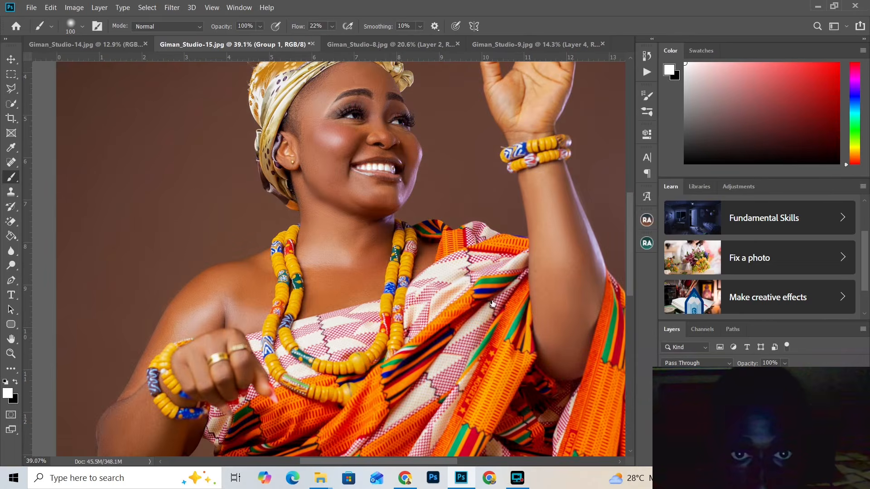
{"action": "scroll", "coordinate": [492, 304], "scroll_direction": "down", "scroll_amount": 4}
{"action": "scroll", "coordinate": [502, 332], "scroll_direction": "up", "scroll_amount": 2}
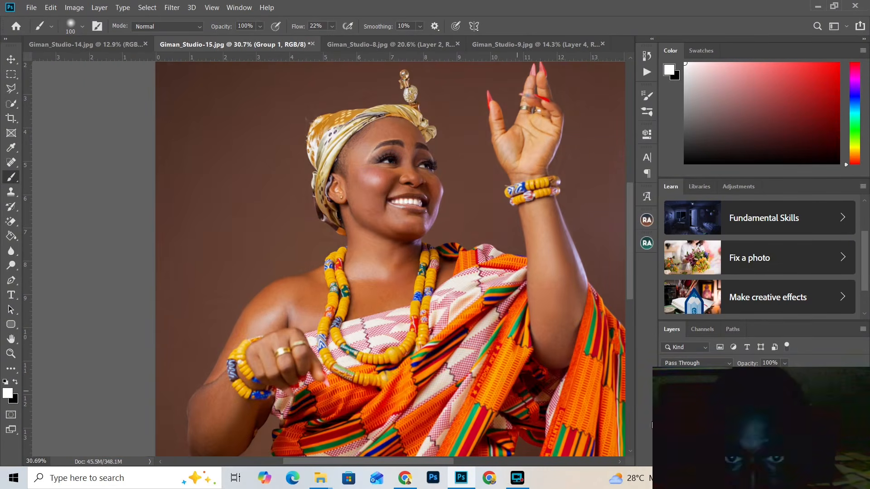
{"action": "left_click", "coordinate": [668, 395]}
{"action": "left_click", "coordinate": [669, 394]}
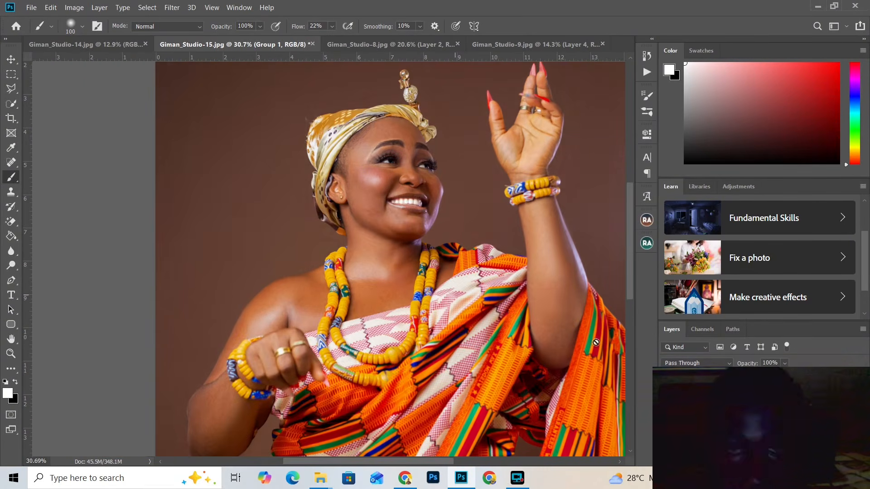
{"action": "scroll", "coordinate": [411, 238], "scroll_direction": "down", "scroll_amount": 3}
{"action": "scroll", "coordinate": [411, 239], "scroll_direction": "up", "scroll_amount": 1}
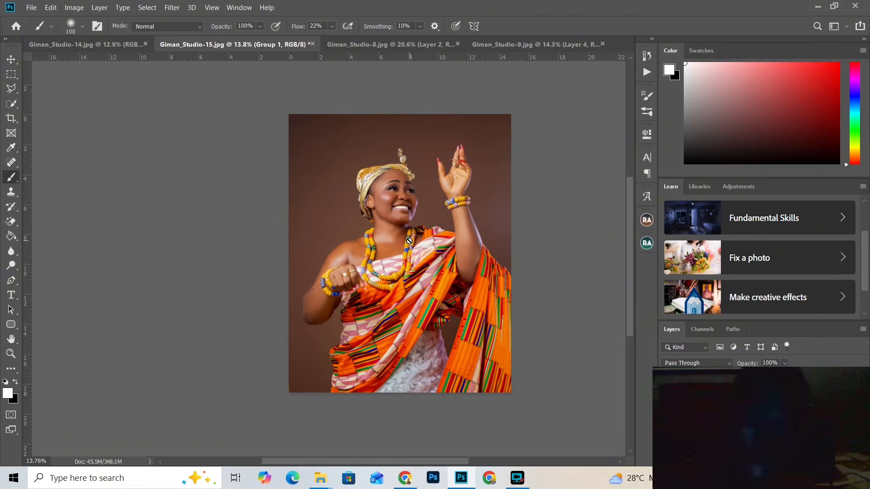
{"action": "scroll", "coordinate": [372, 203], "scroll_direction": "down", "scroll_amount": 2}
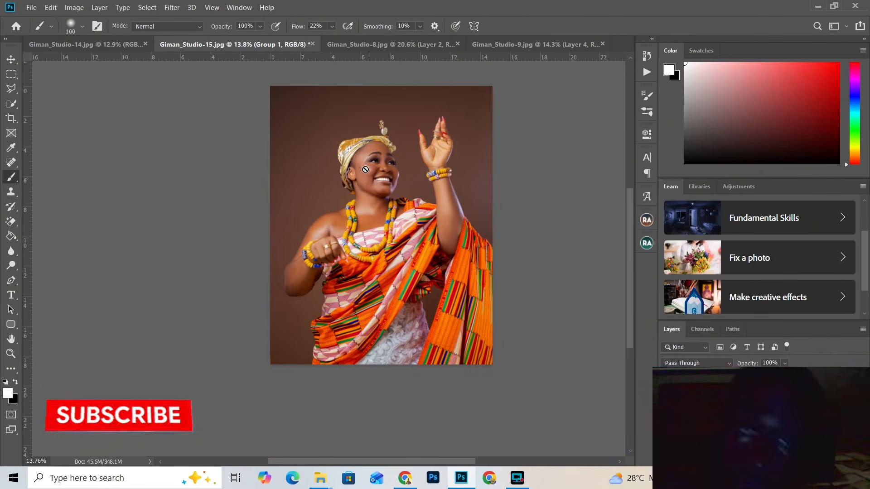